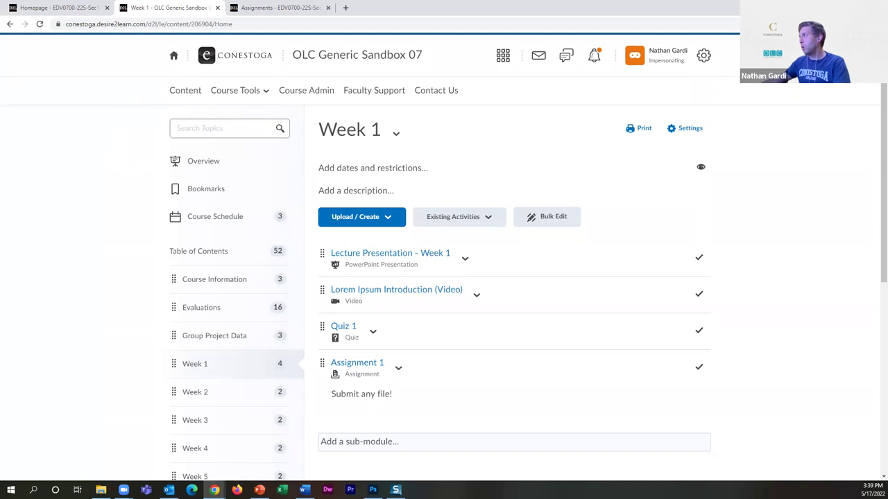
Switch to the maximized student browser window and open the course homepage followed by the course content.
{"action": "mouse_move", "coordinate": [214, 490]}
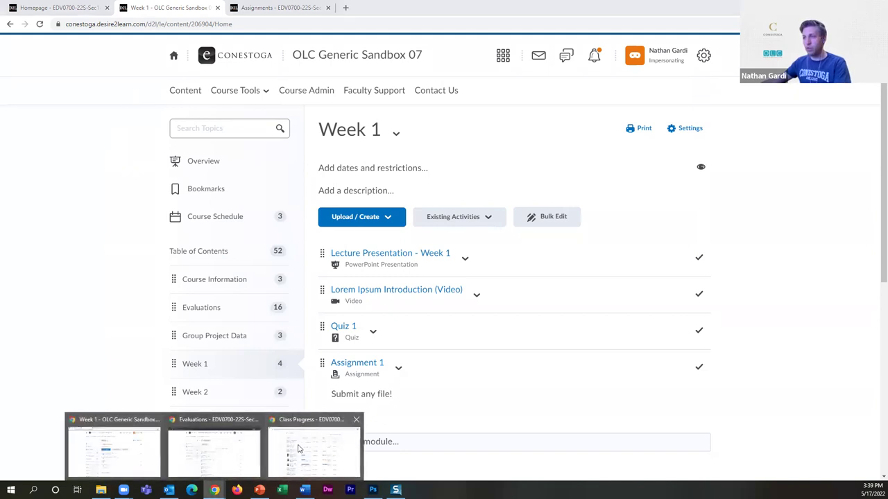
{"action": "left_click", "coordinate": [224, 450]}
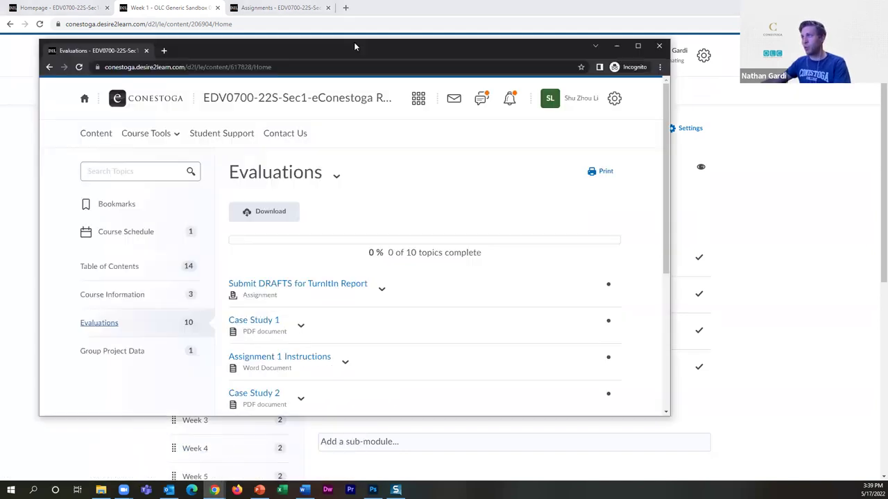
{"action": "double_click", "coordinate": [354, 46]}
{"action": "left_click", "coordinate": [305, 59]}
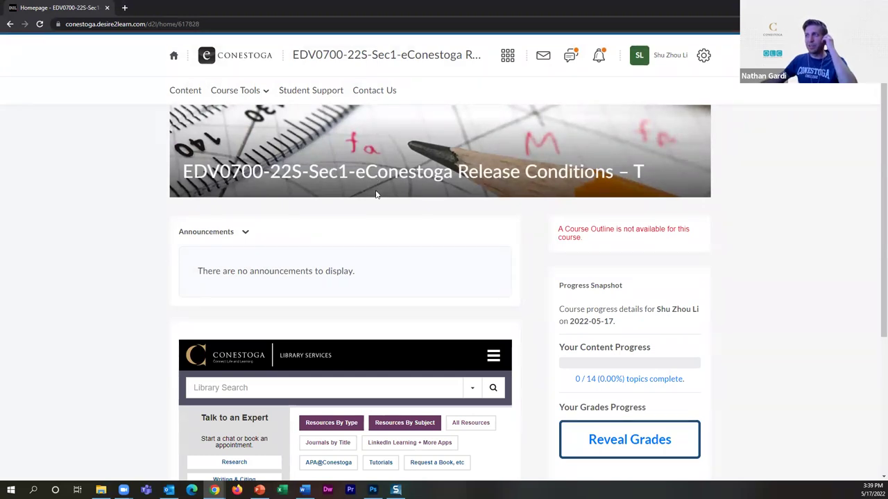
{"action": "left_click", "coordinate": [185, 92]}
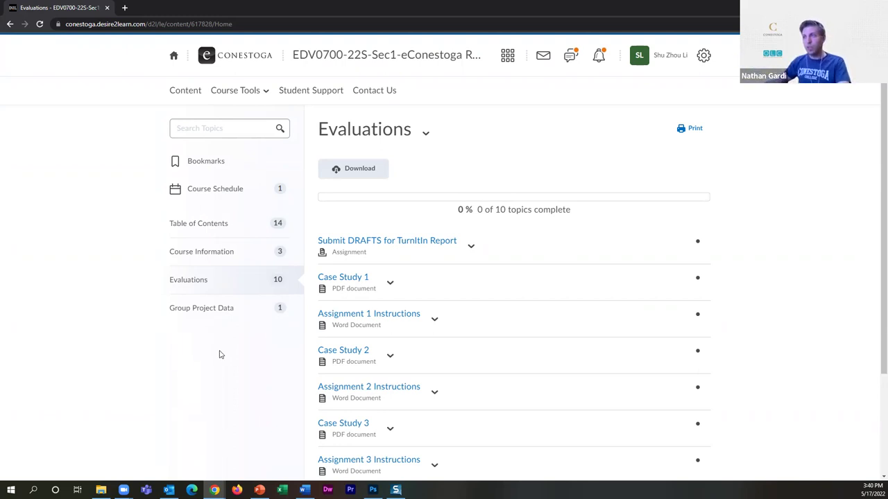
Open the Acknowledgement quiz summary from the quiz list and open the course content in a second browser tab.
{"action": "left_click", "coordinate": [229, 90]}
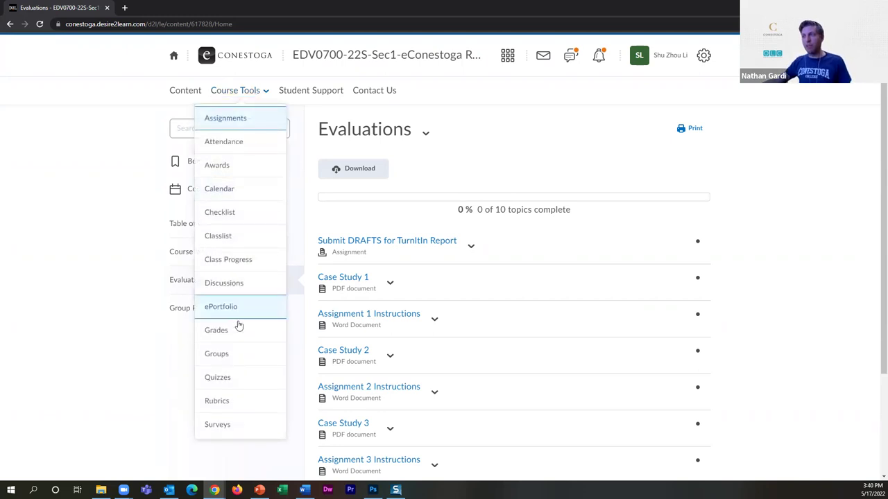
{"action": "left_click", "coordinate": [141, 372]}
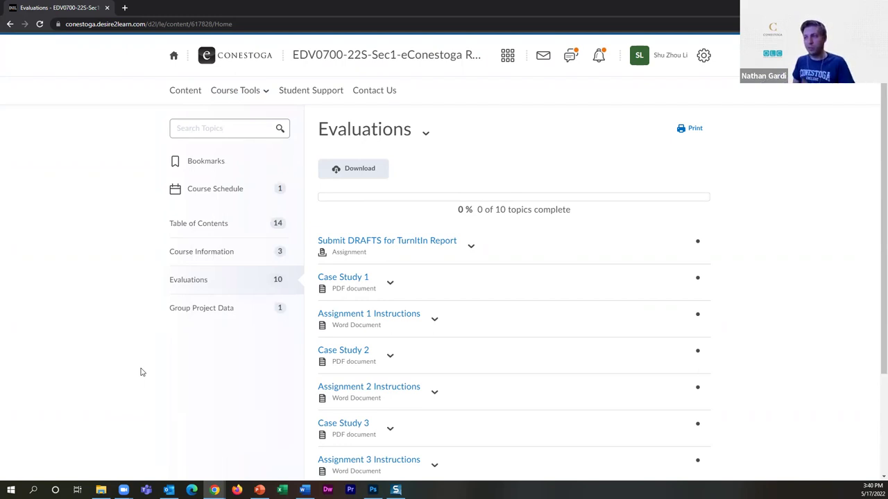
{"action": "left_click", "coordinate": [246, 92]}
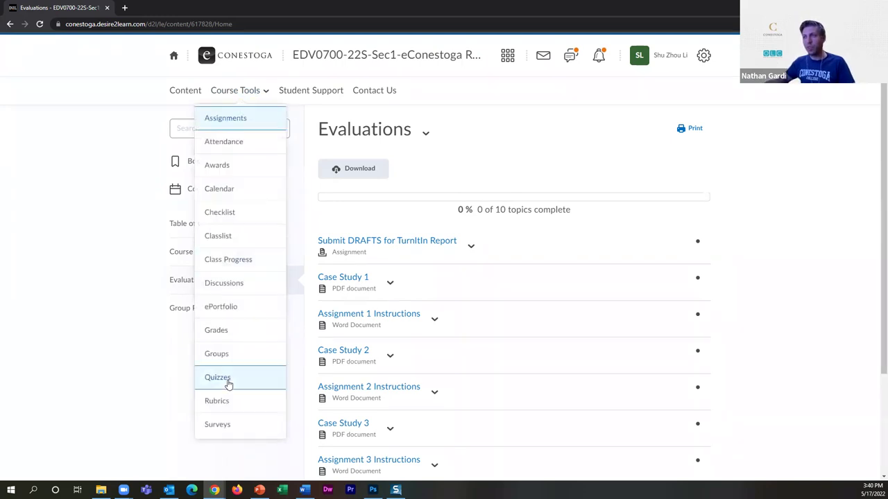
{"action": "left_click", "coordinate": [244, 378]}
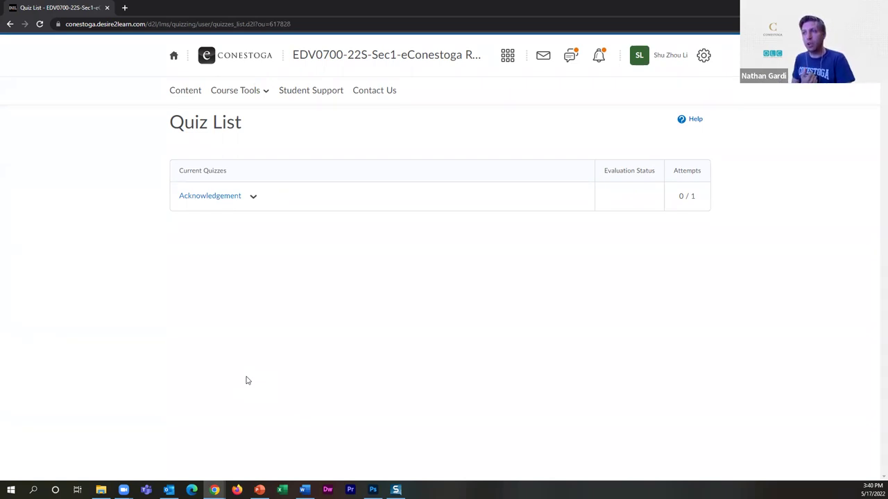
{"action": "left_click", "coordinate": [221, 199]}
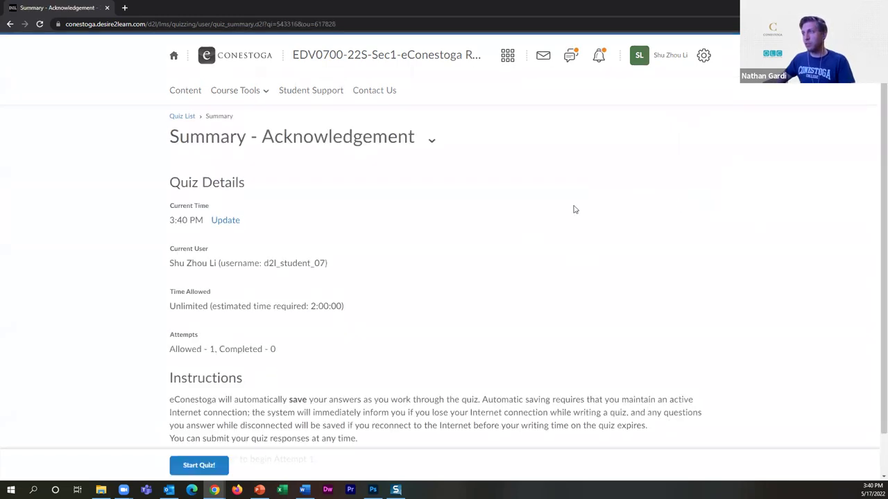
{"action": "left_click", "coordinate": [182, 90]}
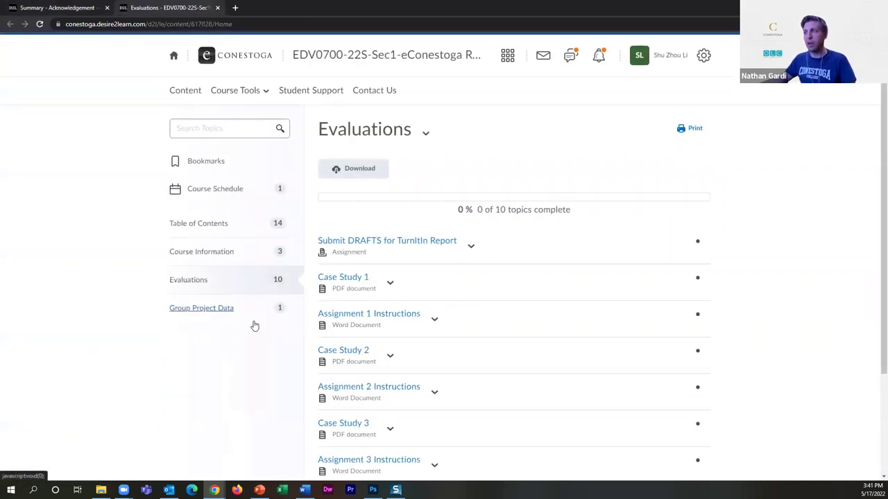
Start the Acknowledgement quiz, answer "I acknowledge!", and submit the attempt through to its submissions page.
{"action": "left_click", "coordinate": [40, 8]}
{"action": "scroll", "coordinate": [156, 264], "scroll_direction": "down", "scroll_amount": 1}
{"action": "left_click", "coordinate": [192, 462]}
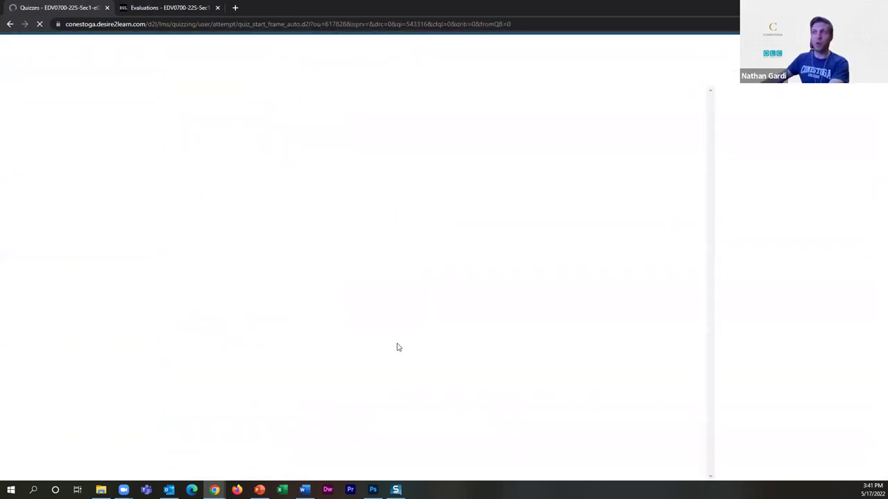
{"action": "left_click", "coordinate": [317, 329]}
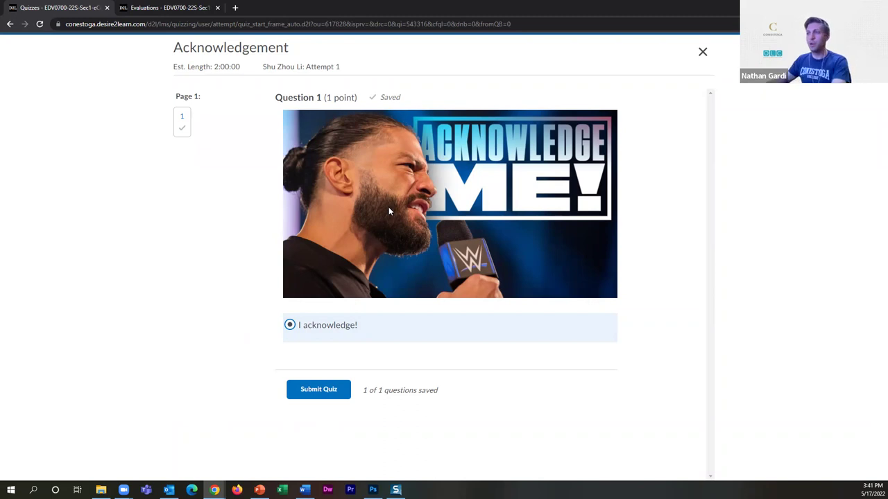
{"action": "left_click", "coordinate": [328, 395]}
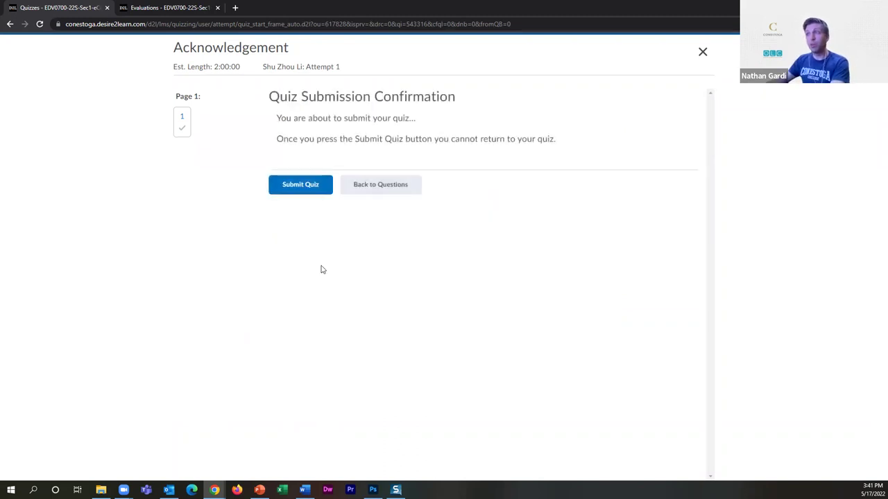
{"action": "left_click", "coordinate": [305, 189]}
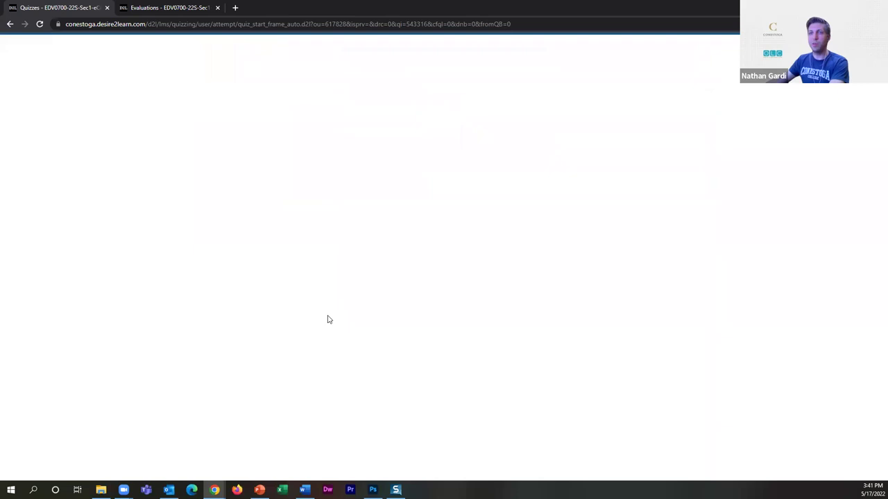
{"action": "left_click", "coordinate": [197, 270]}
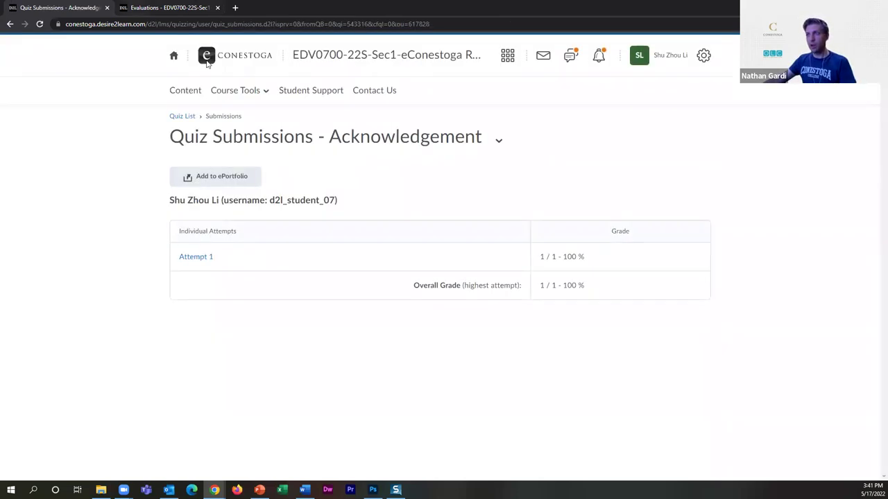
Reload the course content in the second tab and look through the weekly modules in the table of contents.
{"action": "left_click", "coordinate": [166, 8]}
{"action": "left_click", "coordinate": [39, 23]}
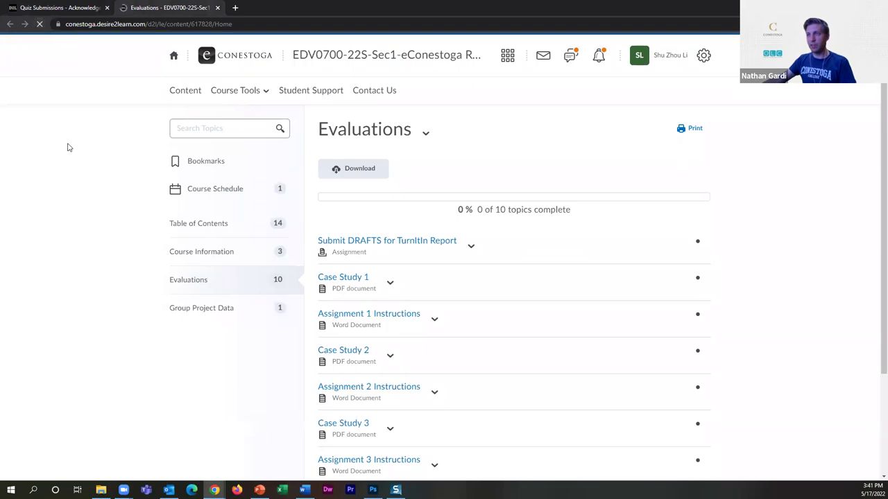
{"action": "scroll", "coordinate": [69, 150], "scroll_direction": "down", "scroll_amount": 3}
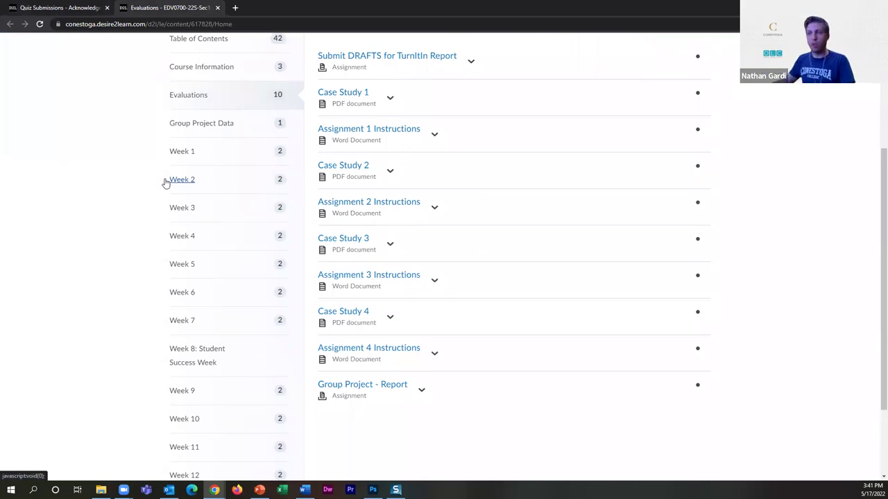
{"action": "scroll", "coordinate": [171, 194], "scroll_direction": "down", "scroll_amount": 2}
{"action": "scroll", "coordinate": [159, 208], "scroll_direction": "up", "scroll_amount": 5}
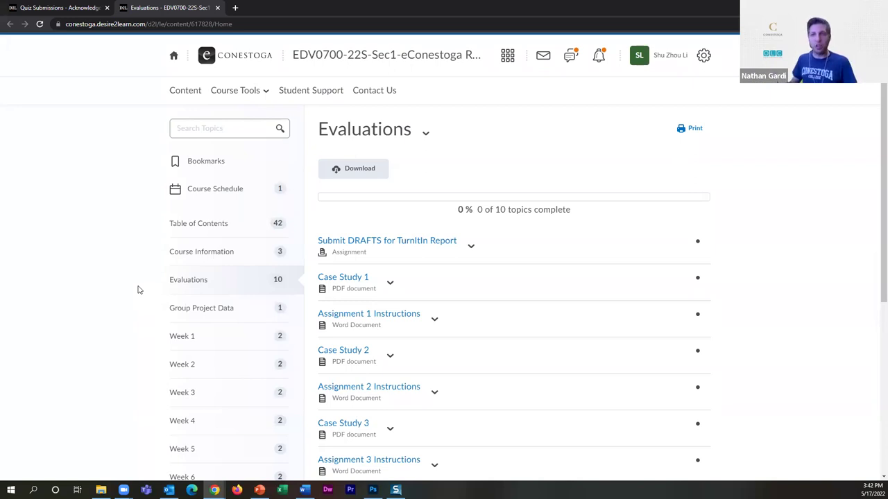
Check the student's update alerts and subscription alerts, and close them.
{"action": "left_click", "coordinate": [598, 55]}
{"action": "left_click", "coordinate": [570, 56]}
{"action": "left_click", "coordinate": [570, 55]}
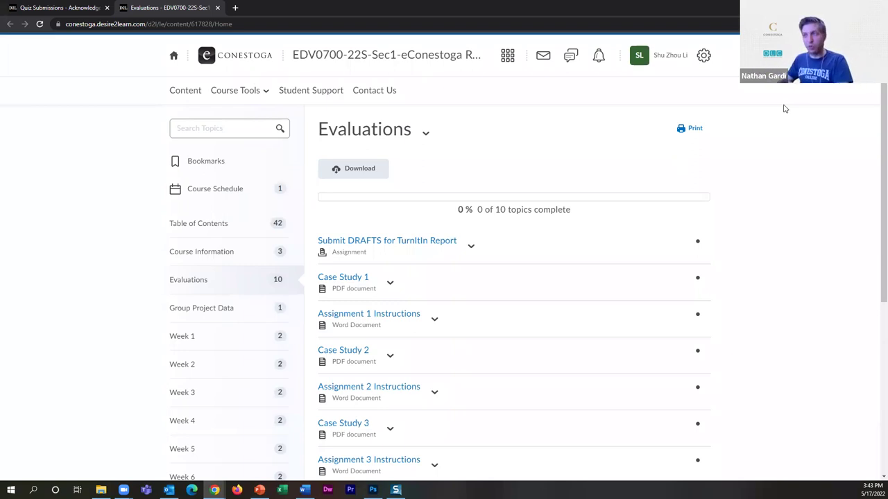
Examine the topics in the Week 1 module and the quizzes available in the course's quiz list.
{"action": "left_click", "coordinate": [224, 330]}
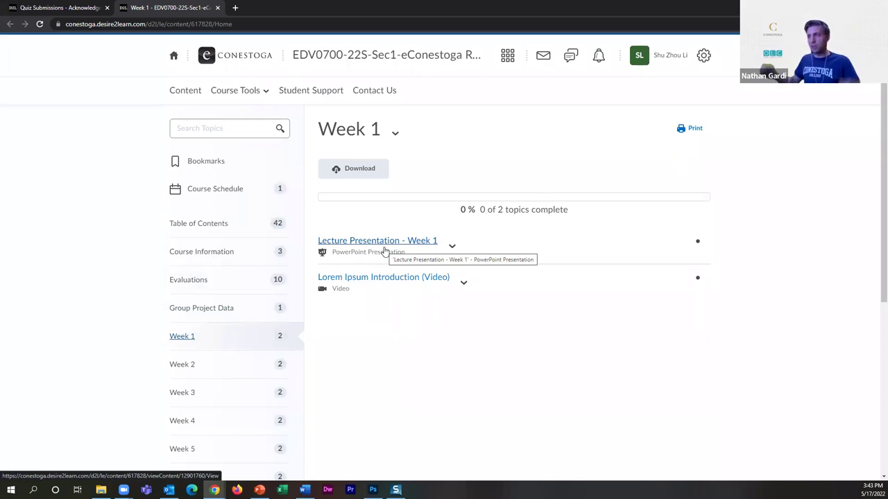
{"action": "left_click", "coordinate": [252, 90]}
{"action": "left_click", "coordinate": [243, 378]}
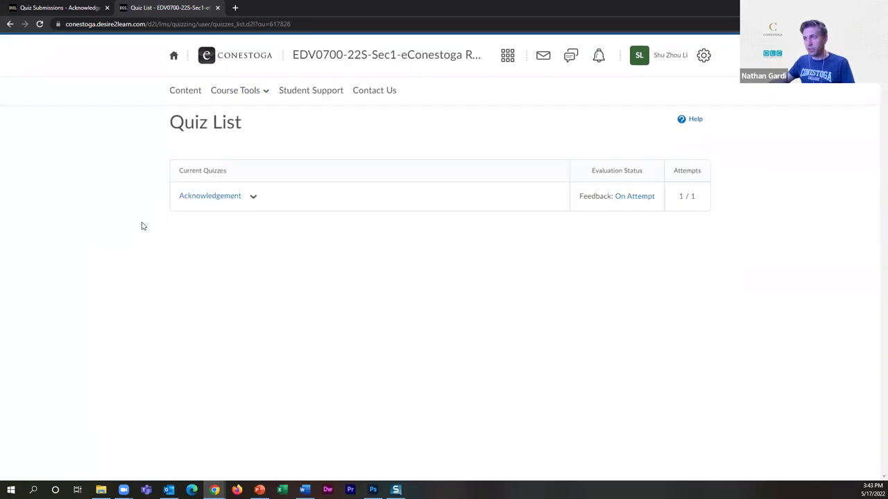
{"action": "left_click", "coordinate": [236, 90]}
{"action": "left_click", "coordinate": [85, 177]}
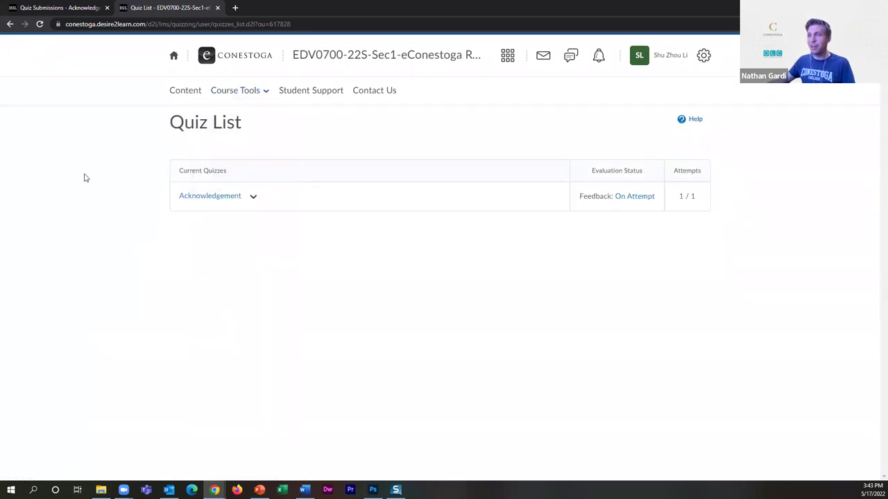
View the Week 1 lecture presentation and the Lorem Ipsum Introduction video topic, and return to the Week 1 module.
{"action": "left_click", "coordinate": [177, 90]}
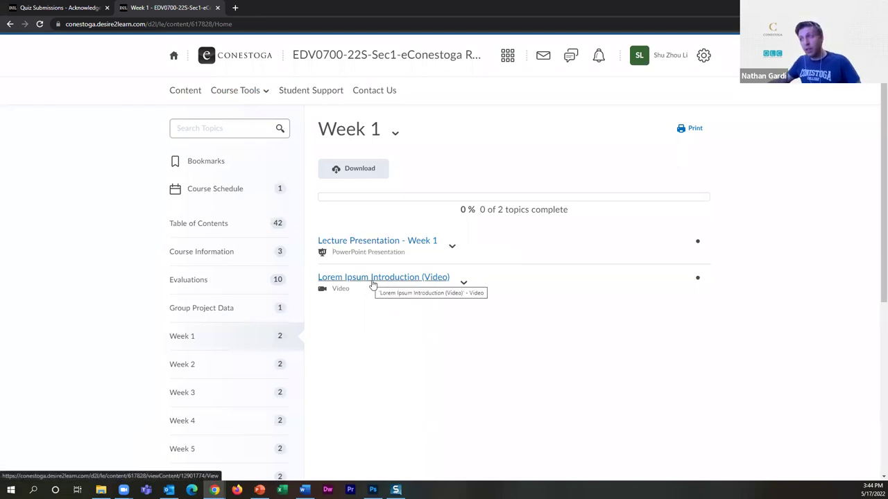
{"action": "left_click", "coordinate": [371, 250]}
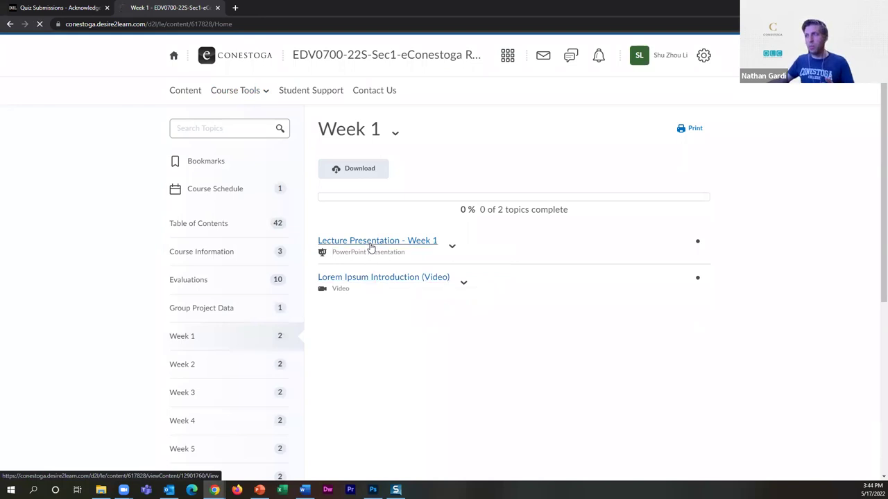
{"action": "scroll", "coordinate": [406, 326], "scroll_direction": "down", "scroll_amount": 5}
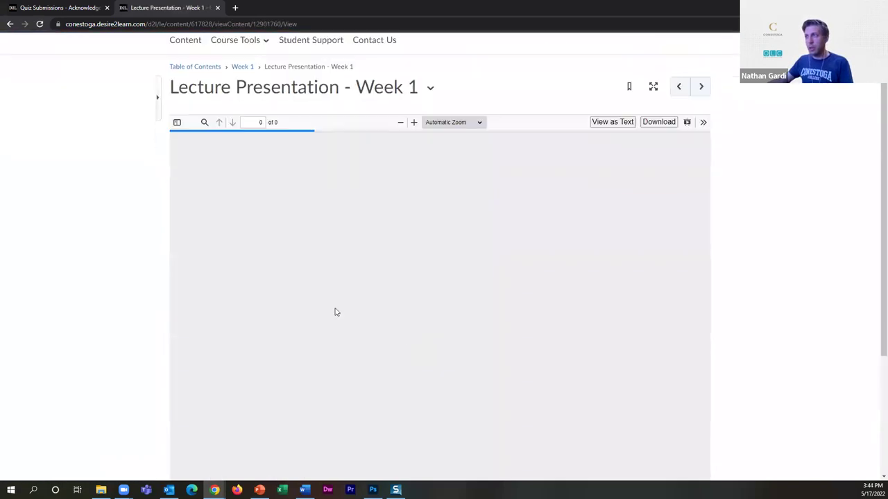
{"action": "scroll", "coordinate": [359, 220], "scroll_direction": "up", "scroll_amount": 5}
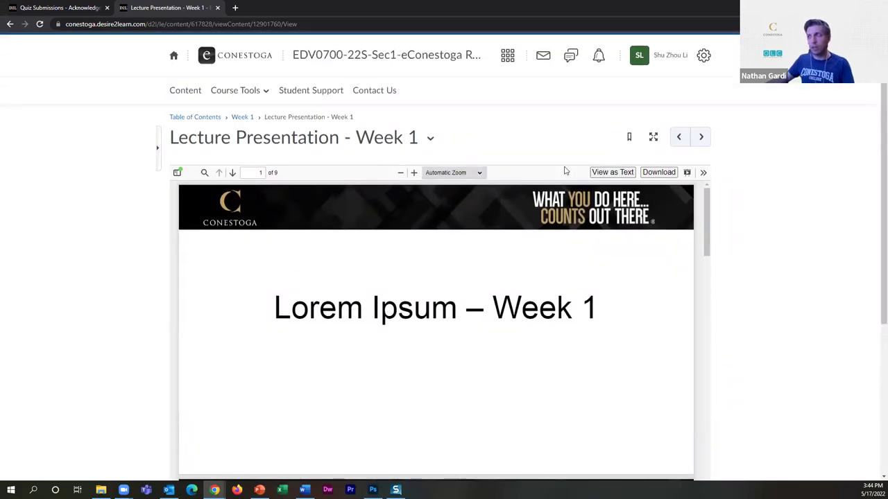
{"action": "left_click", "coordinate": [700, 137]}
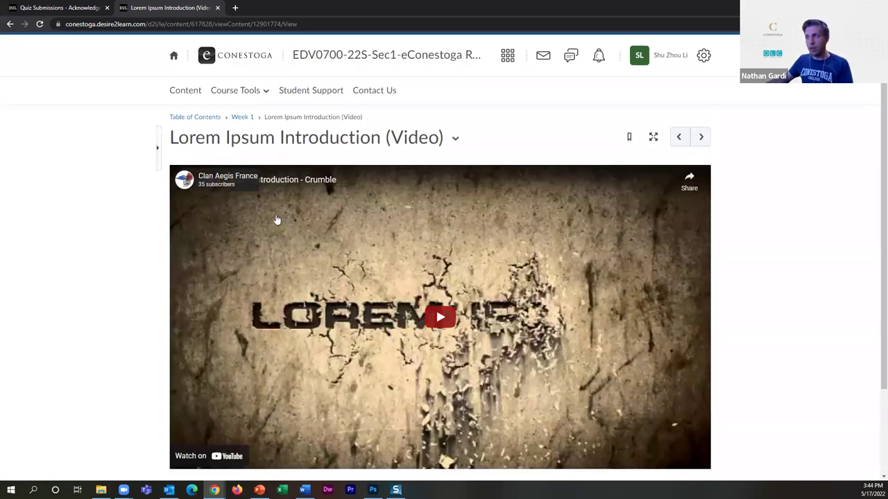
{"action": "left_click", "coordinate": [241, 117]}
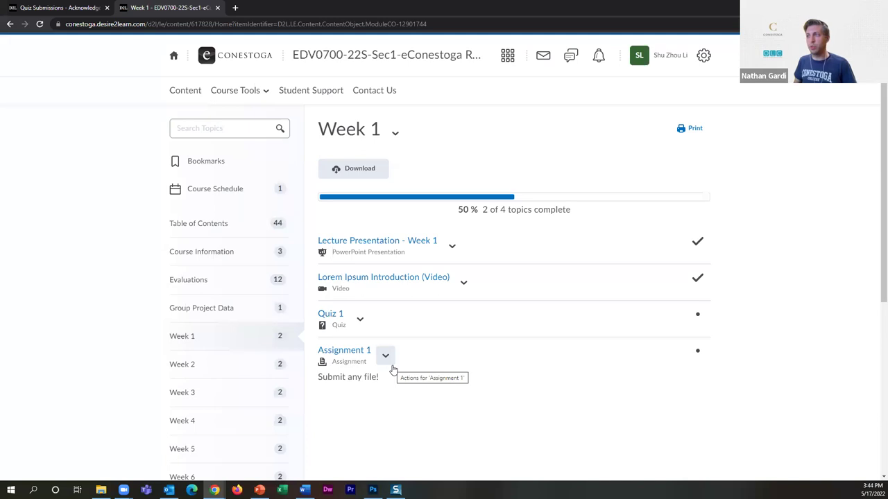
Open the course homepage and read the Week 1 Materials Viewed announcement.
{"action": "left_click", "coordinate": [367, 55]}
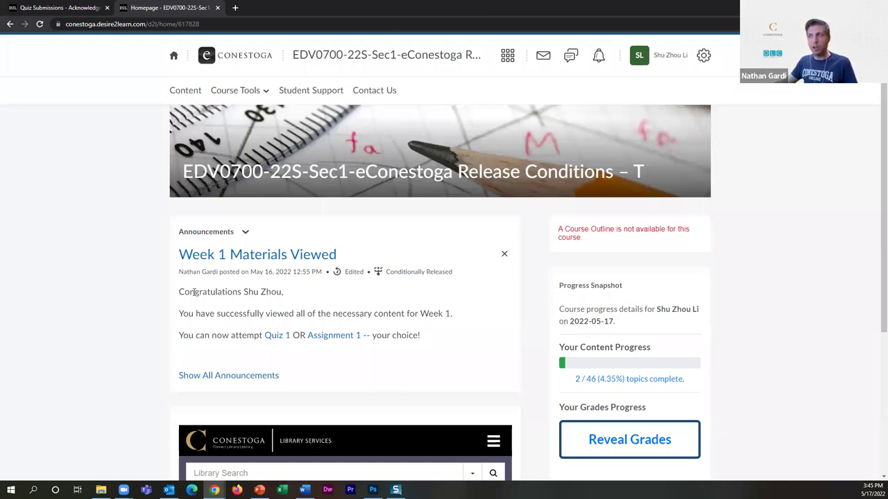
{"action": "left_click_drag", "start_coordinate": [179, 316], "coordinate": [375, 315]}
{"action": "left_click", "coordinate": [381, 315]}
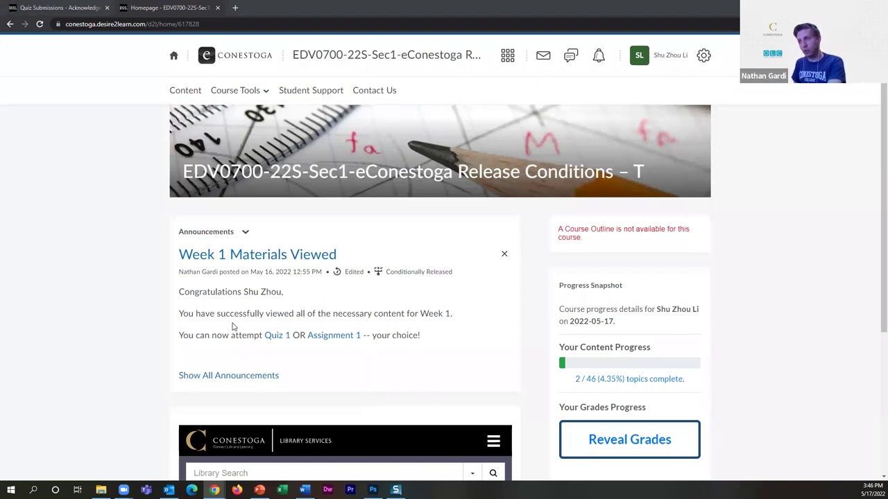
Start Quiz 1 from the announcement link, answer True to Question 1, and submit the quiz.
{"action": "left_click", "coordinate": [277, 338]}
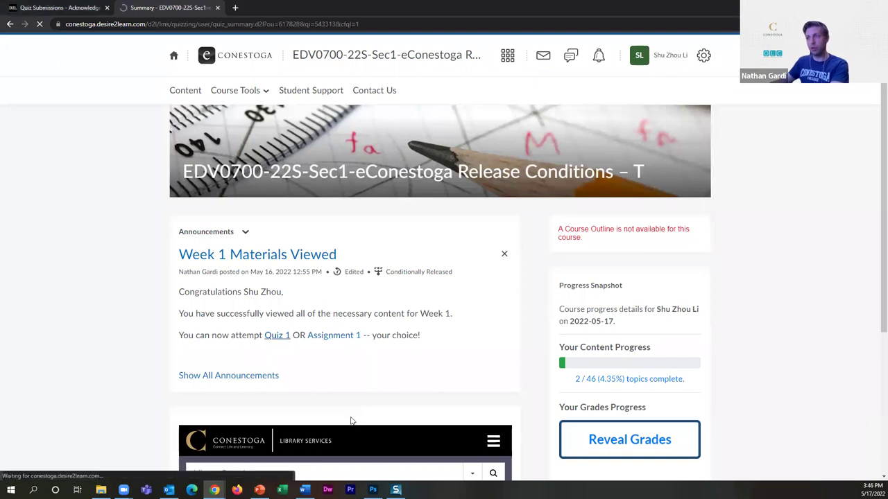
{"action": "left_click", "coordinate": [207, 468]}
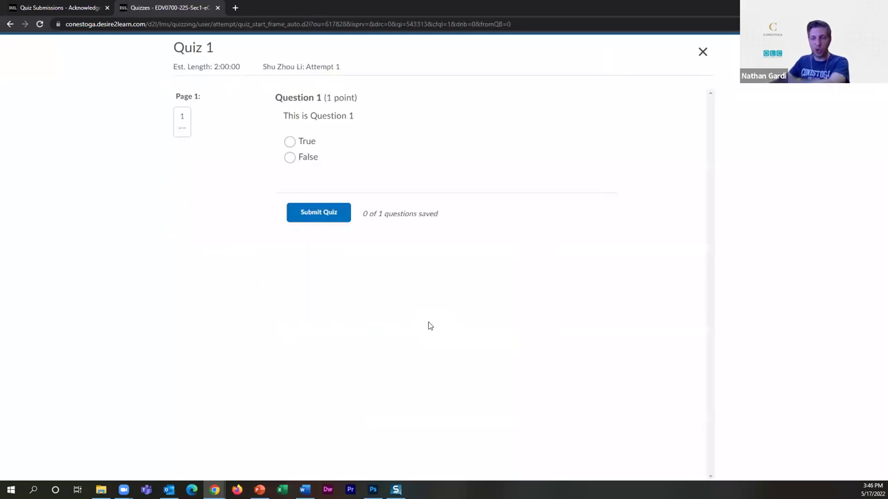
{"action": "left_click", "coordinate": [302, 144]}
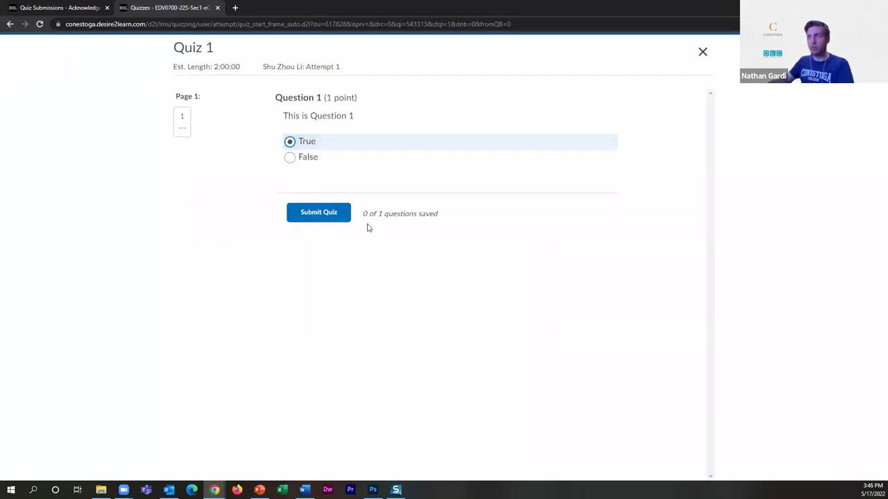
{"action": "left_click", "coordinate": [318, 212]}
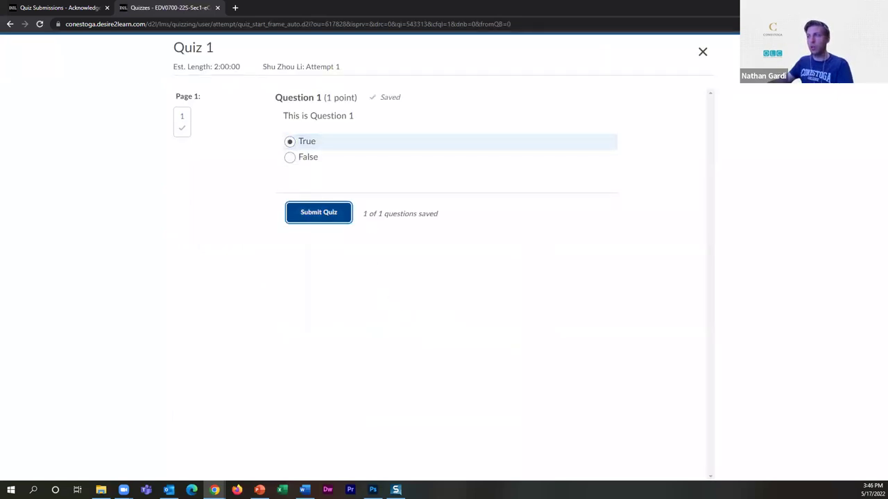
{"action": "left_click", "coordinate": [305, 185]}
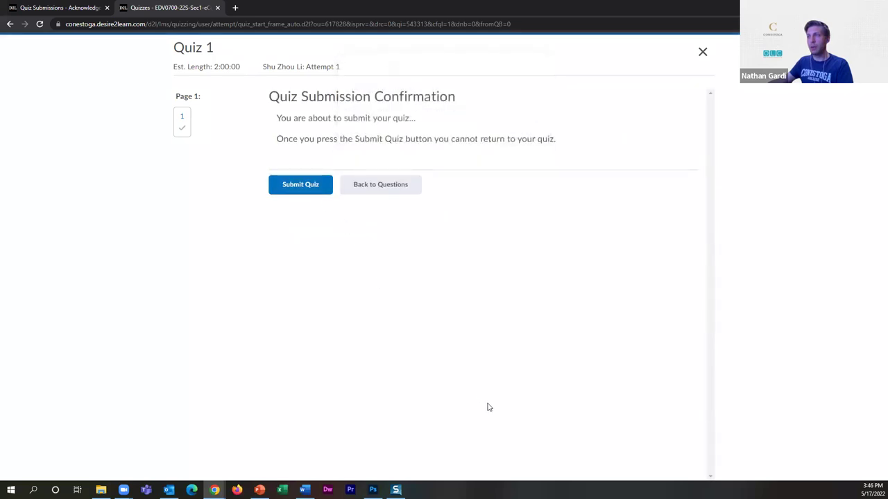
Leave the submitted Quiz 1 and read the Week 1 Assessment Done announcement on the course homepage.
{"action": "left_click", "coordinate": [202, 260]}
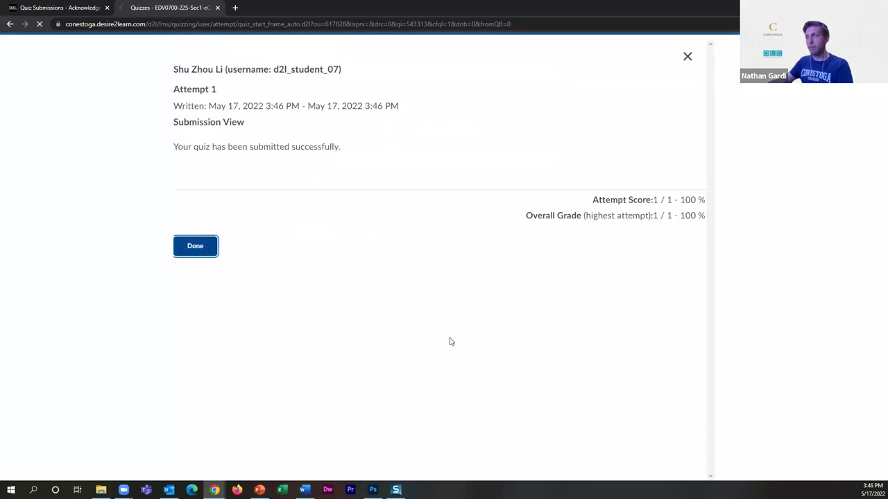
{"action": "left_click", "coordinate": [359, 53]}
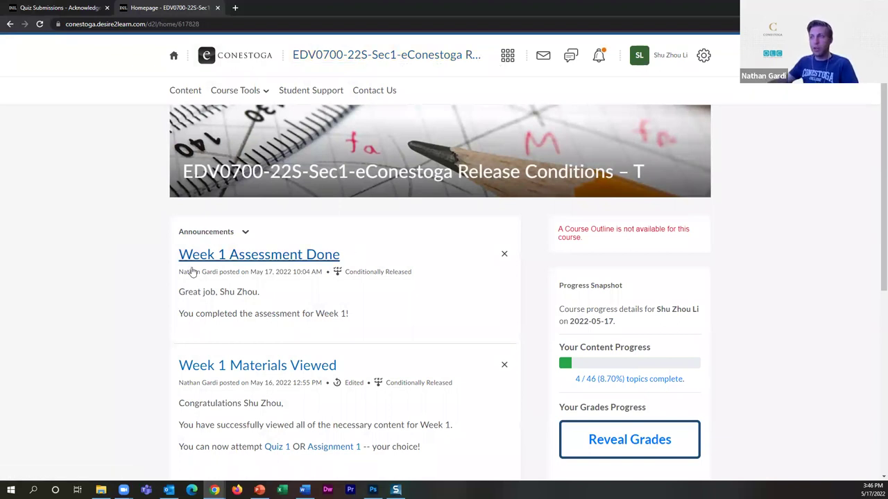
{"action": "left_click_drag", "start_coordinate": [229, 313], "coordinate": [382, 321]}
{"action": "left_click", "coordinate": [386, 319]}
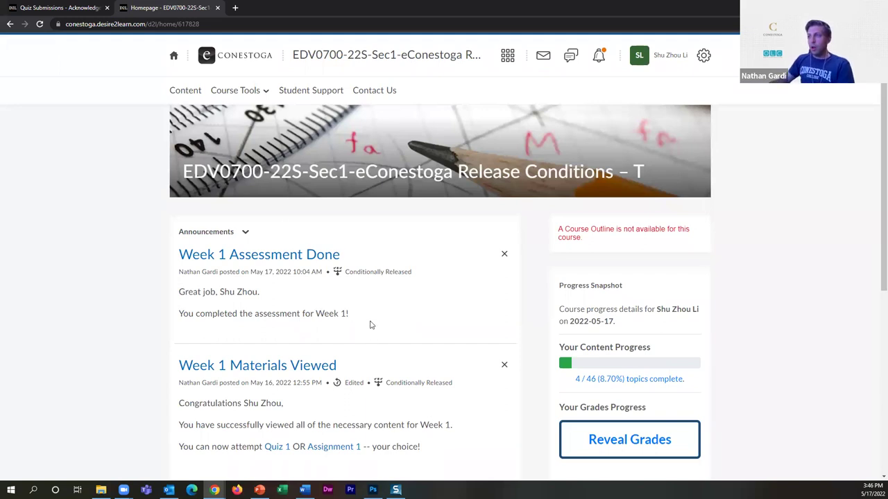
{"action": "left_click", "coordinate": [305, 489]}
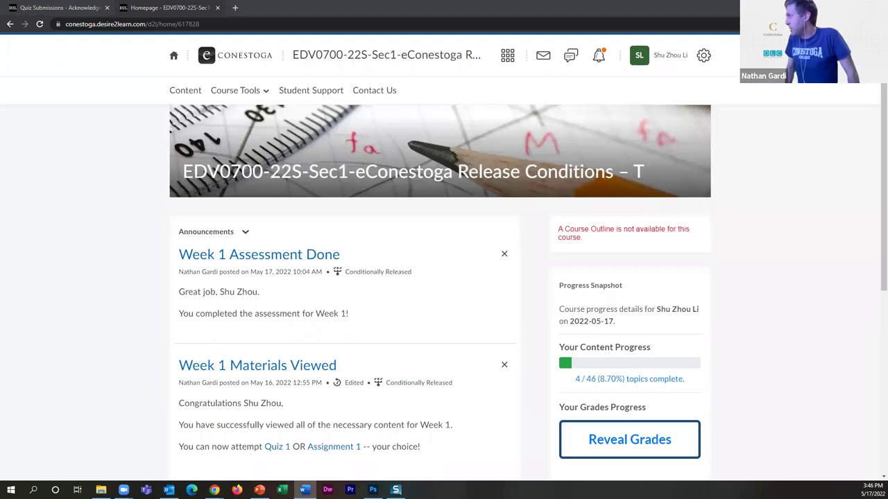
{"action": "scroll", "coordinate": [707, 319], "scroll_direction": "down", "scroll_amount": 3}
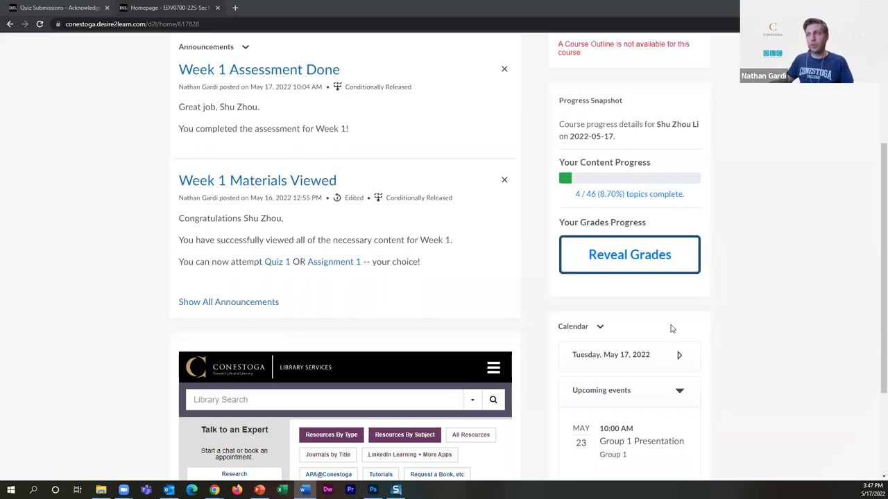
{"action": "scroll", "coordinate": [497, 308], "scroll_direction": "up", "scroll_amount": 1}
{"action": "scroll", "coordinate": [498, 307], "scroll_direction": "up", "scroll_amount": 2}
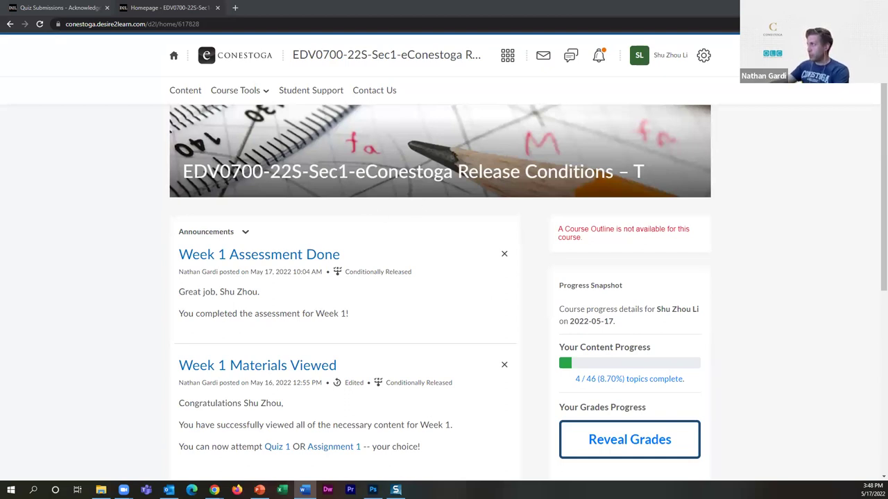
Open the Week 2 Reflections topic in the course discussions.
{"action": "left_click", "coordinate": [241, 91]}
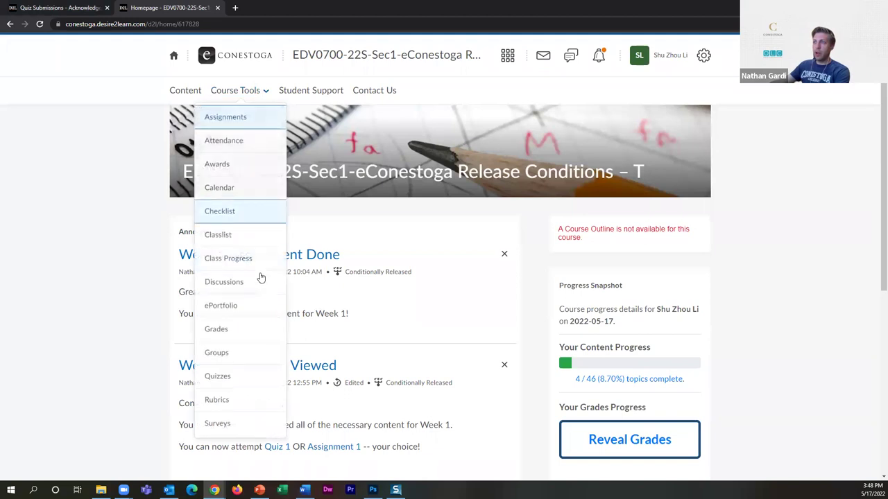
{"action": "left_click", "coordinate": [261, 279]}
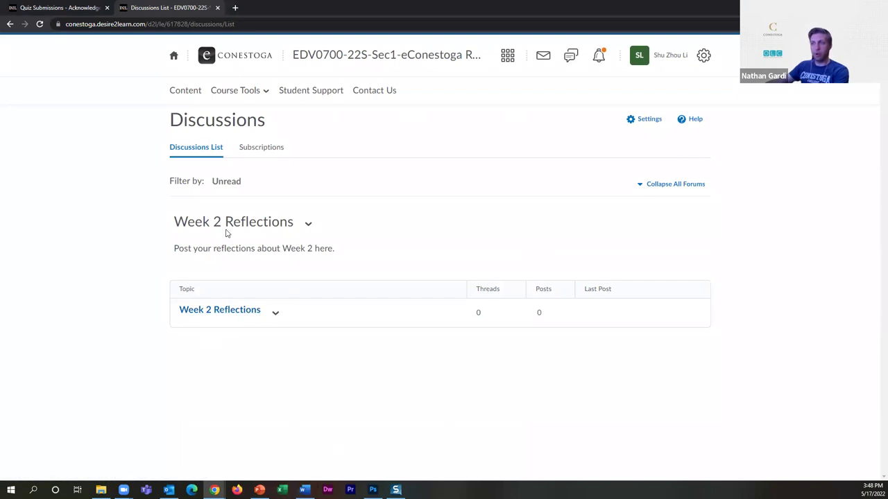
{"action": "left_click", "coordinate": [229, 313]}
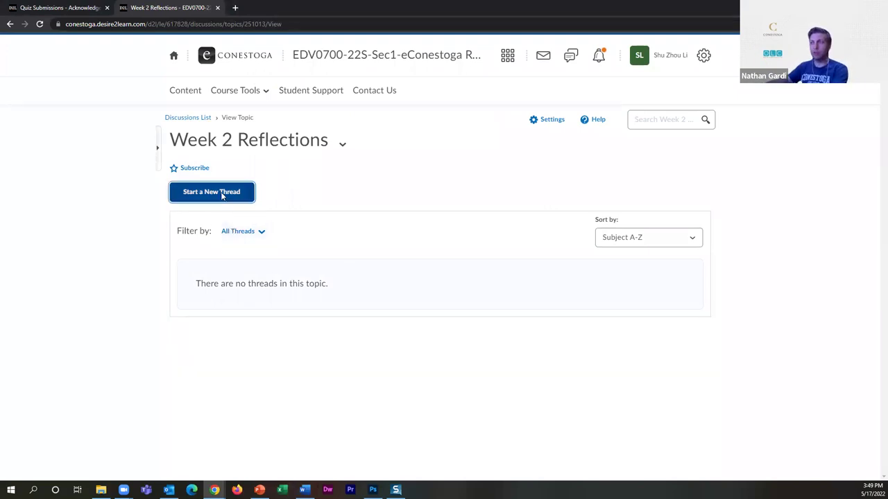
Post a new thread titled "Week 2 Thoughts" with the text "I liked week 2." and "The movie we watched was very informative.".
{"action": "left_click", "coordinate": [222, 196]}
{"action": "type", "text": "W"}
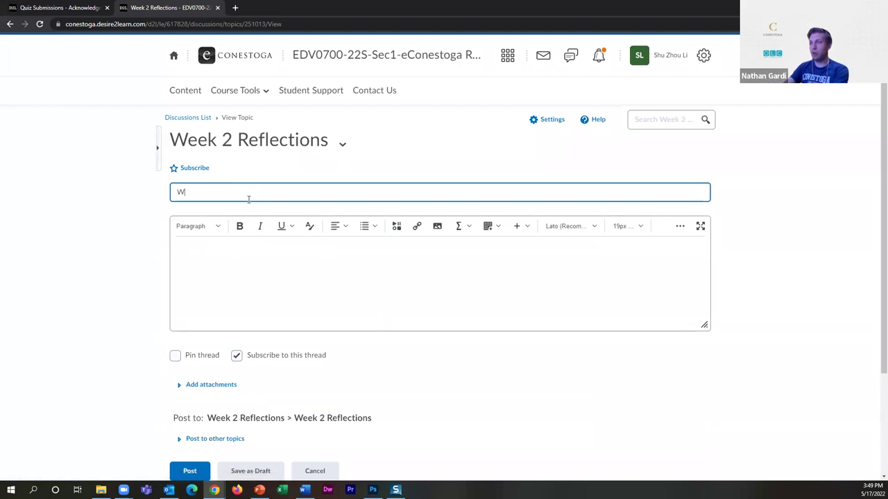
{"action": "type", "text": "eek 2 Thoughts"}
{"action": "left_click", "coordinate": [336, 261]}
{"action": "type", "text": "I liked week 2."}
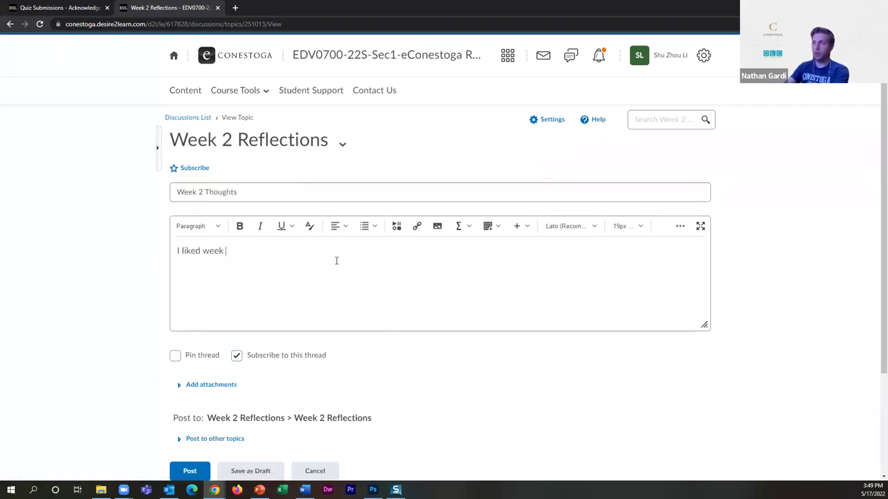
{"action": "key", "text": "Return"}
{"action": "type", "text": "The movie"}
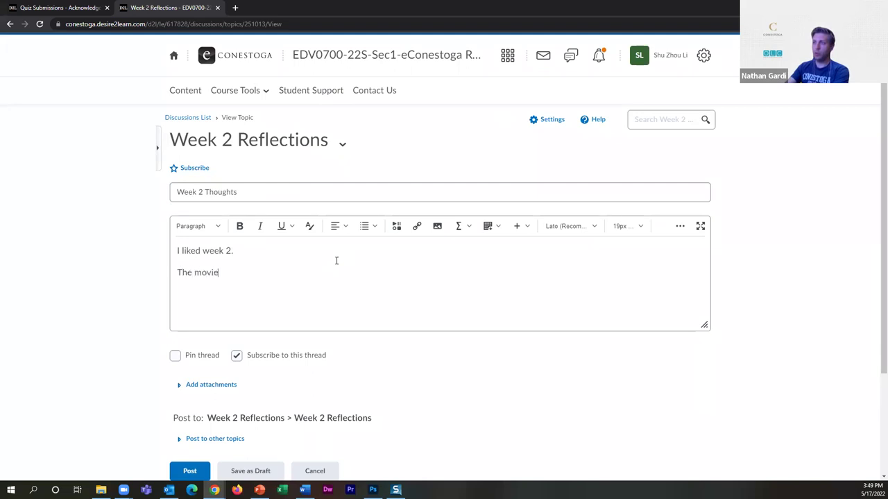
{"action": "type", "text": " we watched was very informative/"}
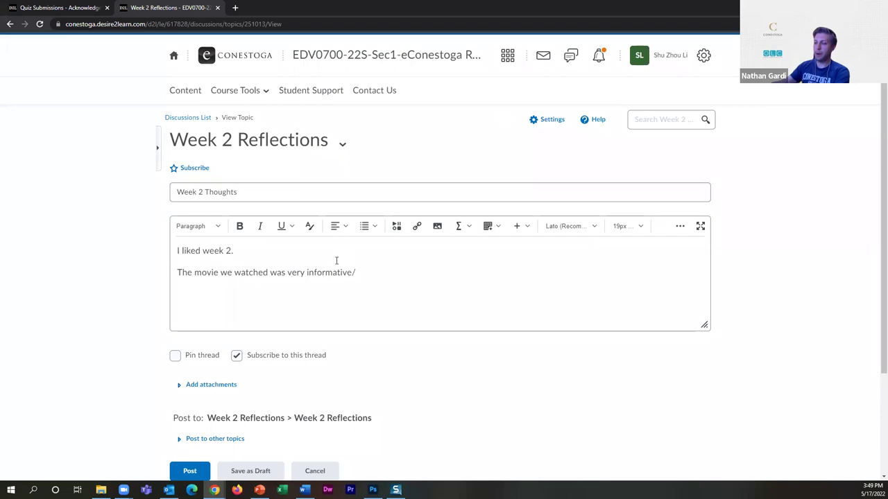
{"action": "key", "text": "BackSpace"}
{"action": "type", "text": "."}
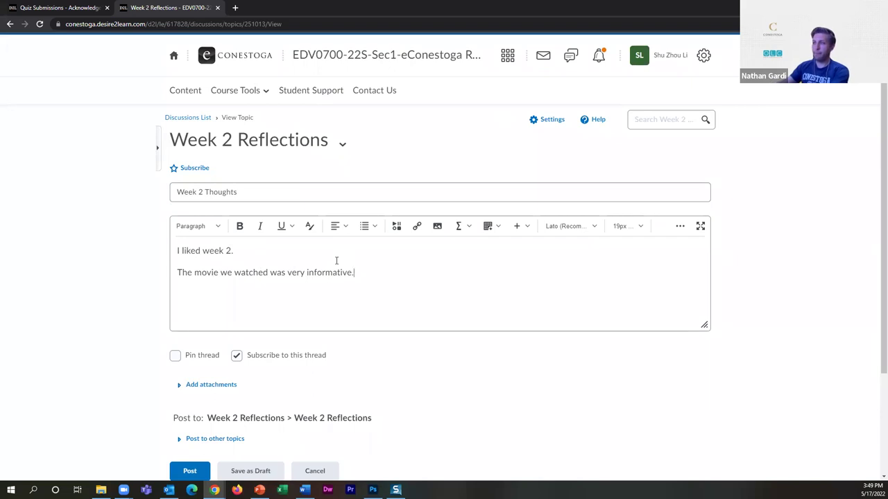
{"action": "left_click", "coordinate": [189, 471]}
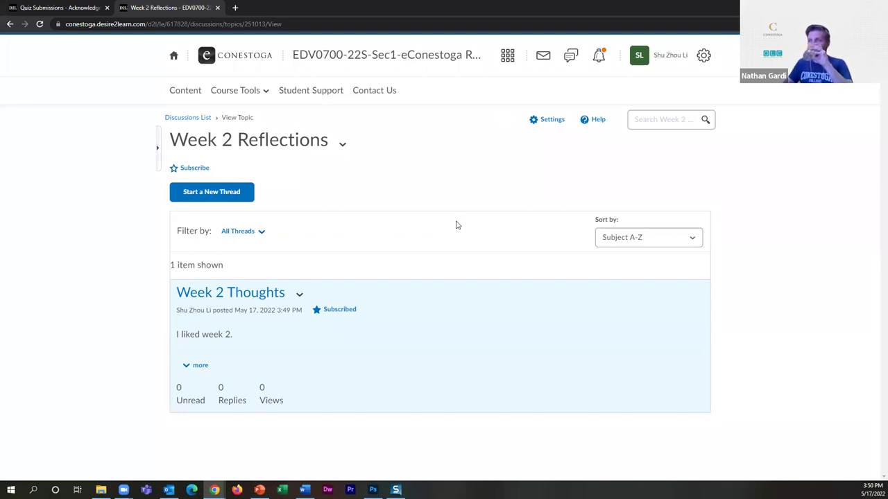
Refresh the Week 2 Reflections topic and examine the threads and replies posted by other participants.
{"action": "left_click", "coordinate": [40, 24]}
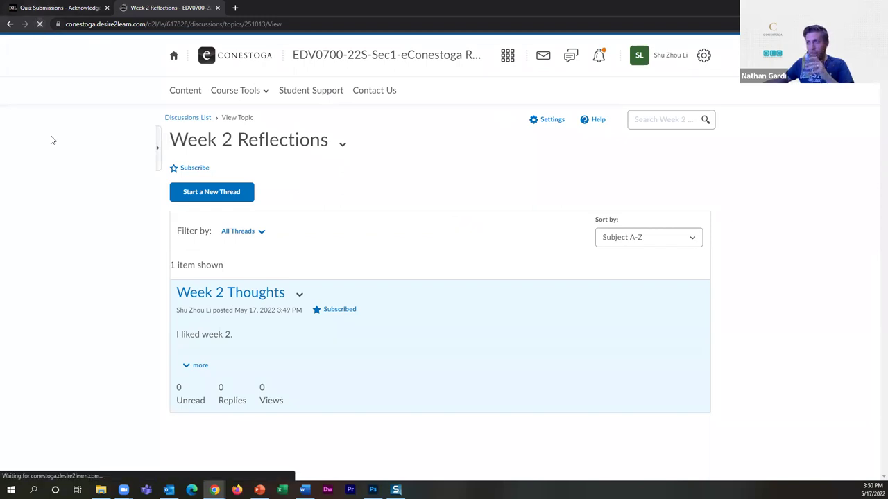
{"action": "scroll", "coordinate": [50, 146], "scroll_direction": "down", "scroll_amount": 1}
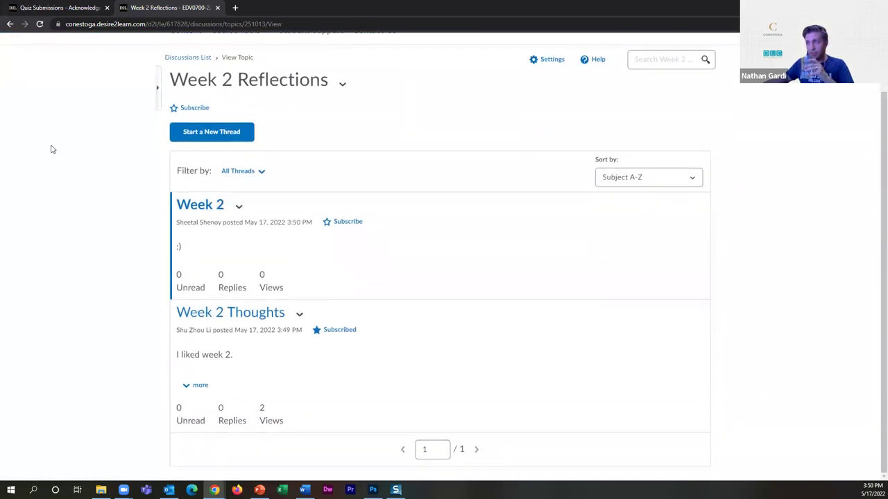
{"action": "left_click_drag", "start_coordinate": [187, 248], "coordinate": [178, 247]}
{"action": "left_click", "coordinate": [111, 232]}
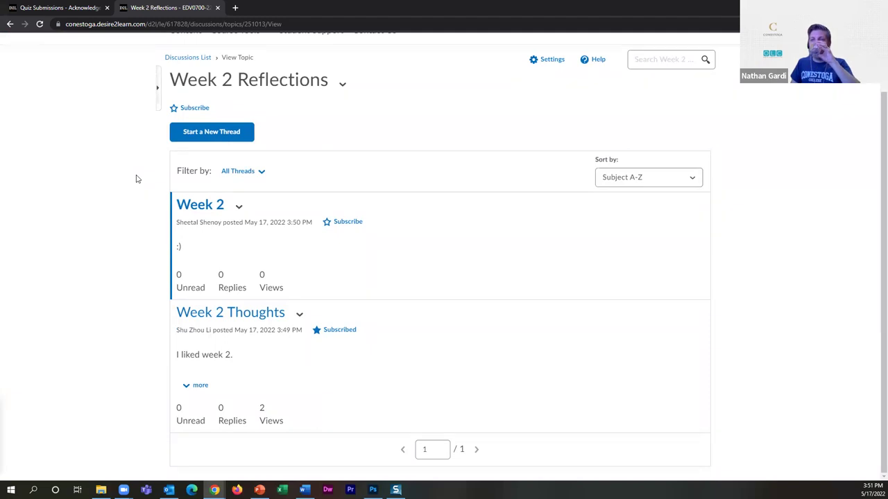
{"action": "left_click", "coordinate": [39, 24]}
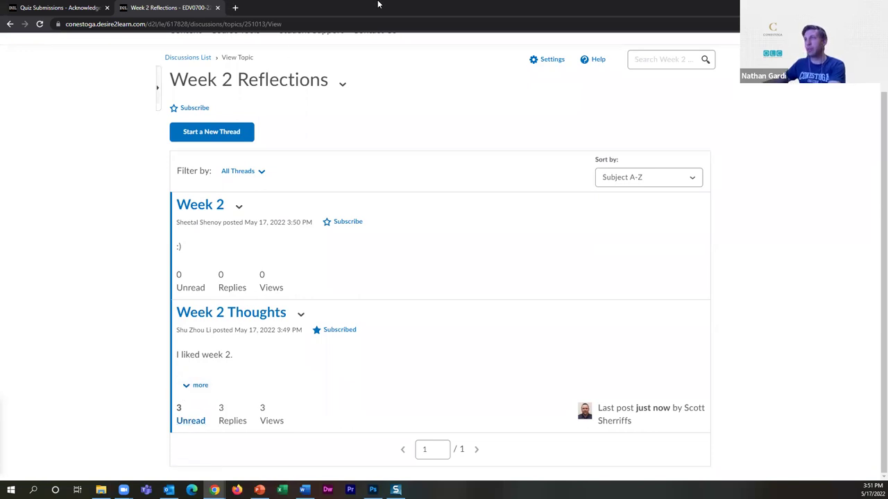
Switch to the instructor's browser window and view the Intelligent Agents list of OLC Generic Sandbox 07.
{"action": "key", "text": "alt+Tab"}
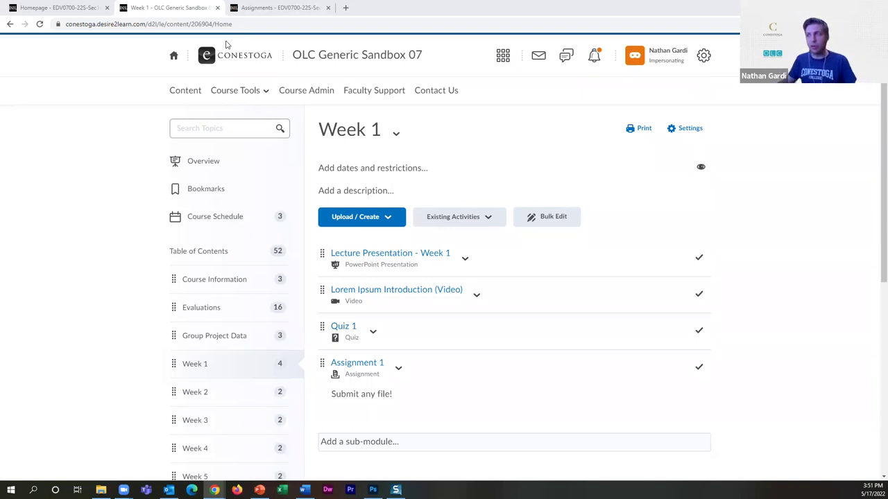
{"action": "left_click", "coordinate": [304, 91]}
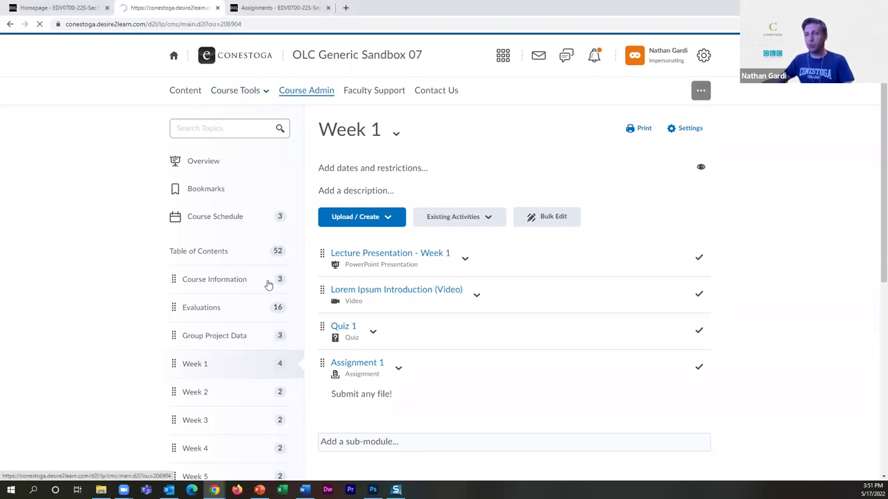
{"action": "scroll", "coordinate": [278, 298], "scroll_direction": "down", "scroll_amount": 2}
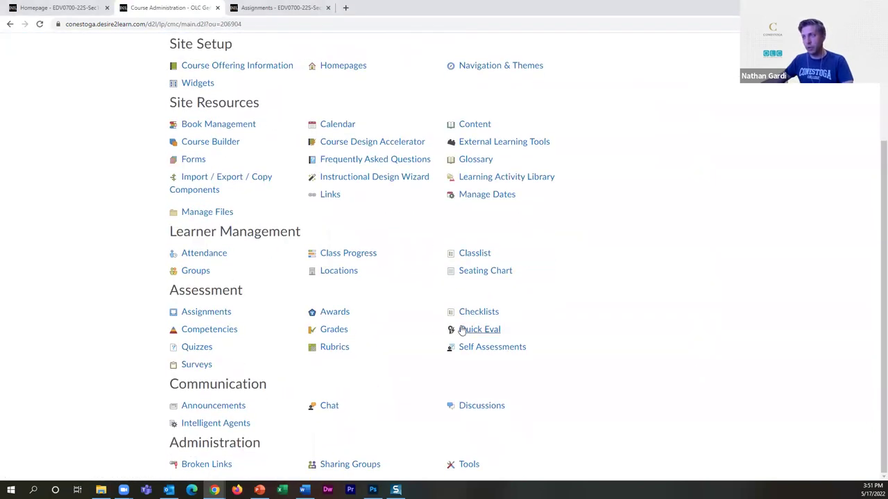
{"action": "left_click", "coordinate": [221, 423]}
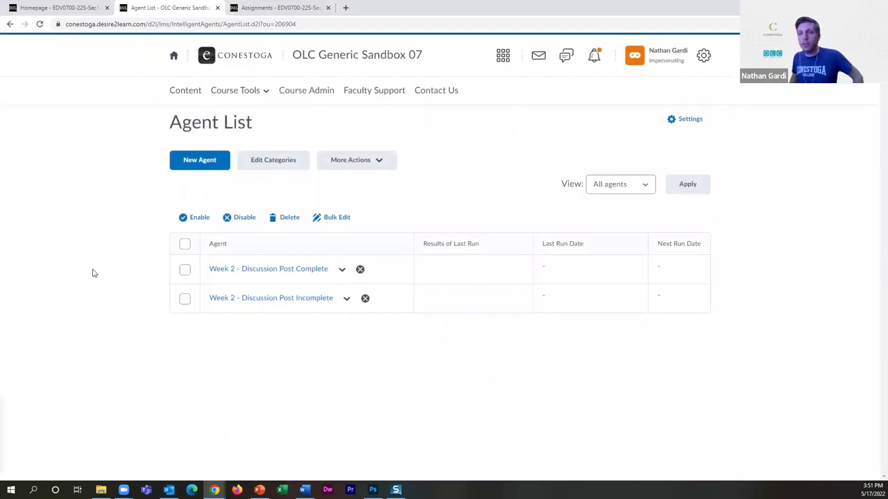
Open the Intelligent Agents list of the EDV0700-22S-Sec1 course from its course administration page.
{"action": "left_click", "coordinate": [62, 8]}
{"action": "left_click", "coordinate": [326, 90]}
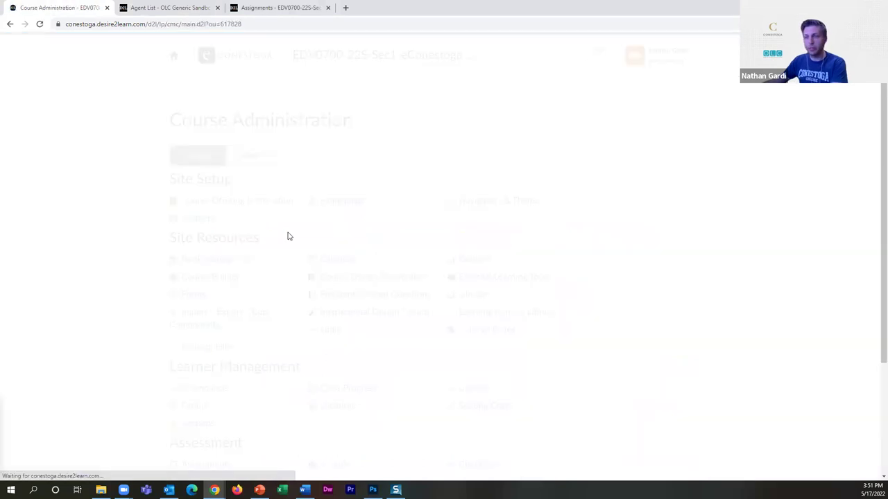
{"action": "scroll", "coordinate": [279, 421], "scroll_direction": "down", "scroll_amount": 1}
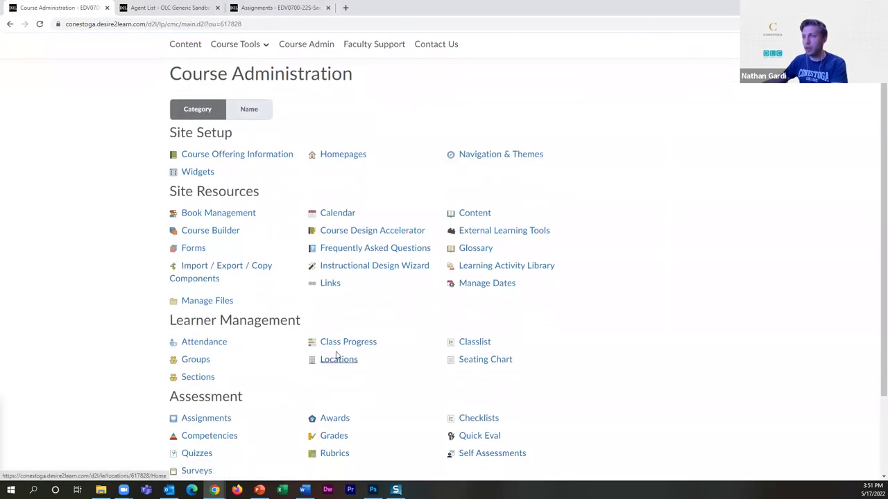
{"action": "scroll", "coordinate": [248, 319], "scroll_direction": "down", "scroll_amount": 2}
{"action": "left_click", "coordinate": [229, 423]}
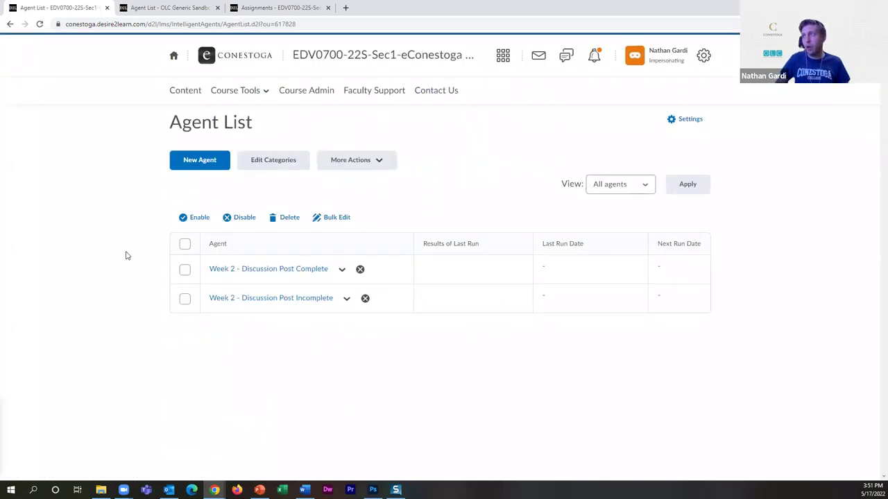
Enable the Week 2 - Discussion Post Complete and Week 2 - Discussion Post Incomplete agents.
{"action": "left_click", "coordinate": [185, 269]}
{"action": "left_click", "coordinate": [184, 298]}
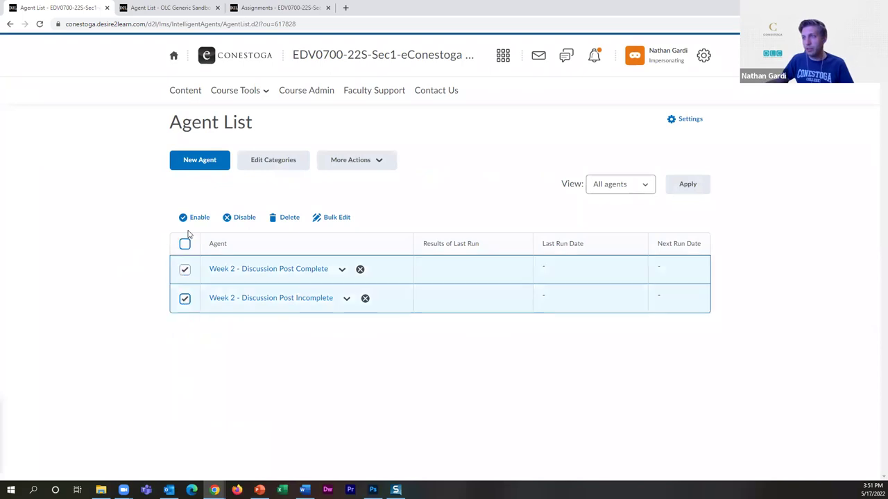
{"action": "left_click", "coordinate": [195, 217]}
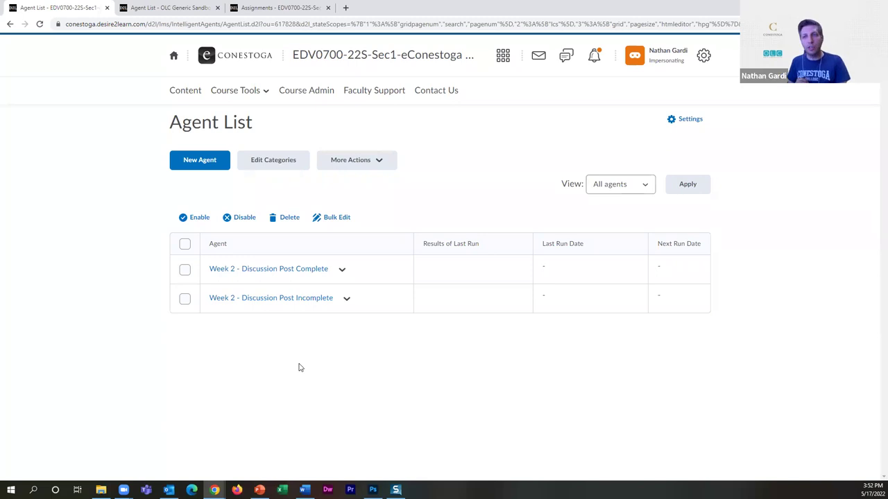
Run the Week 2 - Discussion Post Incomplete agent immediately and return to the agent list.
{"action": "left_click", "coordinate": [346, 298]}
{"action": "left_click", "coordinate": [378, 242]}
{"action": "left_click", "coordinate": [375, 181]}
{"action": "left_click", "coordinate": [213, 249]}
Run the Week 2 - Discussion Post Complete agent immediately and return to the agent list.
{"action": "left_click", "coordinate": [341, 269]}
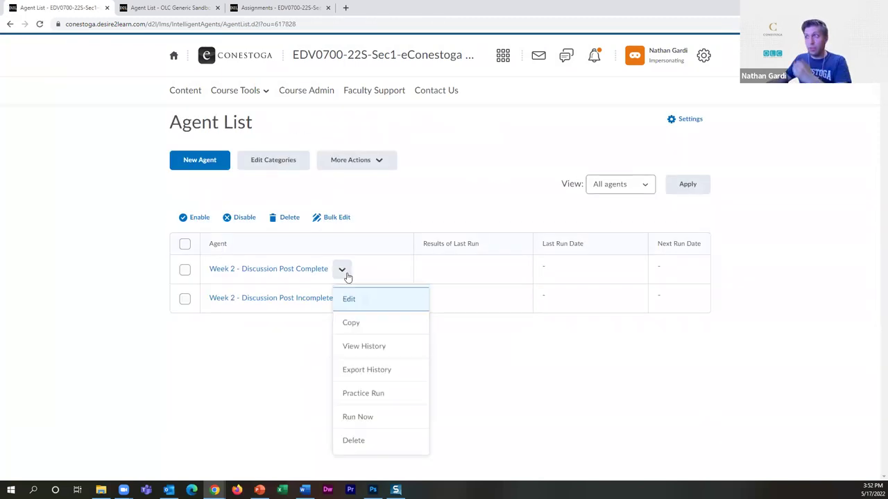
{"action": "left_click", "coordinate": [377, 417]}
{"action": "left_click", "coordinate": [380, 181]}
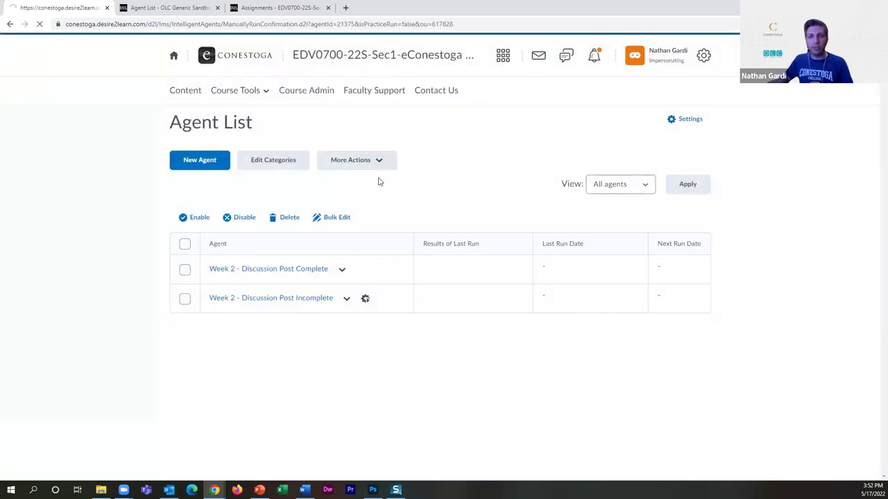
{"action": "left_click", "coordinate": [191, 245]}
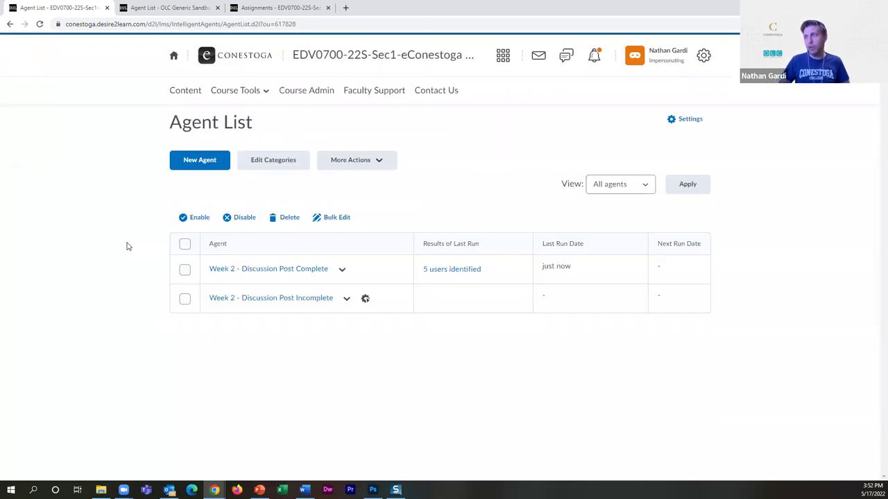
Examine the users identified by the Discussion Post Complete run and read the email sent to the first one.
{"action": "left_click", "coordinate": [443, 272]}
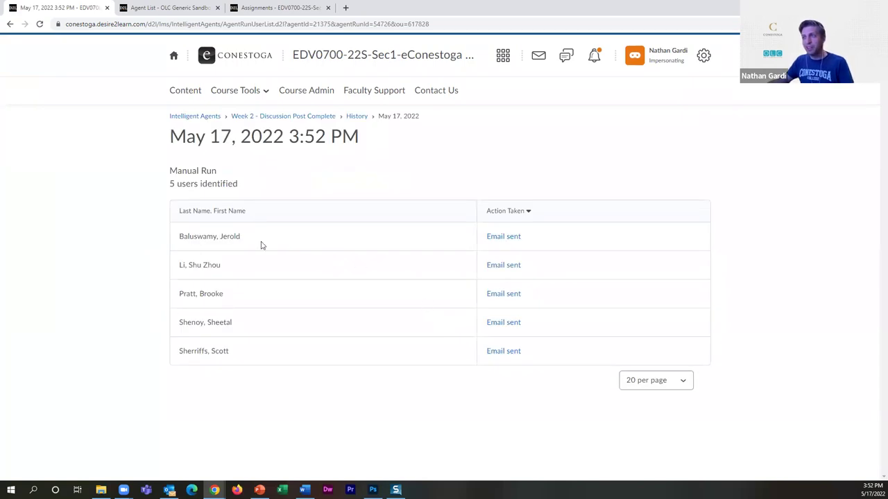
{"action": "left_click_drag", "start_coordinate": [219, 265], "coordinate": [176, 273]}
{"action": "left_click", "coordinate": [177, 273]}
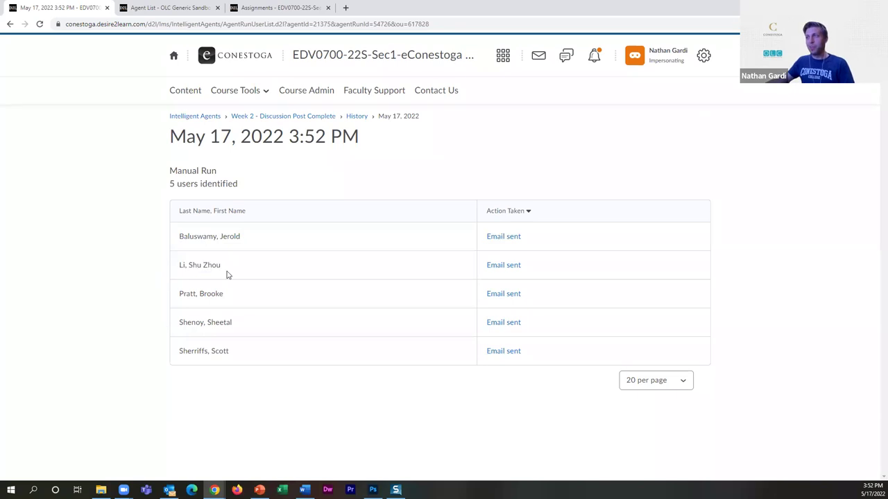
{"action": "left_click", "coordinate": [511, 239]}
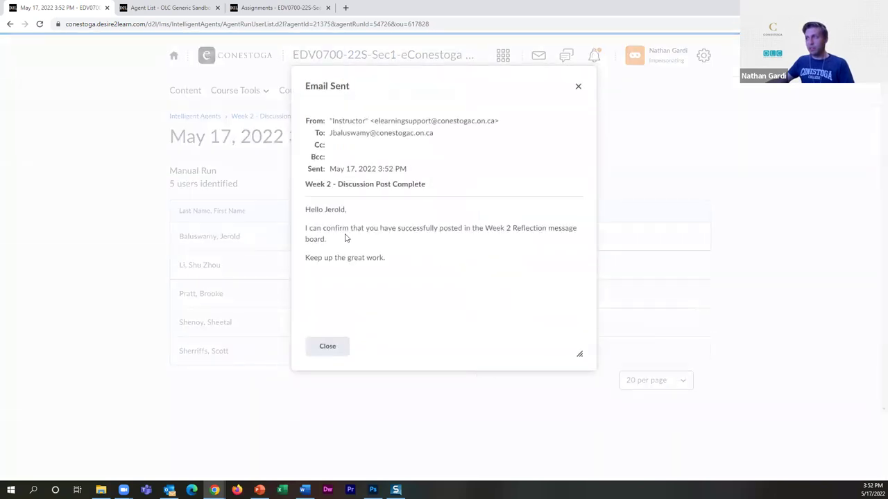
{"action": "left_click_drag", "start_coordinate": [337, 233], "coordinate": [301, 234]}
{"action": "left_click", "coordinate": [330, 232]}
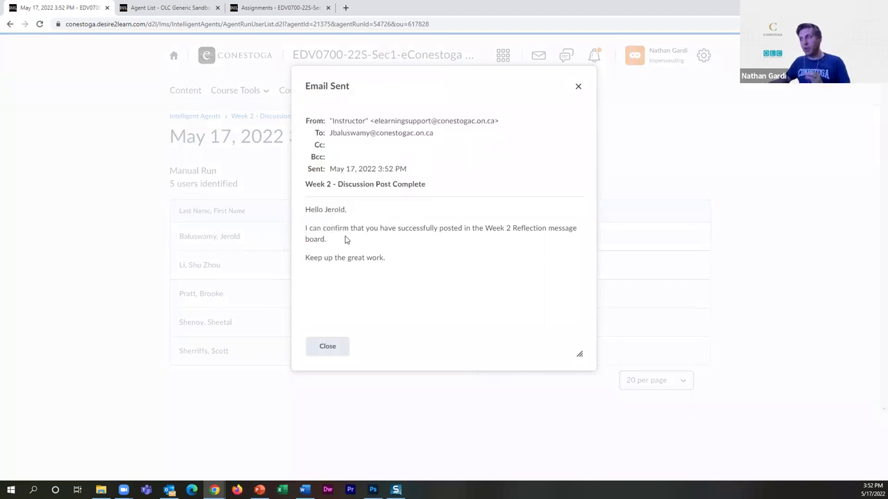
Close the email, return to the agent list, and review the users identified by the Week 2 - Discussion Post Incomplete run.
{"action": "left_click", "coordinate": [328, 346]}
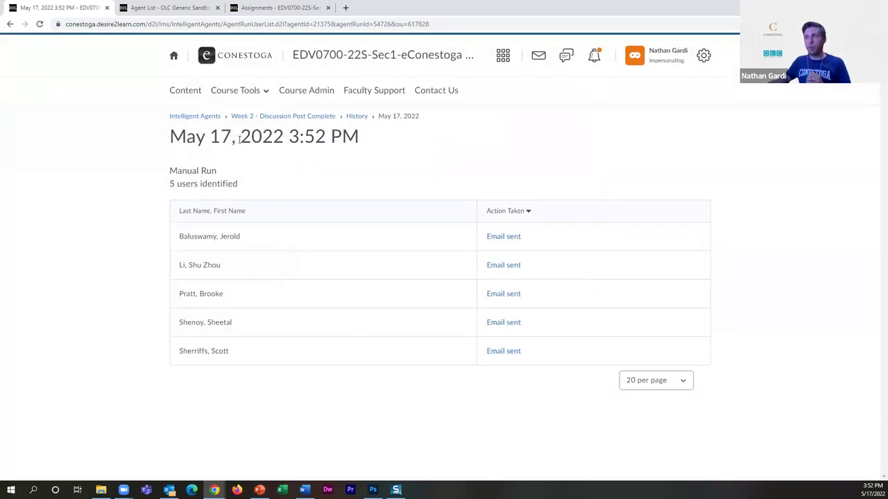
{"action": "left_click", "coordinate": [197, 116]}
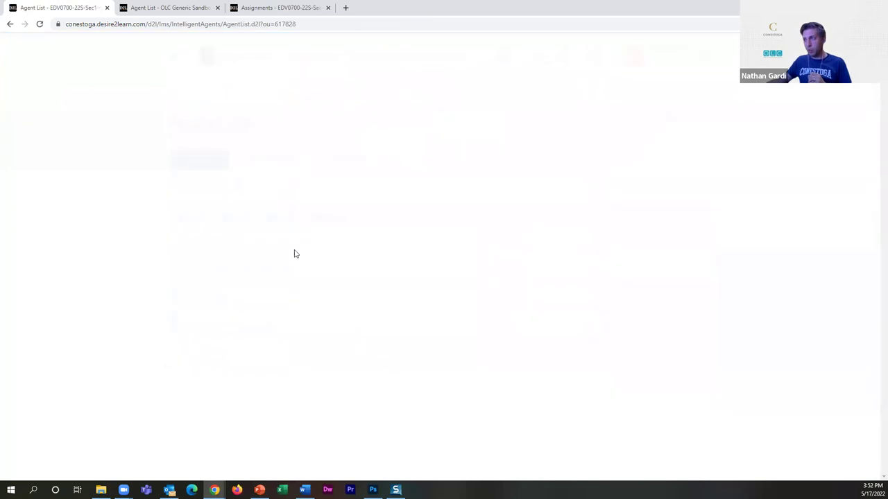
{"action": "left_click", "coordinate": [444, 299]}
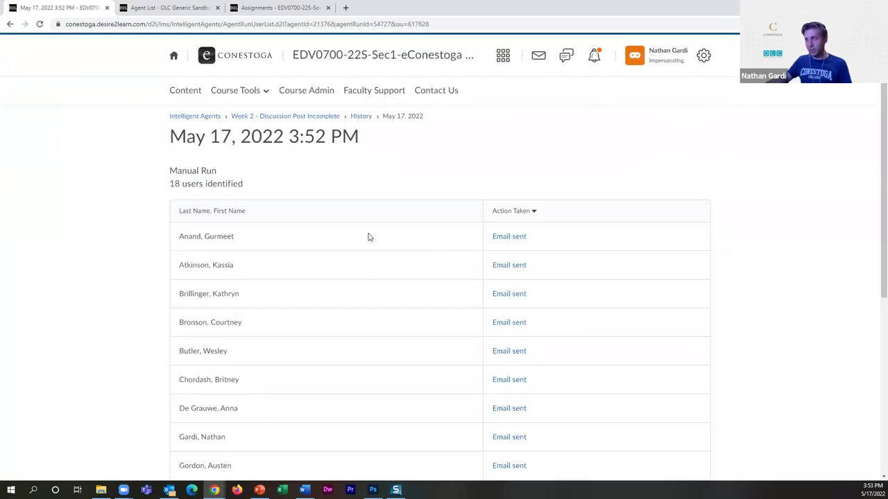
{"action": "scroll", "coordinate": [308, 253], "scroll_direction": "down", "scroll_amount": 4}
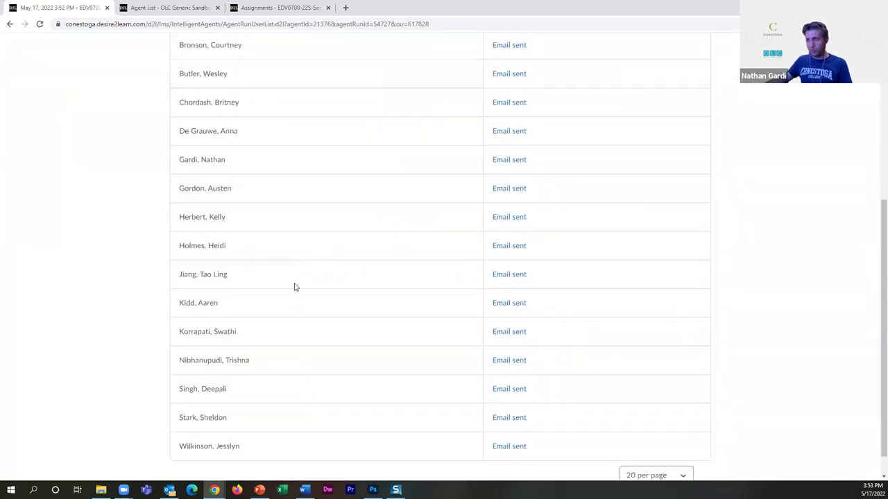
{"action": "scroll", "coordinate": [270, 343], "scroll_direction": "up", "scroll_amount": 1}
{"action": "scroll", "coordinate": [262, 381], "scroll_direction": "down", "scroll_amount": 2}
{"action": "left_click_drag", "start_coordinate": [256, 412], "coordinate": [148, 411]}
{"action": "left_click", "coordinate": [235, 416]}
{"action": "scroll", "coordinate": [309, 355], "scroll_direction": "up", "scroll_amount": 5}
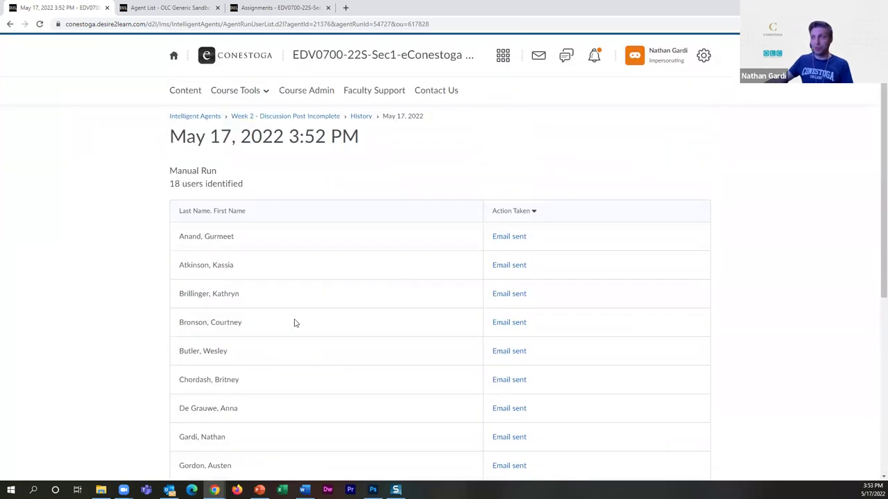
Review the scheduling and criteria settings of the Week 2 - Discussion Post Incomplete agent, leaving them without saving.
{"action": "left_click", "coordinate": [309, 121]}
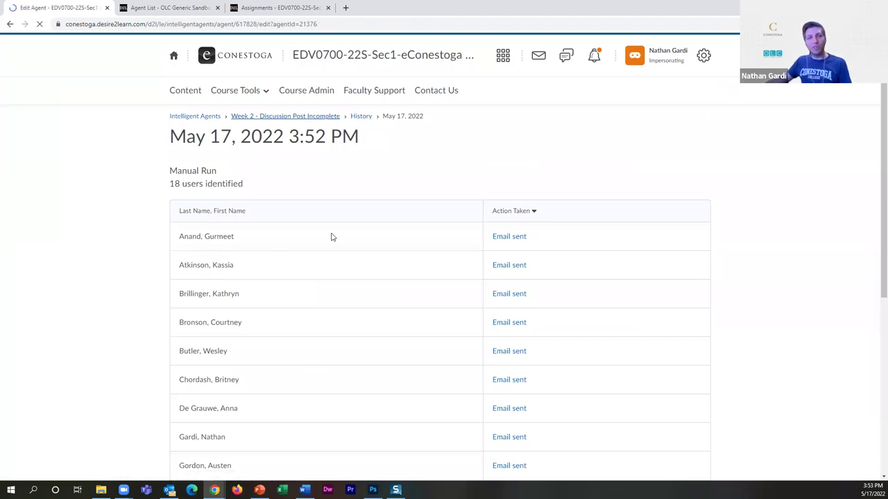
{"action": "scroll", "coordinate": [309, 389], "scroll_direction": "down", "scroll_amount": 4}
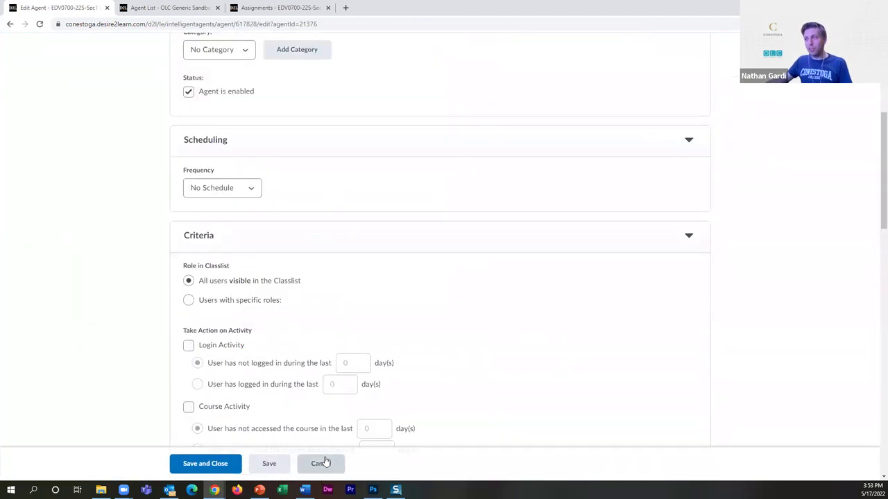
{"action": "left_click", "coordinate": [321, 463]}
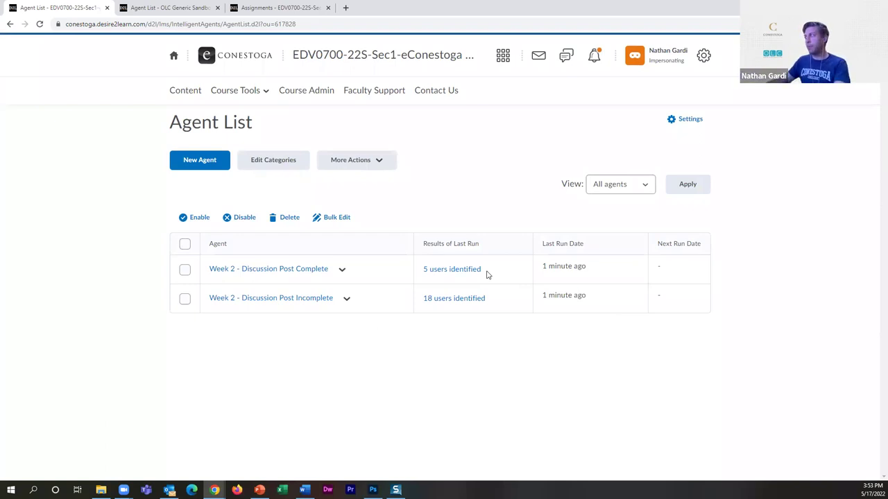
Open the course's group management page to view the groups in the Project category.
{"action": "left_click", "coordinate": [304, 489]}
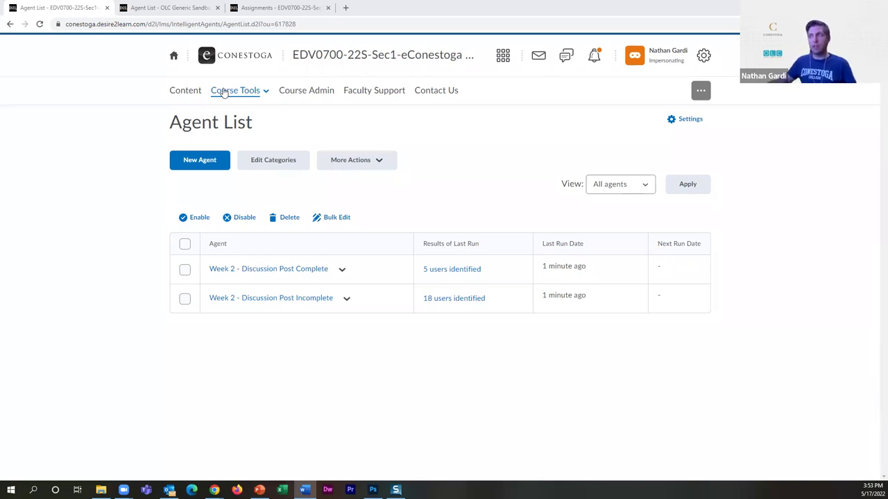
{"action": "left_click", "coordinate": [254, 95]}
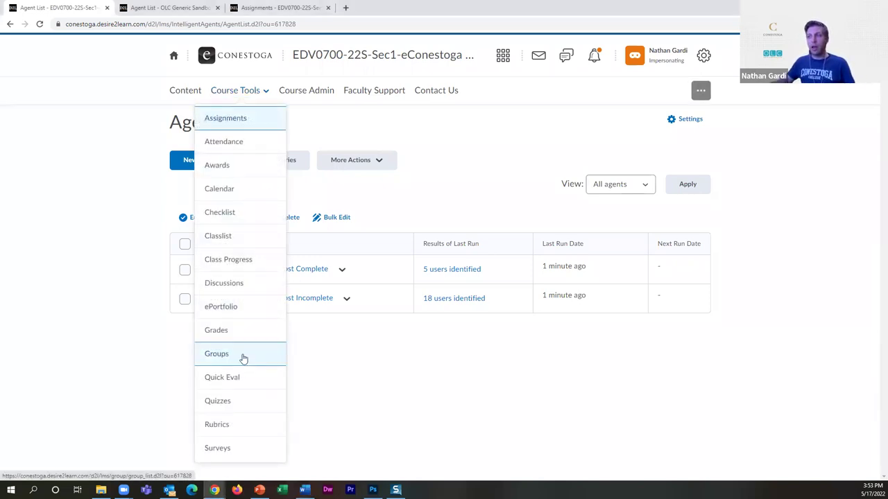
{"action": "left_click", "coordinate": [242, 358]}
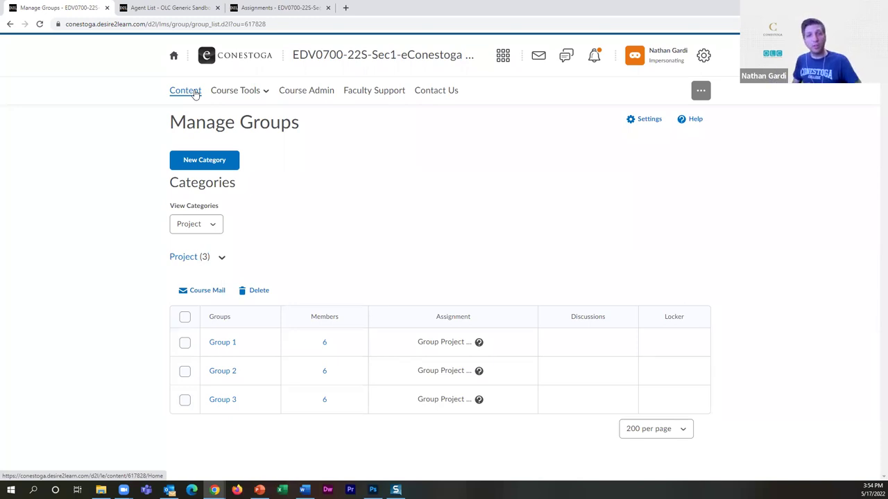
Open the Group Project Data module in the course content and review the release conditions on the three group case studies.
{"action": "left_click", "coordinate": [182, 95]}
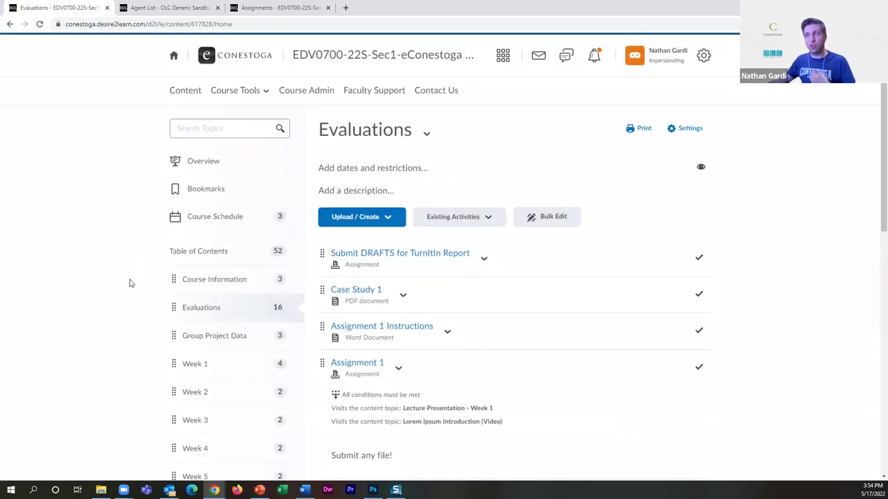
{"action": "left_click", "coordinate": [197, 332]}
{"action": "scroll", "coordinate": [146, 327], "scroll_direction": "down", "scroll_amount": 2}
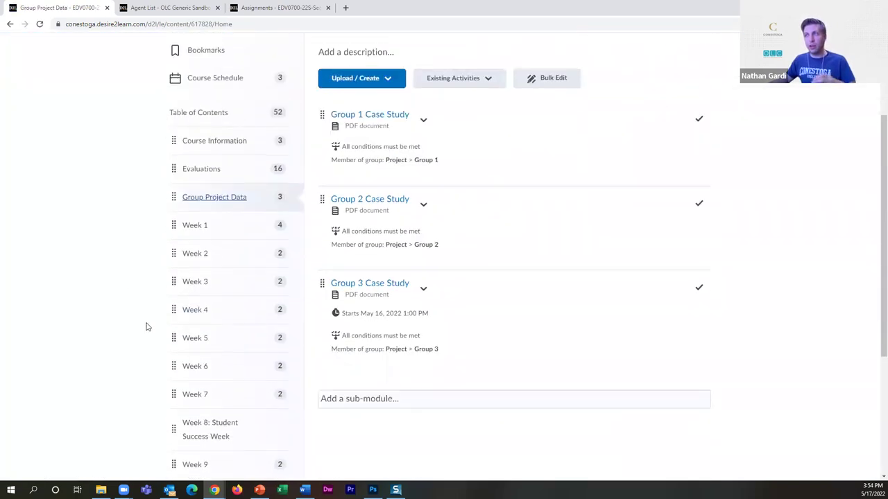
{"action": "scroll", "coordinate": [174, 335], "scroll_direction": "up", "scroll_amount": 2}
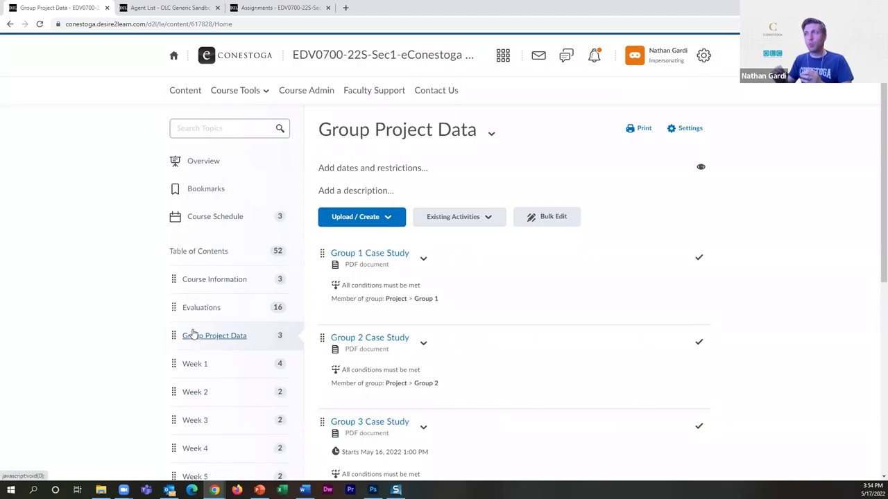
{"action": "scroll", "coordinate": [194, 335], "scroll_direction": "down", "scroll_amount": 1}
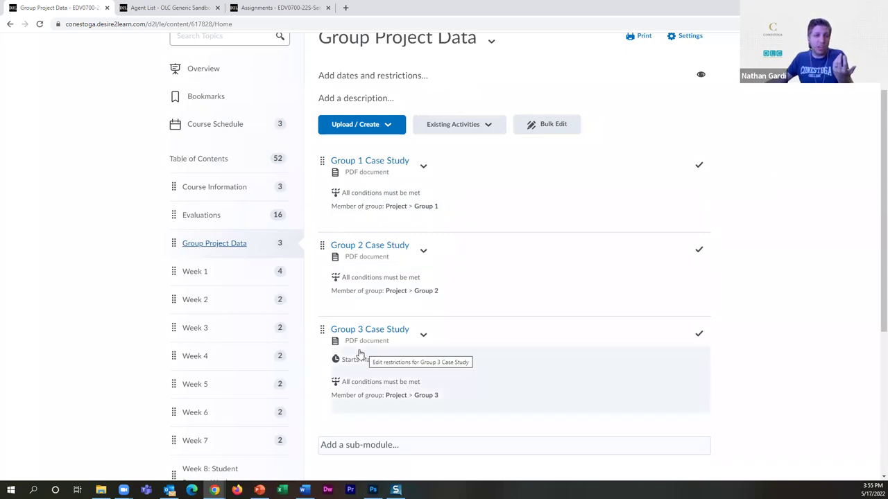
Switch to the student's browser window and open the Group Project Data module to check which case study is released.
{"action": "mouse_move", "coordinate": [214, 490]}
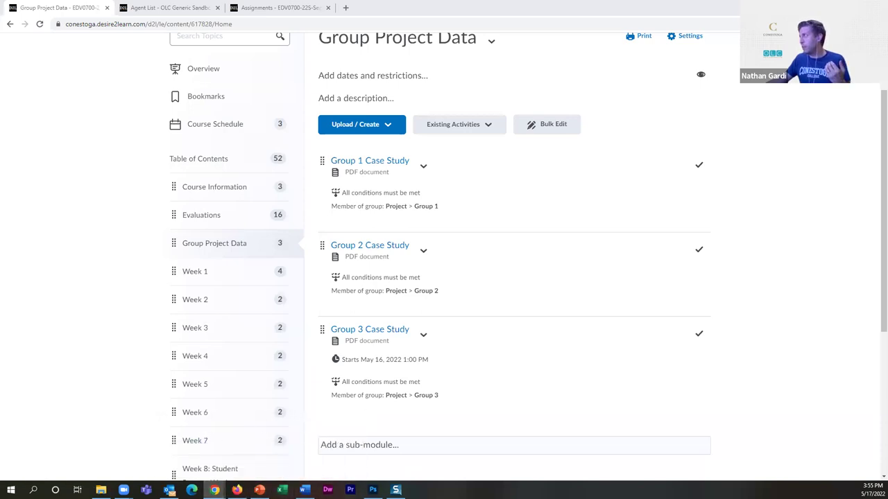
{"action": "key", "text": "alt+Tab"}
{"action": "double_click", "coordinate": [371, 71]}
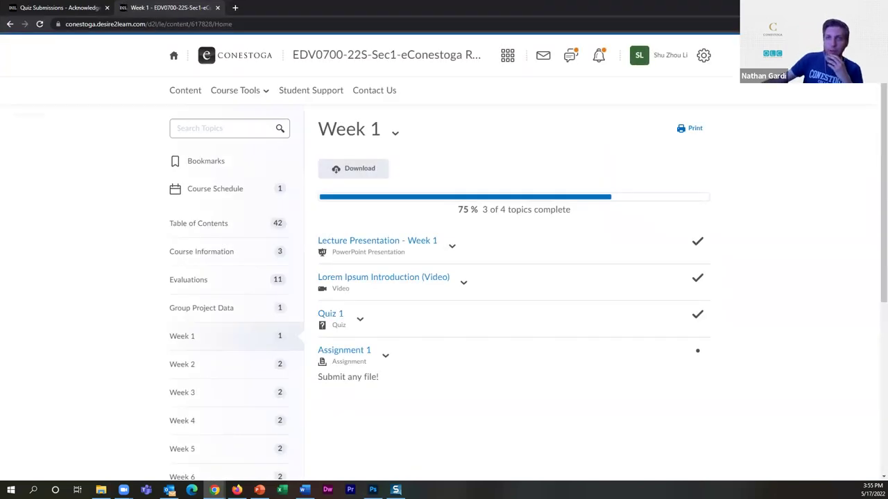
{"action": "scroll", "coordinate": [234, 278], "scroll_direction": "down", "scroll_amount": 1}
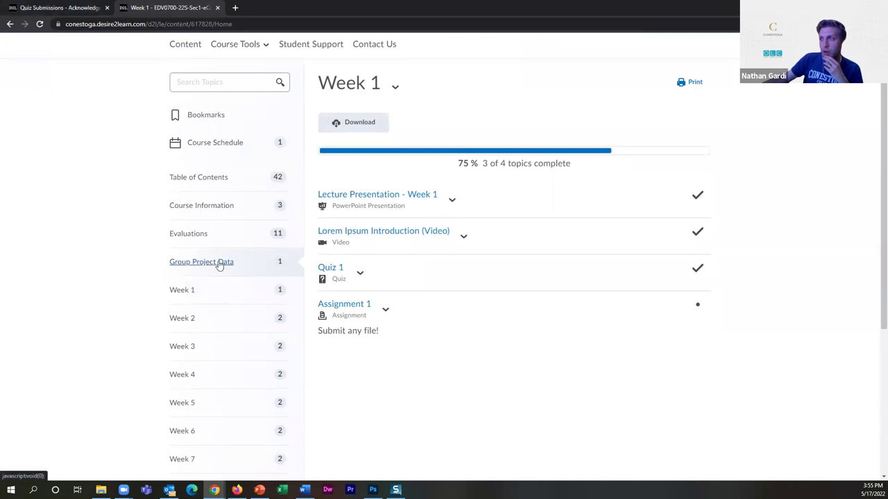
{"action": "left_click", "coordinate": [219, 263]}
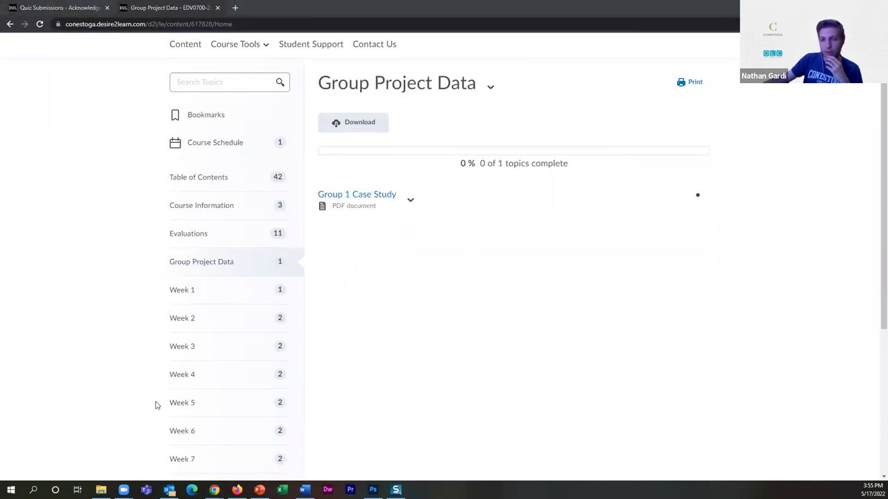
Return to the instructor's browser window and reopen the group management page.
{"action": "left_click", "coordinate": [415, 254]}
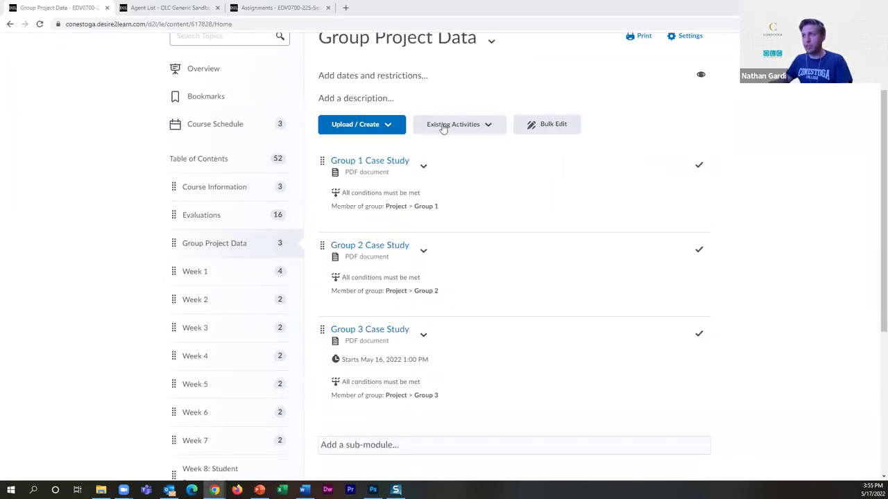
{"action": "scroll", "coordinate": [443, 128], "scroll_direction": "up", "scroll_amount": 1}
{"action": "left_click", "coordinate": [242, 90]}
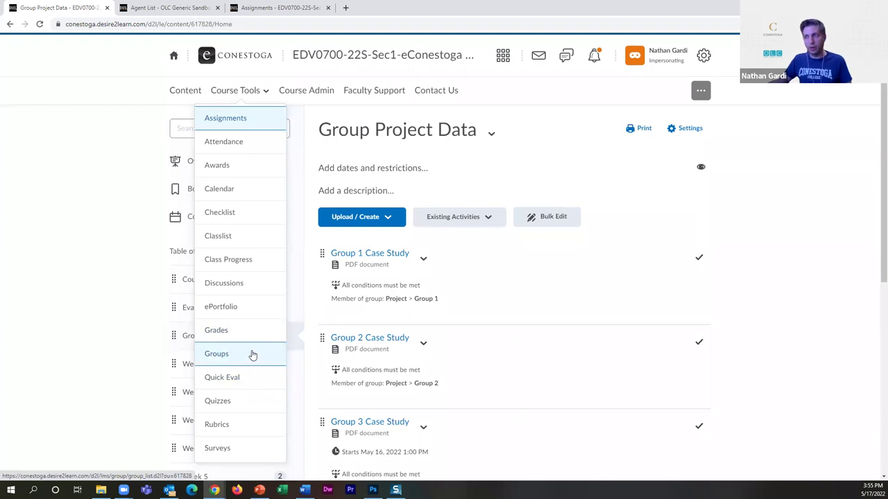
{"action": "left_click", "coordinate": [253, 355]}
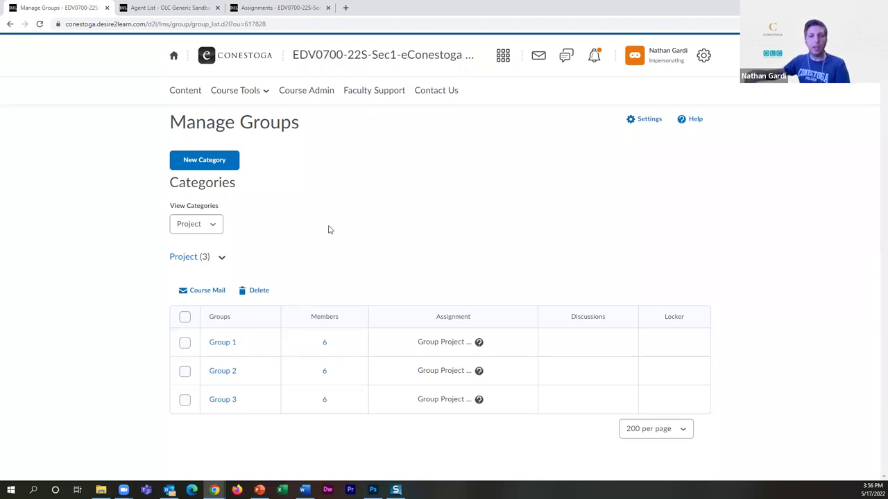
View the upcoming group presentation events on the course homepage and open the course calendar.
{"action": "left_click", "coordinate": [362, 62]}
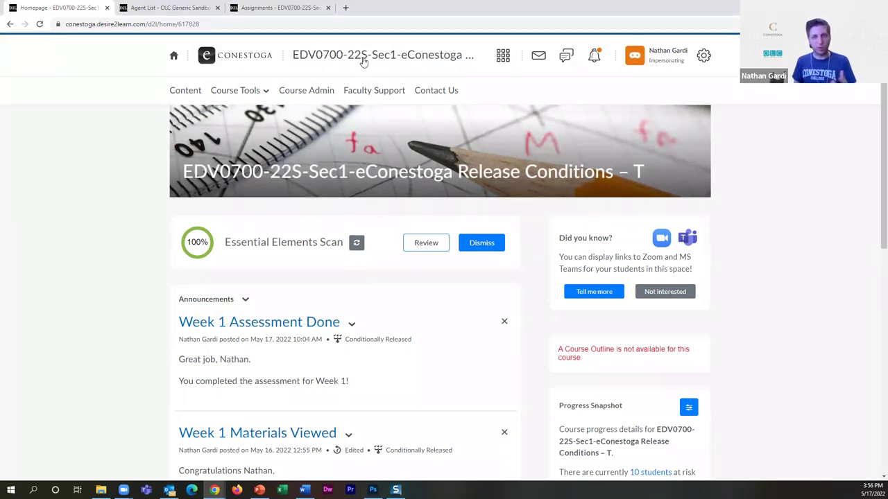
{"action": "scroll", "coordinate": [423, 118], "scroll_direction": "down", "scroll_amount": 7}
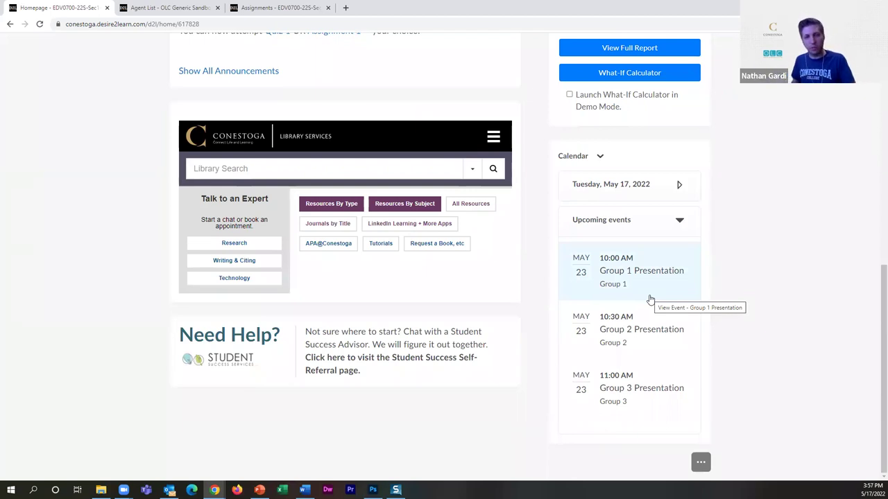
{"action": "left_click", "coordinate": [600, 157]}
{"action": "left_click", "coordinate": [624, 185]}
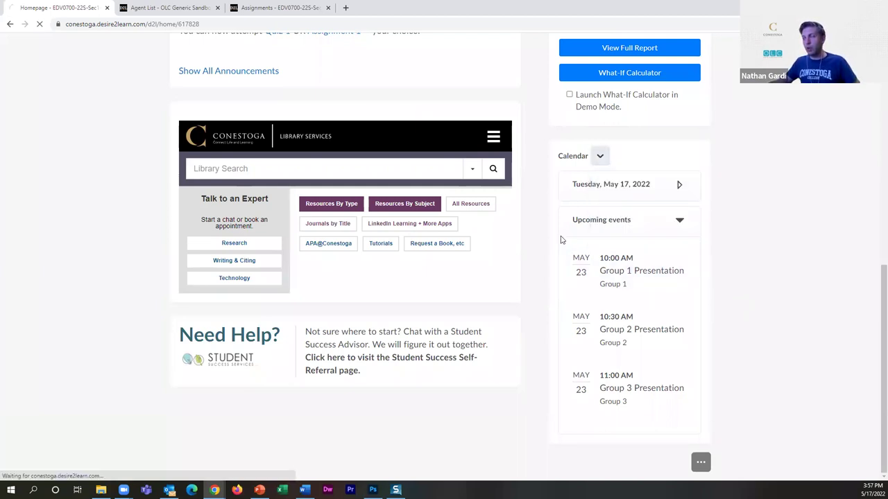
Start a new calendar event, examine the group options for its attendees, and cancel the event without creating it.
{"action": "left_click", "coordinate": [215, 205]}
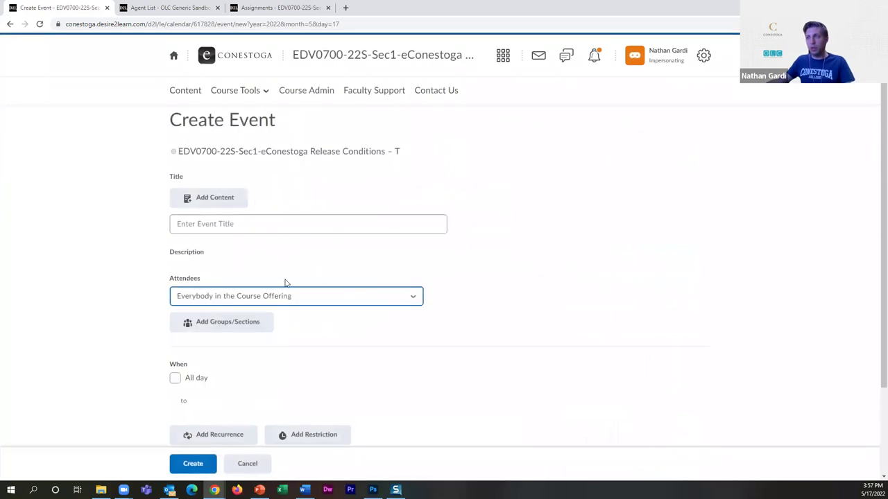
{"action": "scroll", "coordinate": [291, 300], "scroll_direction": "down", "scroll_amount": 3}
{"action": "scroll", "coordinate": [276, 302], "scroll_direction": "down", "scroll_amount": 1}
{"action": "left_click", "coordinate": [243, 236]}
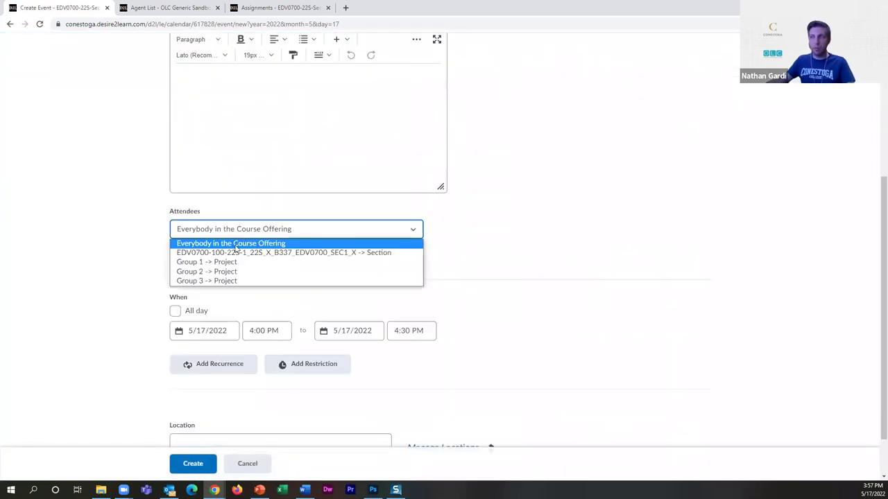
{"action": "left_click", "coordinate": [222, 210]}
{"action": "left_click_drag", "start_coordinate": [222, 210], "coordinate": [169, 212]}
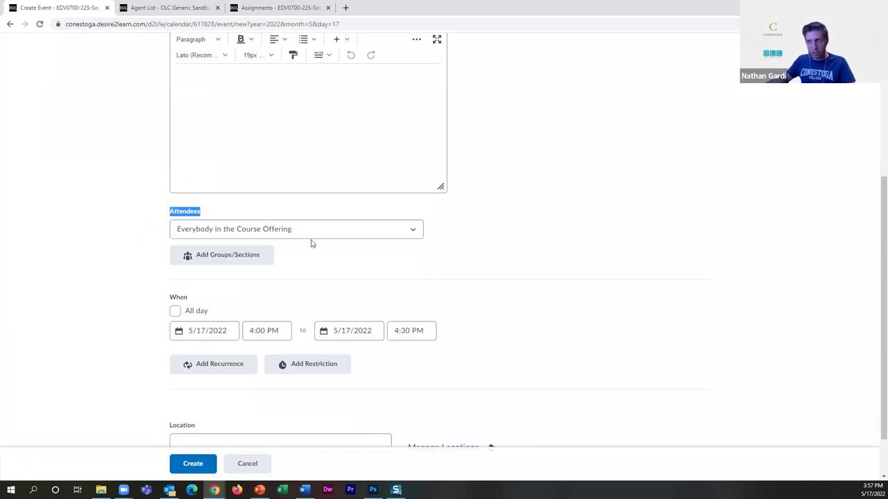
{"action": "left_click", "coordinate": [322, 265]}
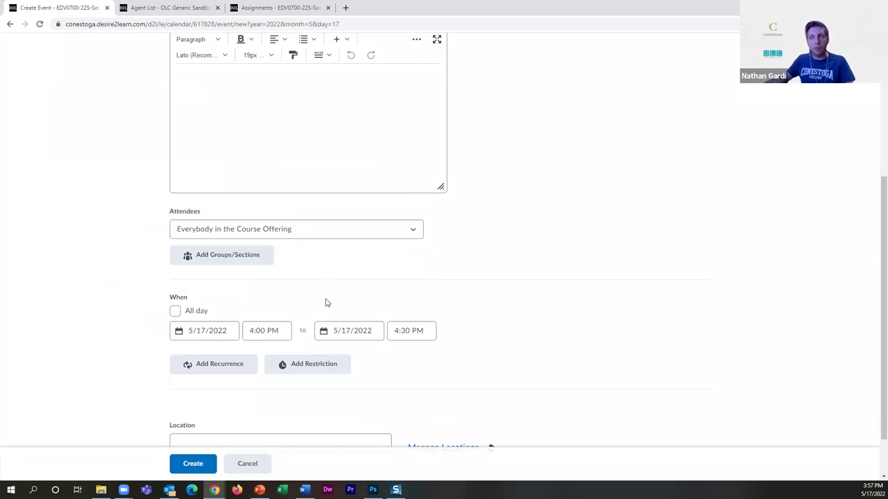
{"action": "left_click", "coordinate": [321, 362]}
{"action": "scroll", "coordinate": [315, 354], "scroll_direction": "up", "scroll_amount": 3}
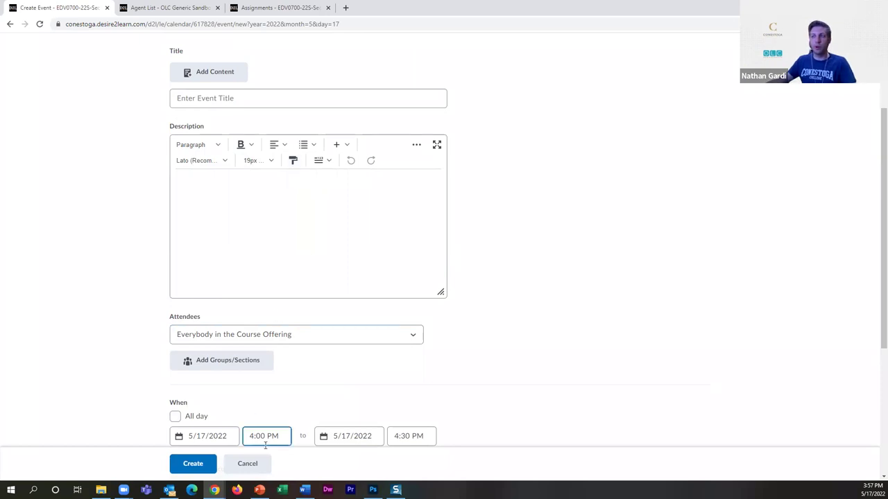
{"action": "left_click", "coordinate": [248, 466]}
{"action": "scroll", "coordinate": [272, 305], "scroll_direction": "up", "scroll_amount": 2}
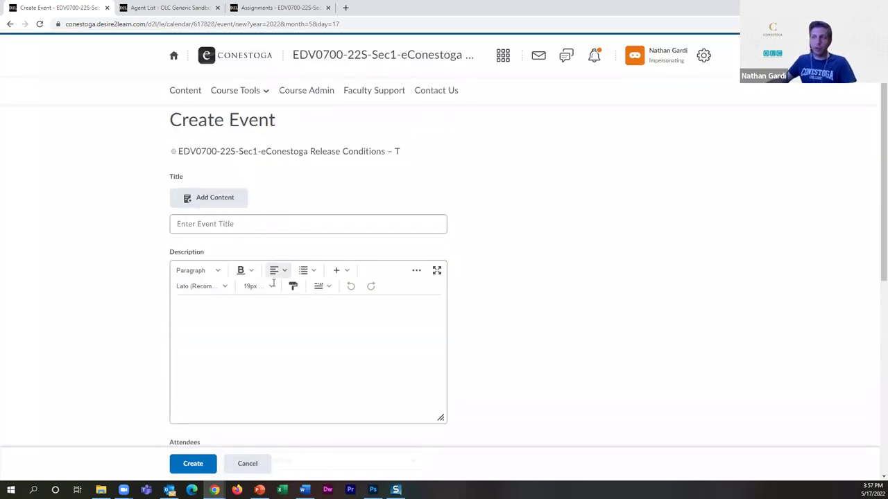
{"action": "left_click", "coordinate": [258, 464]}
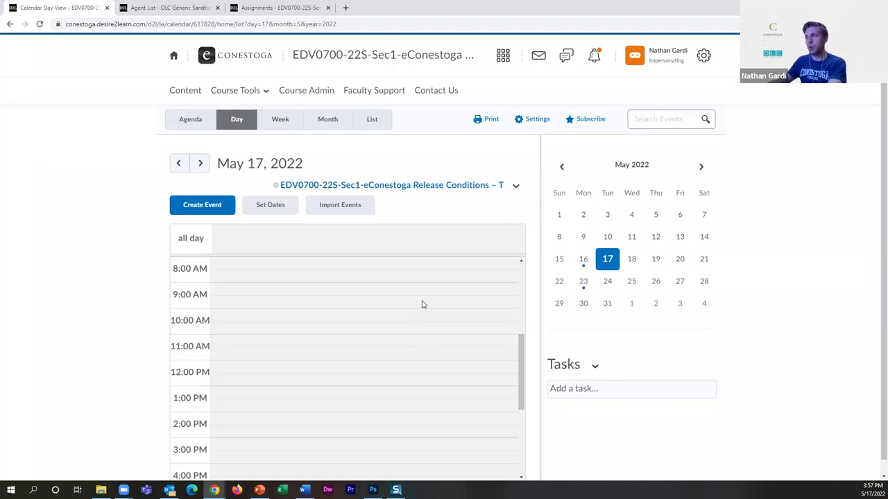
Switch to the OLC Generic Sandbox 07 course and open its content at the Week 1 module.
{"action": "scroll", "coordinate": [420, 303], "scroll_direction": "up", "scroll_amount": 2}
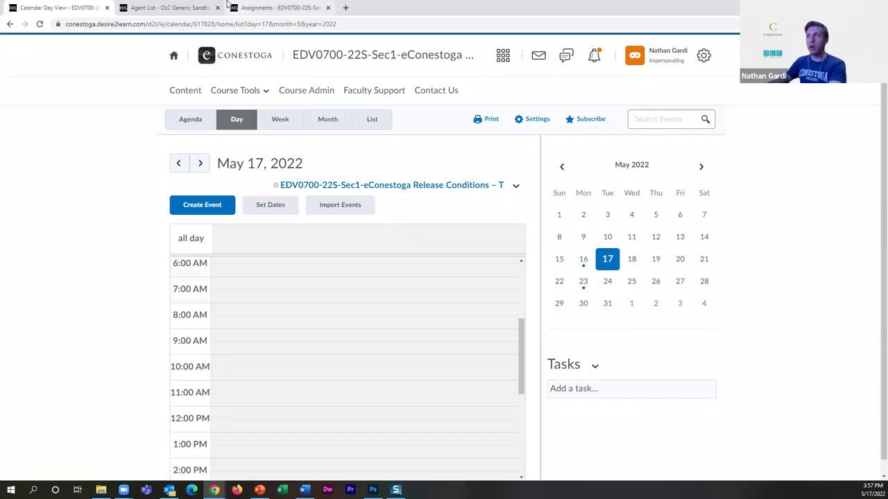
{"action": "left_click", "coordinate": [312, 4]}
{"action": "left_click", "coordinate": [219, 3]}
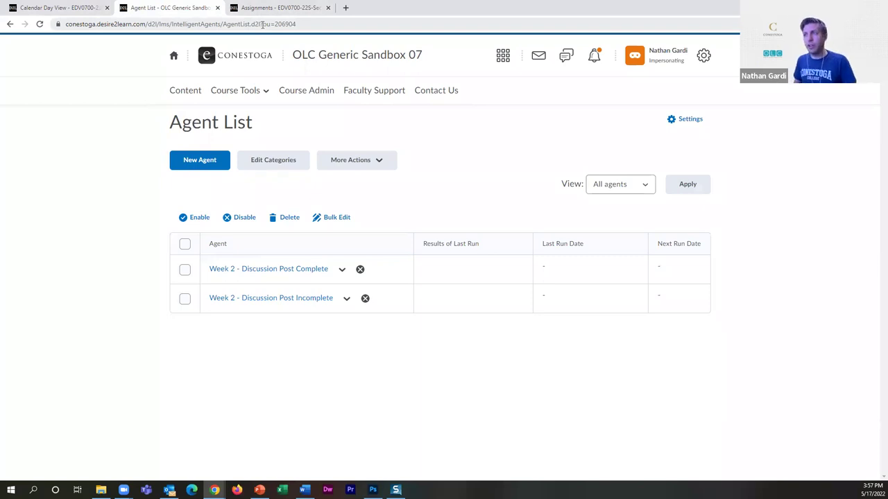
{"action": "left_click", "coordinate": [184, 93]}
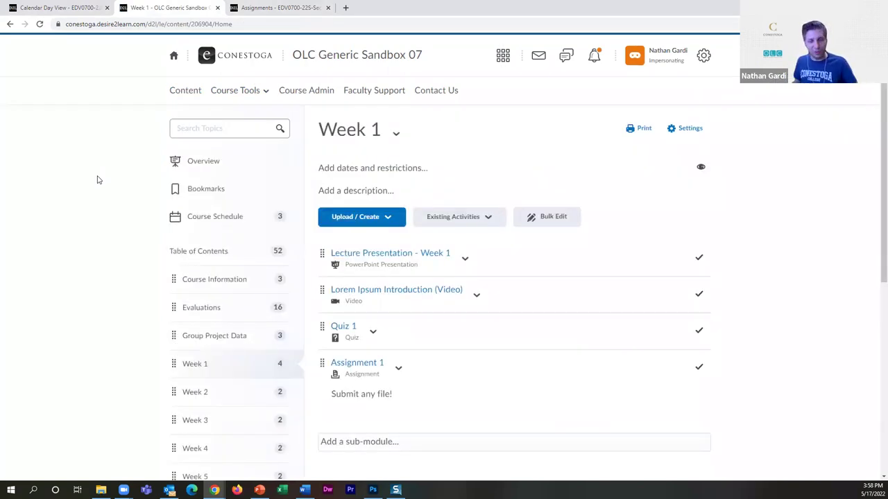
Open the dates and restrictions of the Week 1 module and browse the existing release conditions without attaching one.
{"action": "left_click", "coordinate": [219, 392]}
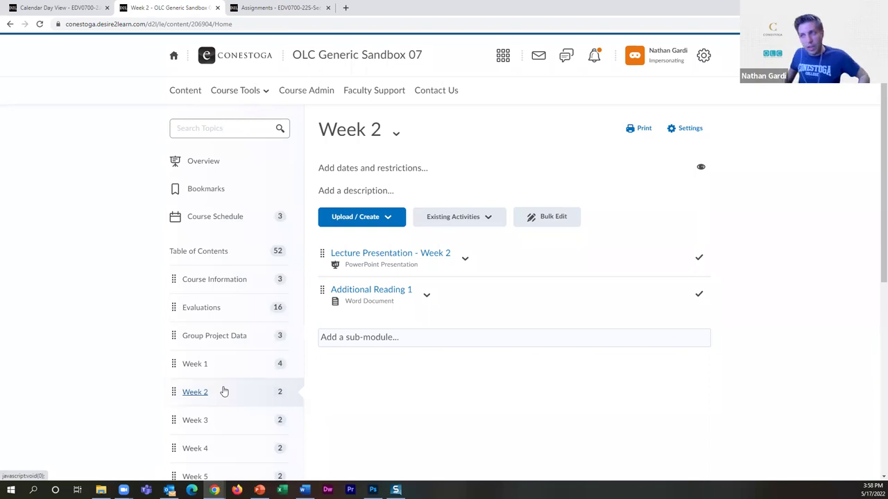
{"action": "left_click", "coordinate": [223, 365]}
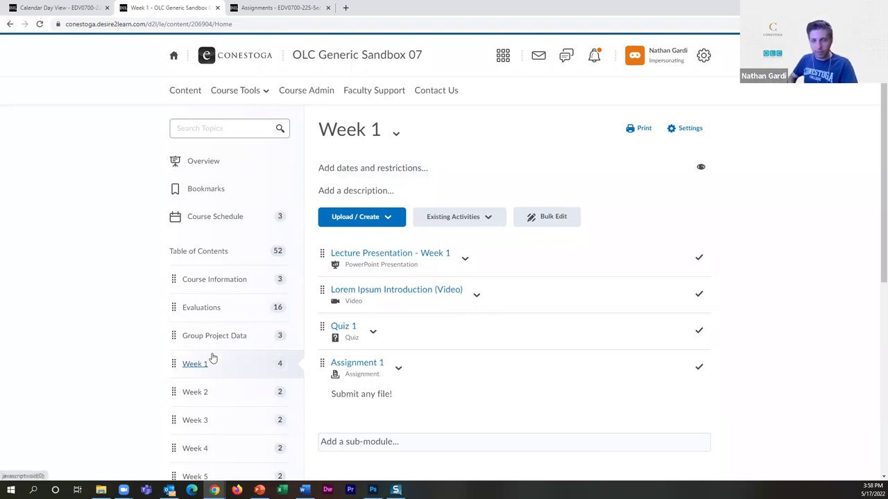
{"action": "left_click", "coordinate": [359, 169]}
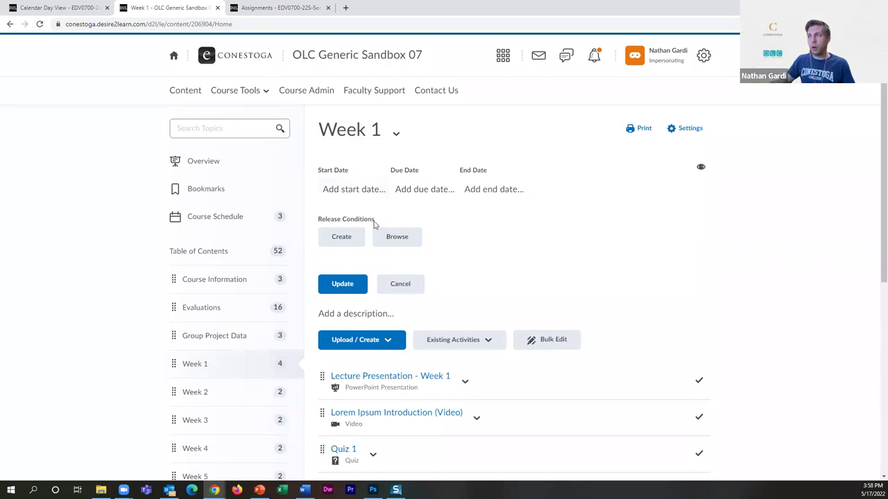
{"action": "triple_click", "coordinate": [318, 219]}
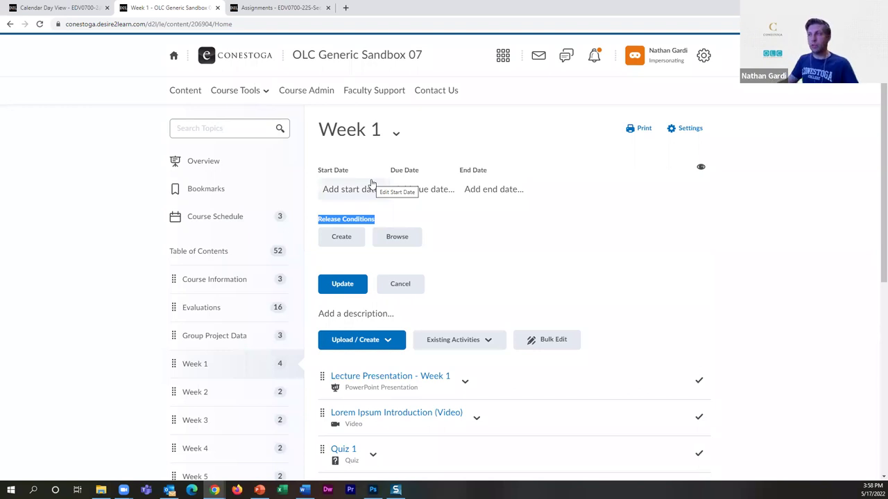
{"action": "left_click", "coordinate": [488, 237]}
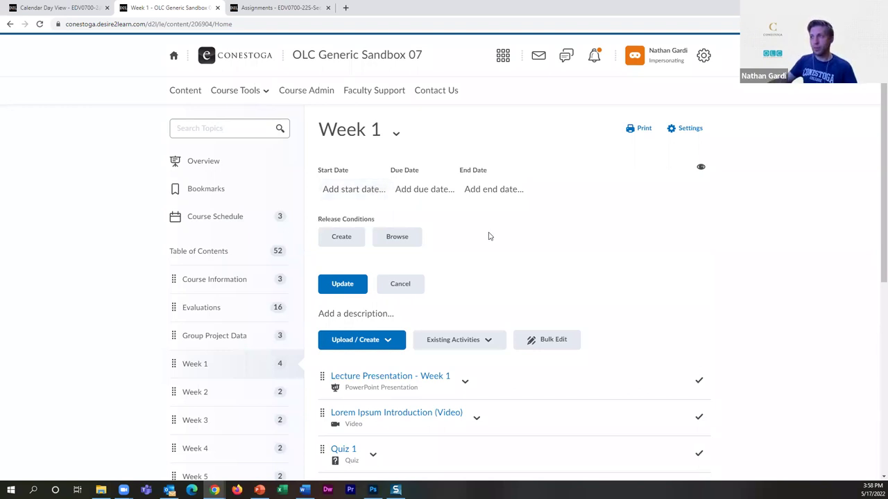
{"action": "left_click", "coordinate": [396, 241]}
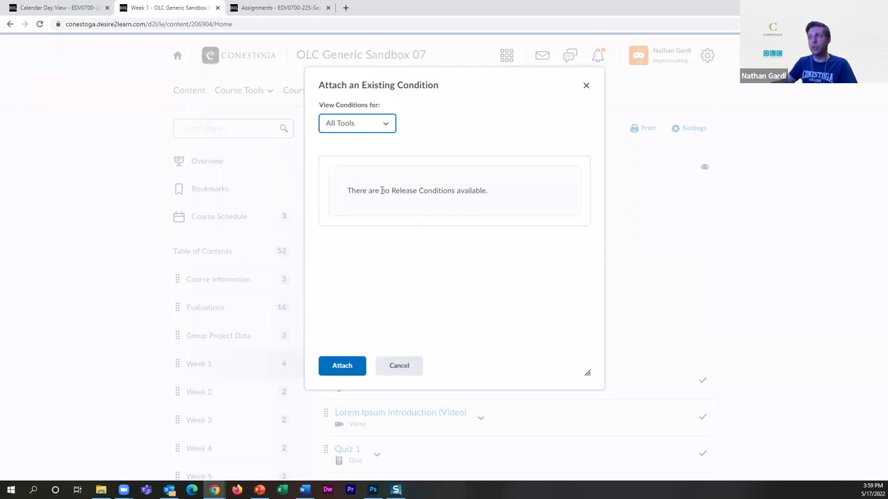
{"action": "left_click", "coordinate": [398, 366]}
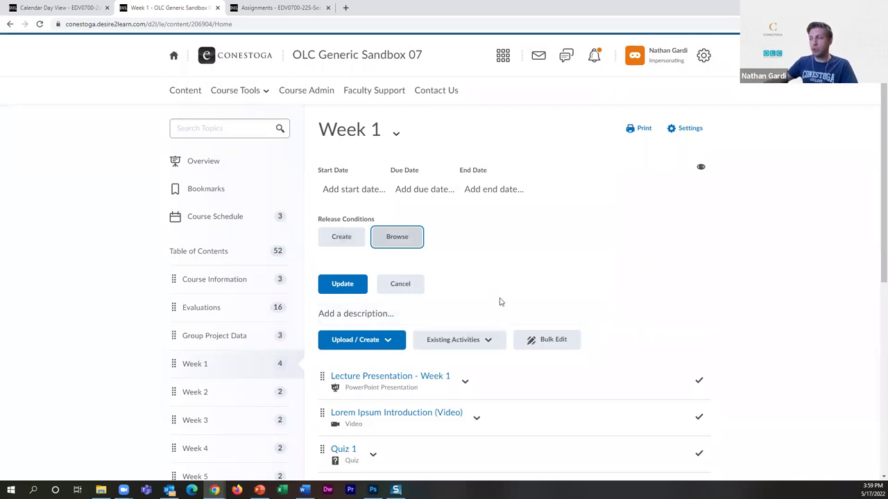
Start a new release condition for the Week 1 module and examine the condition types from Assignments through Surveys.
{"action": "left_click", "coordinate": [333, 242]}
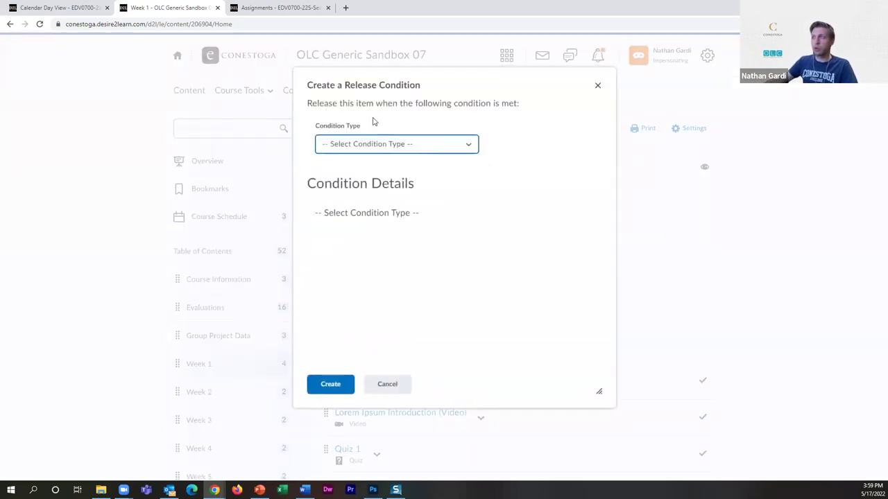
{"action": "left_click", "coordinate": [376, 144]}
{"action": "scroll", "coordinate": [471, 257], "scroll_direction": "down", "scroll_amount": 2}
{"action": "scroll", "coordinate": [472, 258], "scroll_direction": "down", "scroll_amount": 3}
{"action": "key", "text": "Down"}
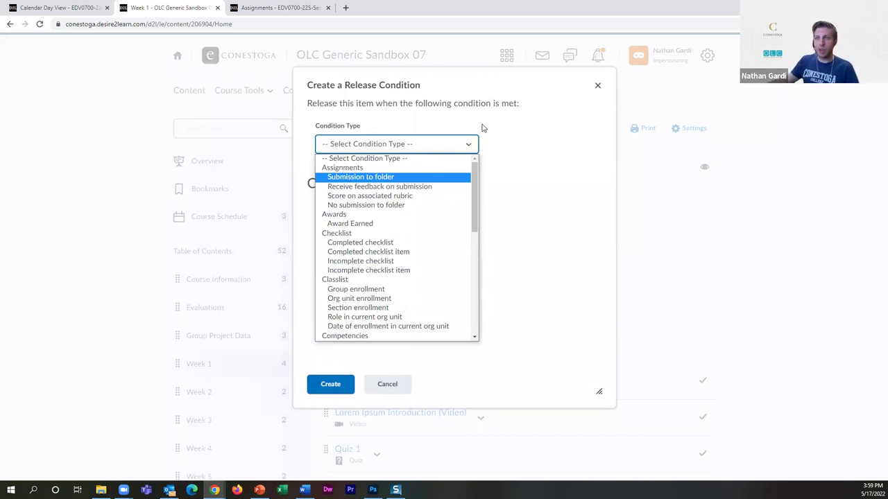
{"action": "scroll", "coordinate": [465, 229], "scroll_direction": "down", "scroll_amount": 5}
{"action": "left_click_drag", "start_coordinate": [470, 248], "coordinate": [475, 305]}
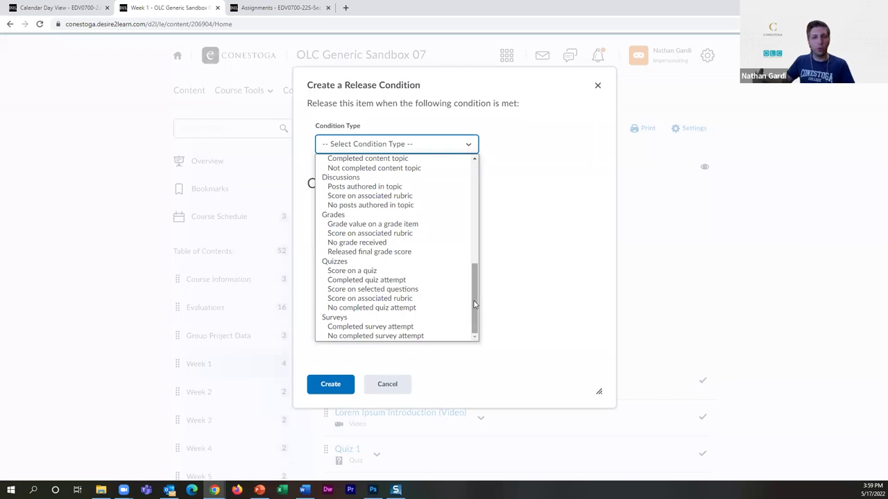
{"action": "left_click_drag", "start_coordinate": [475, 304], "coordinate": [475, 183]}
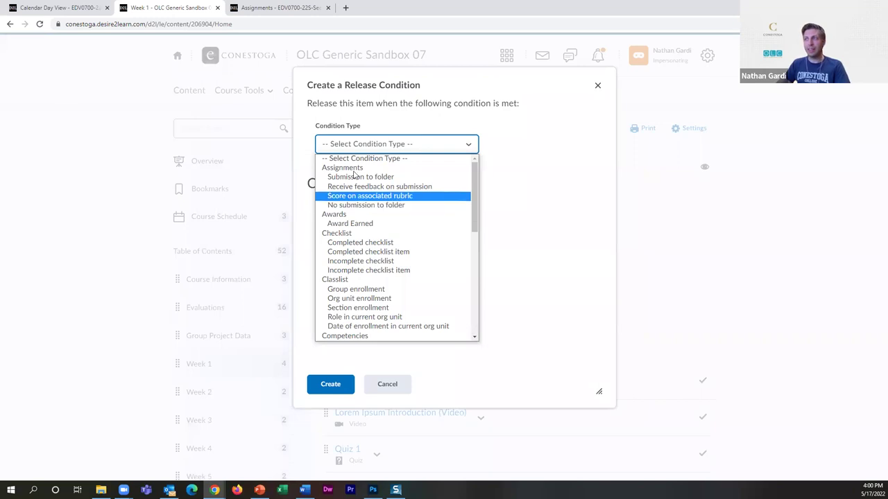
{"action": "scroll", "coordinate": [366, 257], "scroll_direction": "down", "scroll_amount": 3}
{"action": "scroll", "coordinate": [366, 257], "scroll_direction": "up", "scroll_amount": 3}
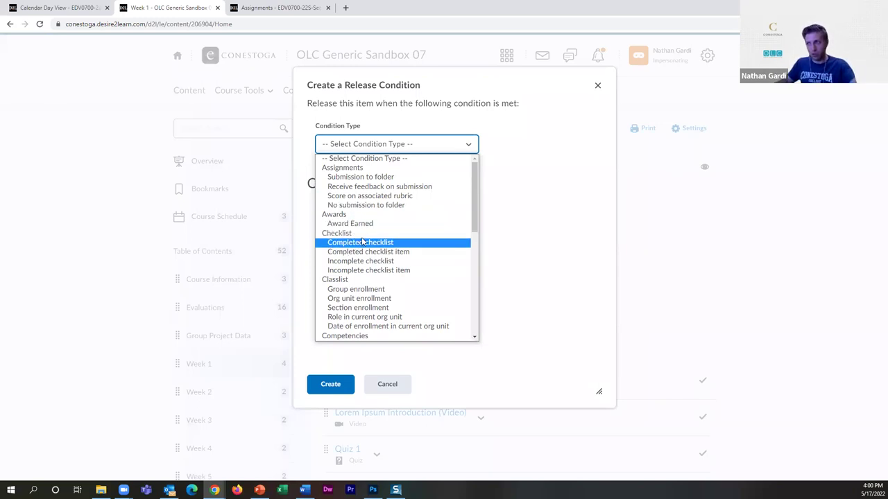
{"action": "left_click_drag", "start_coordinate": [475, 205], "coordinate": [477, 242]}
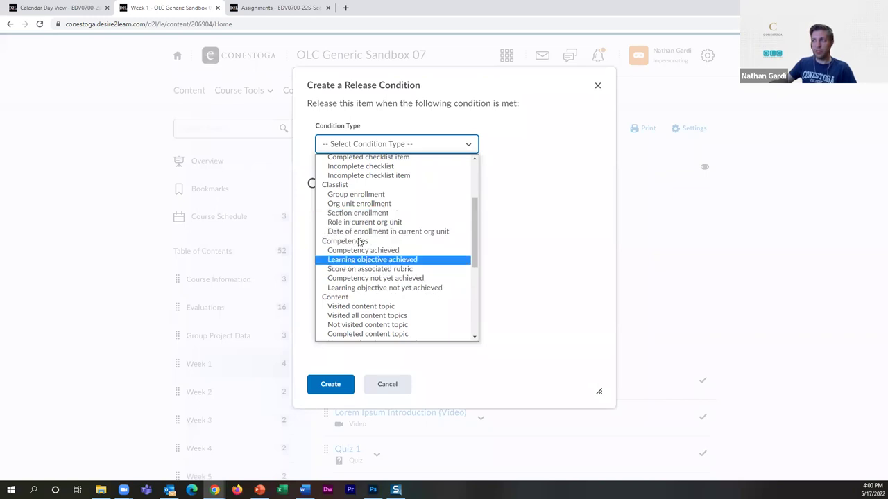
{"action": "left_click_drag", "start_coordinate": [476, 235], "coordinate": [475, 291]}
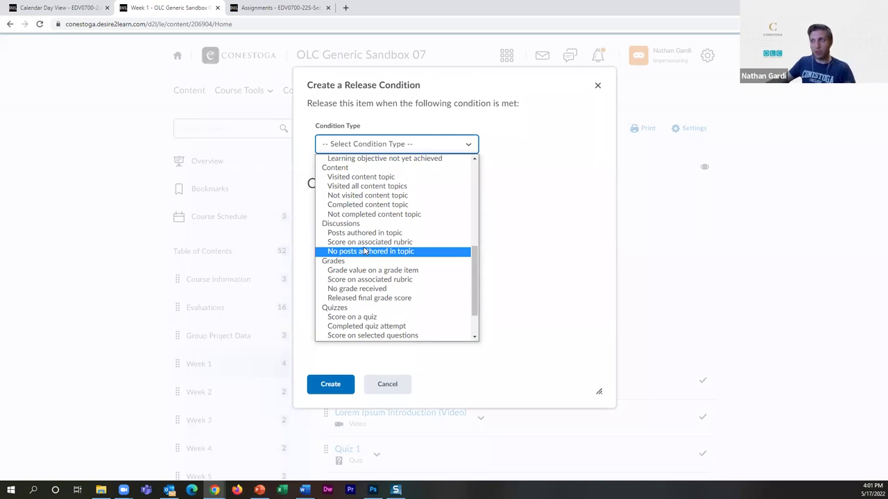
{"action": "scroll", "coordinate": [392, 271], "scroll_direction": "down", "scroll_amount": 2}
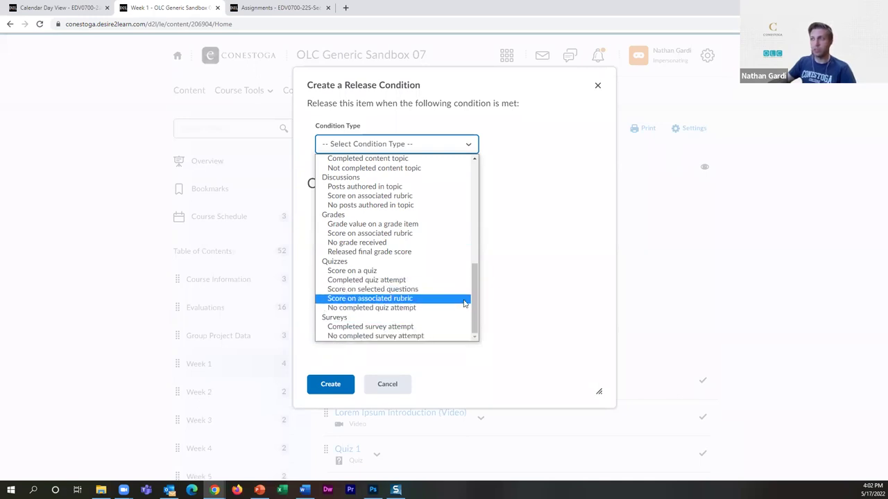
{"action": "left_click_drag", "start_coordinate": [473, 302], "coordinate": [471, 169]}
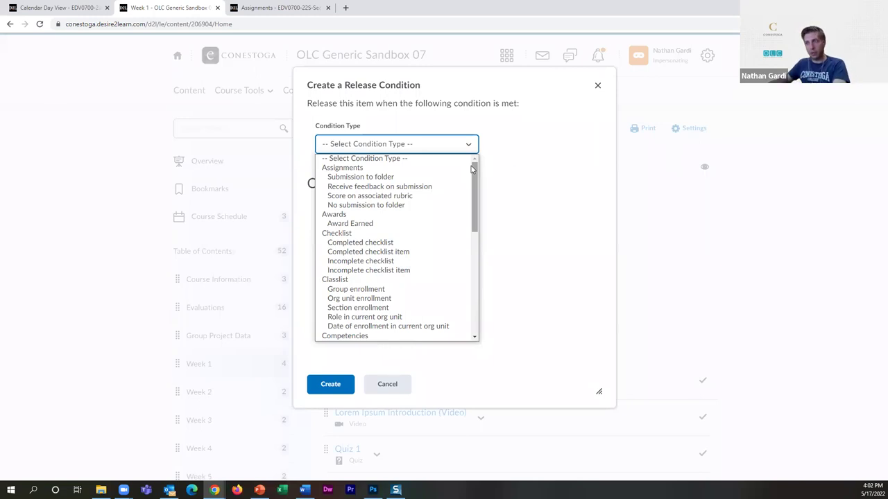
{"action": "left_click_drag", "start_coordinate": [473, 193], "coordinate": [459, 295]}
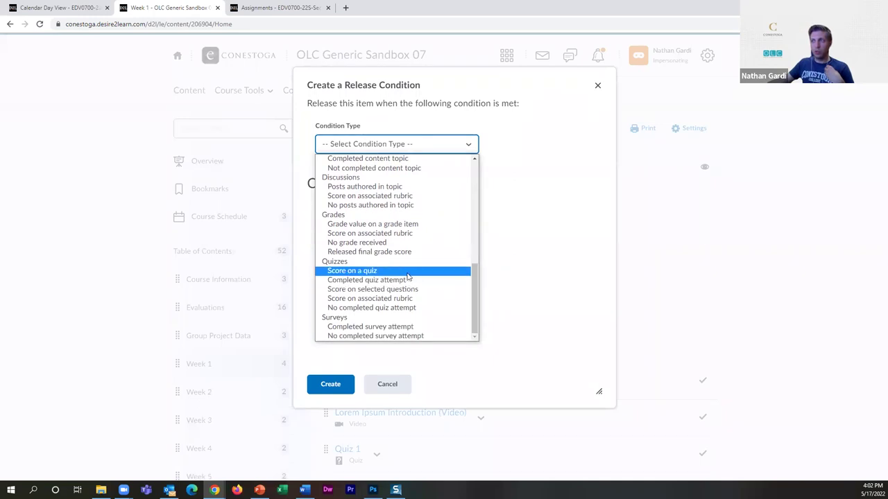
Set the release condition to a score on the Acknowledgement quiz equal to 100%.
{"action": "left_click", "coordinate": [345, 271]}
{"action": "left_click", "coordinate": [371, 237]}
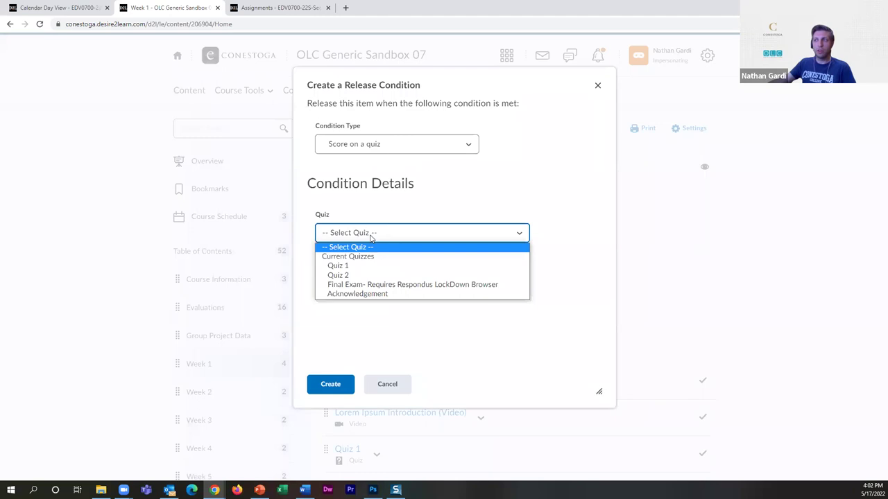
{"action": "left_click", "coordinate": [372, 172]}
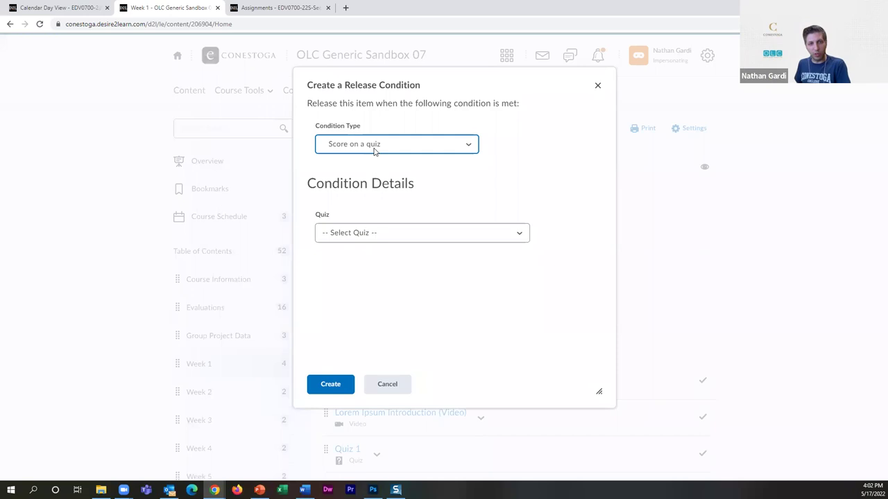
{"action": "left_click", "coordinate": [379, 232]}
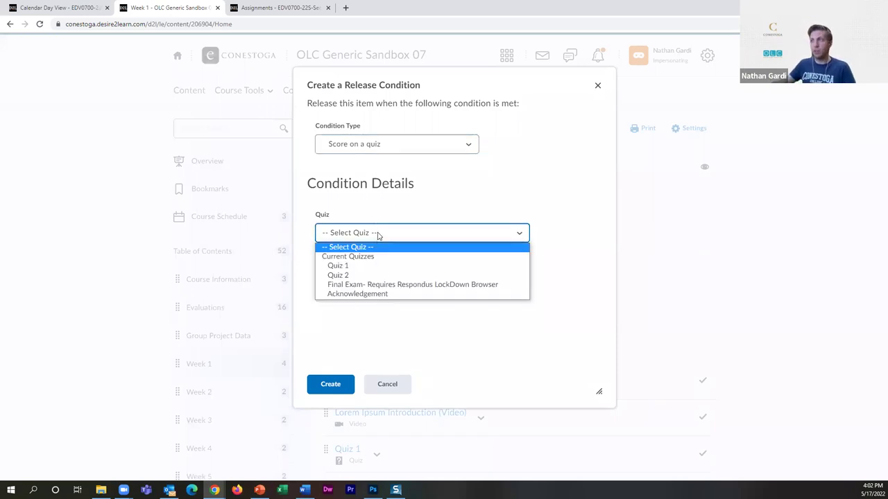
{"action": "left_click", "coordinate": [382, 294]}
{"action": "left_click", "coordinate": [352, 282]}
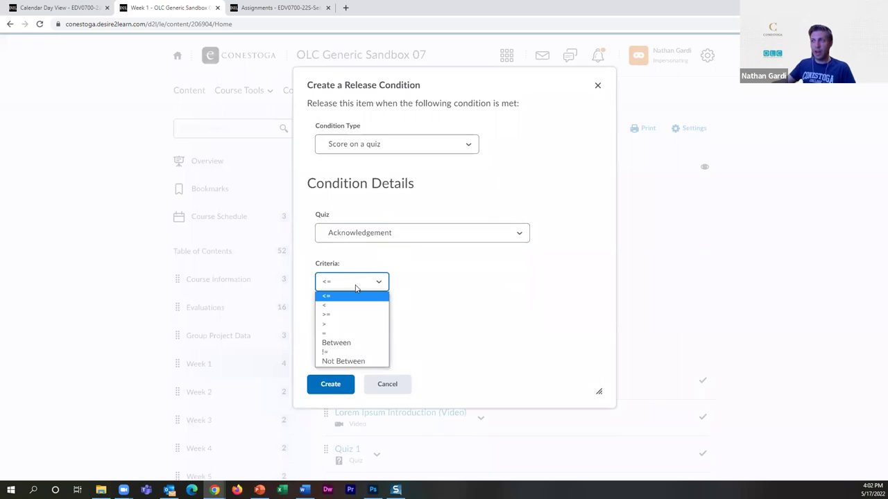
{"action": "left_click", "coordinate": [366, 334]}
{"action": "left_click", "coordinate": [344, 329]}
{"action": "type", "text": "21"}
{"action": "type", "text": "00"}
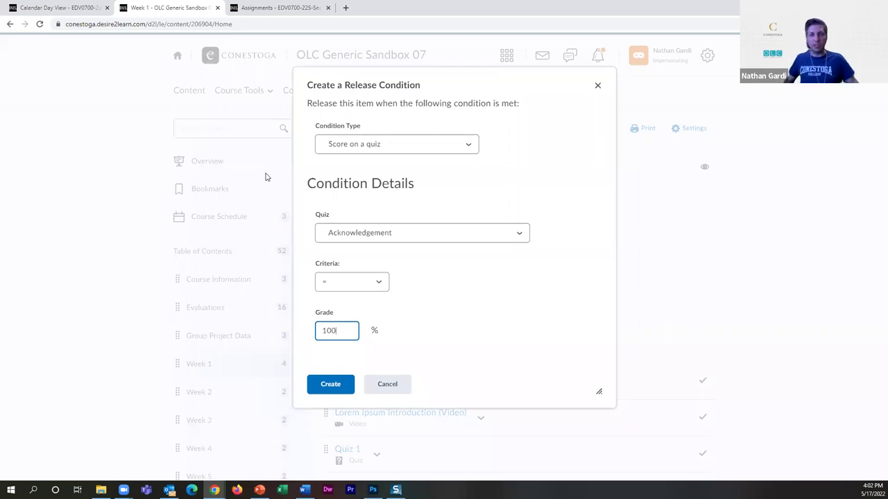
Review the other comparison criteria, keep the equals criterion, create the condition and update the Week 1 module with it.
{"action": "left_click", "coordinate": [326, 281]}
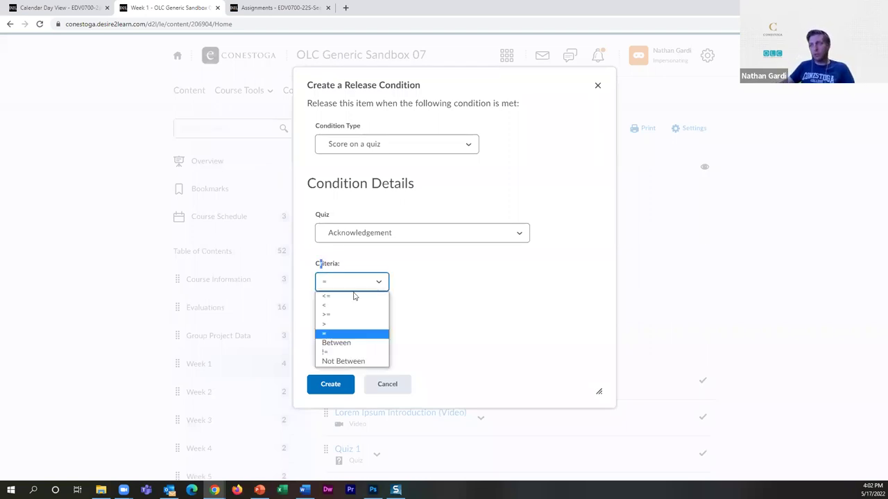
{"action": "left_click", "coordinate": [431, 331]}
{"action": "left_click", "coordinate": [351, 282]}
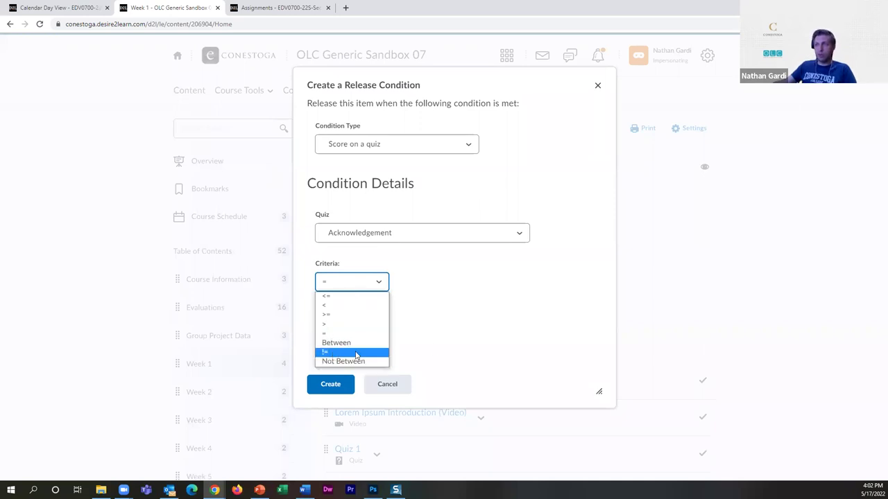
{"action": "left_click", "coordinate": [482, 334]}
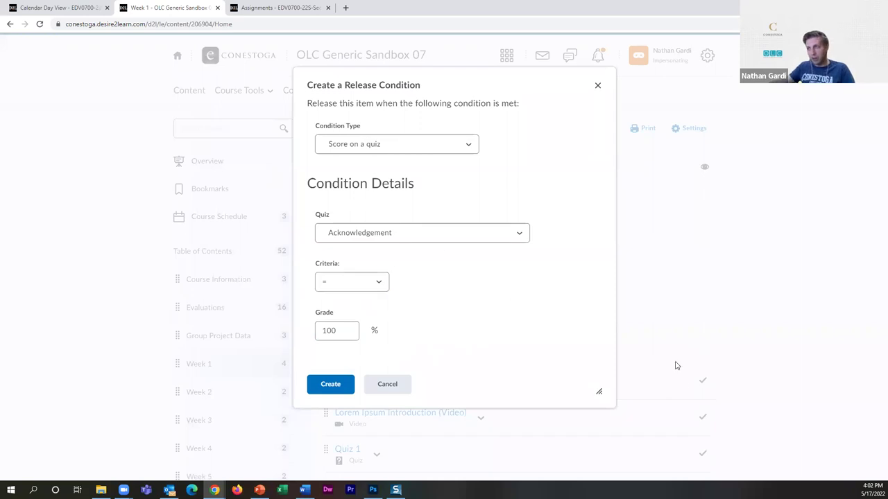
{"action": "left_click", "coordinate": [333, 389]}
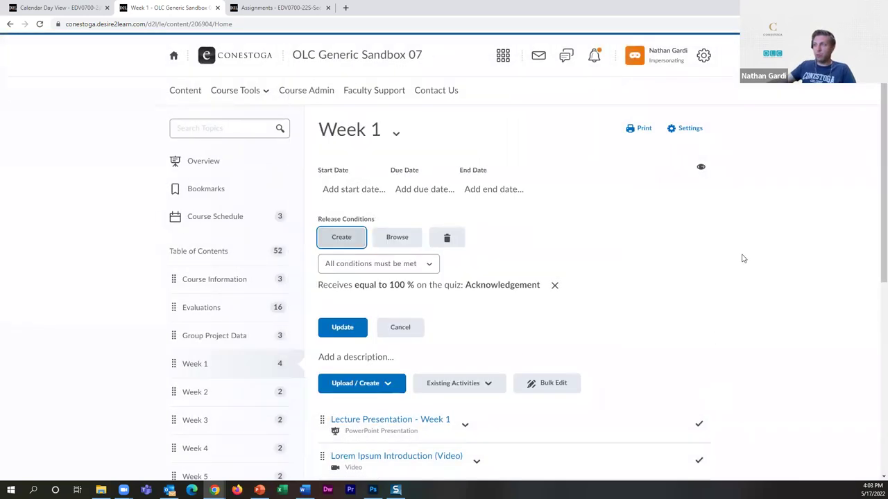
{"action": "left_click", "coordinate": [334, 325]}
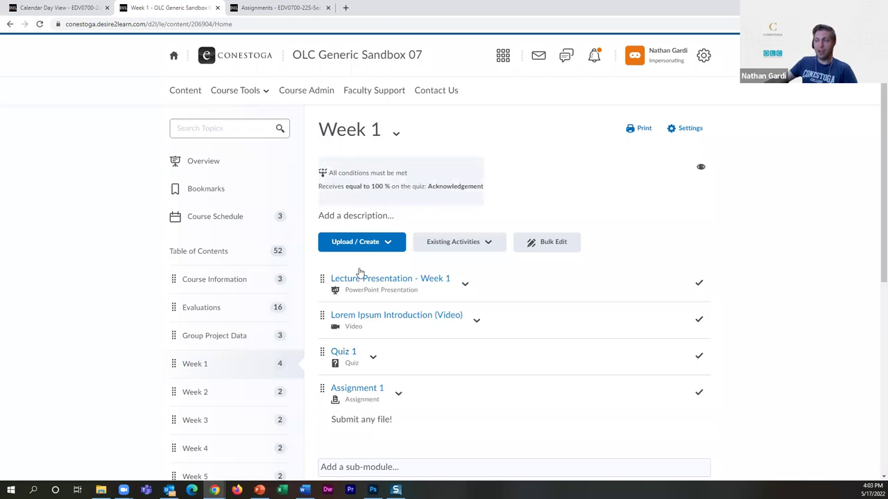
Open Quiz 1 for editing from the course quizzes and view the release condition options in its restrictions.
{"action": "left_click", "coordinate": [235, 90]}
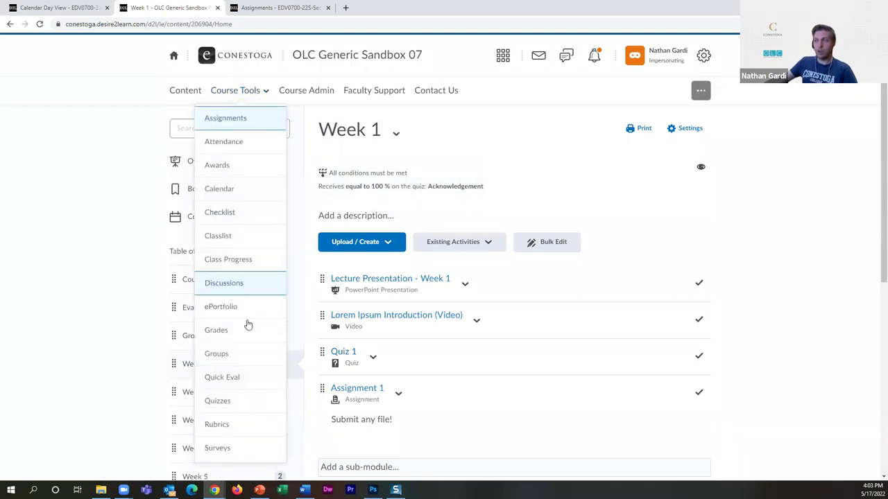
{"action": "left_click", "coordinate": [251, 398]}
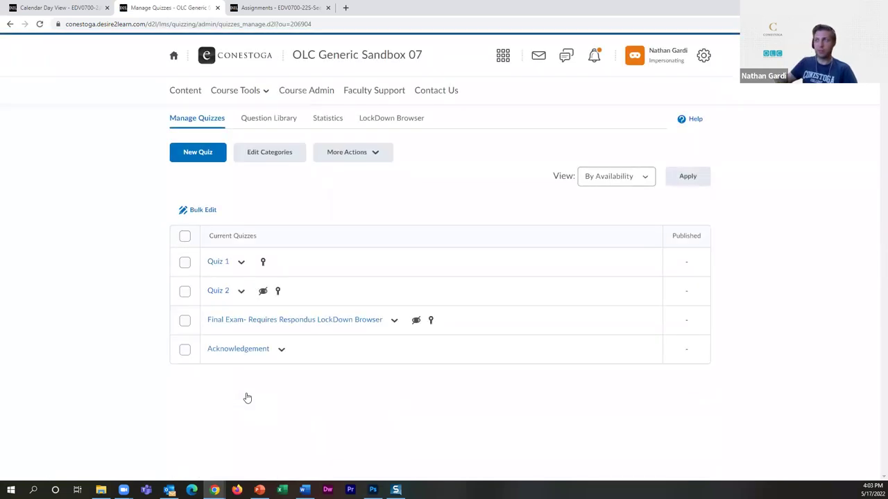
{"action": "left_click", "coordinate": [241, 262]}
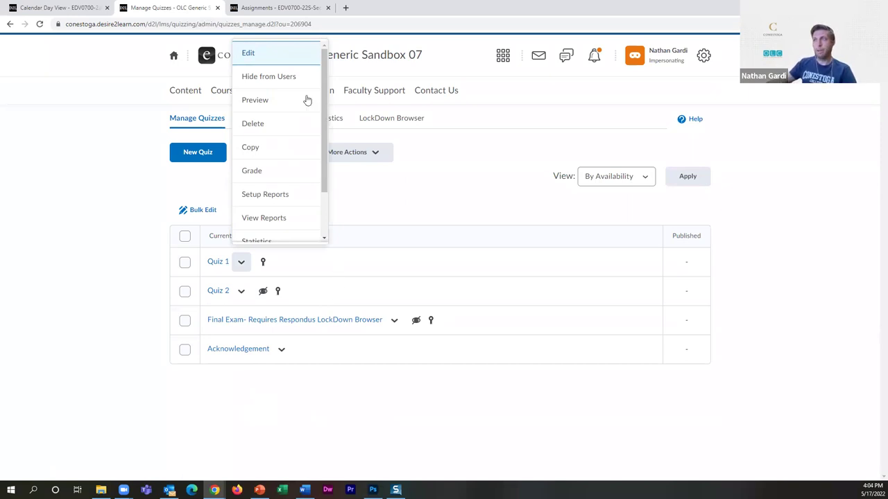
{"action": "left_click", "coordinate": [260, 56]}
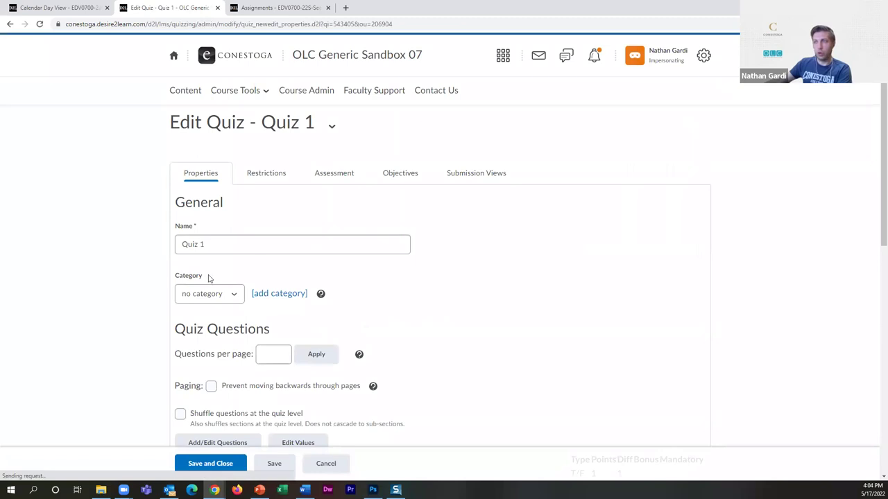
{"action": "left_click", "coordinate": [263, 177]}
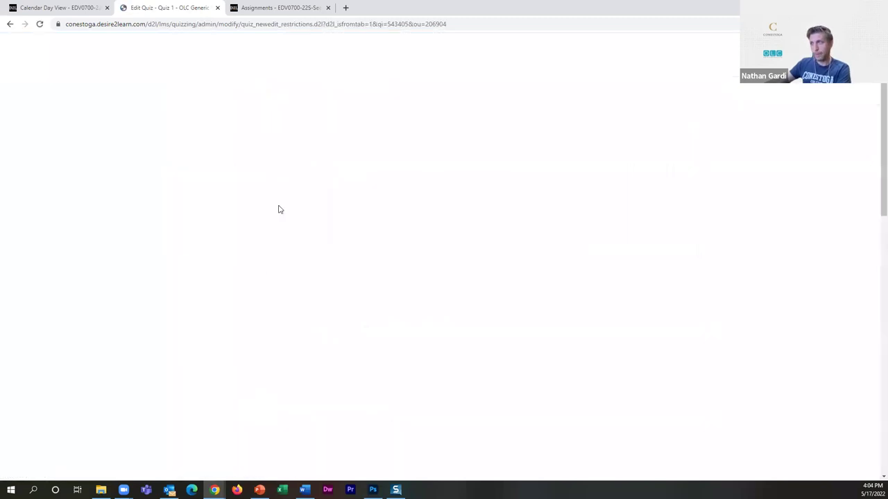
{"action": "scroll", "coordinate": [370, 242], "scroll_direction": "down", "scroll_amount": 3}
{"action": "scroll", "coordinate": [296, 236], "scroll_direction": "up", "scroll_amount": 3}
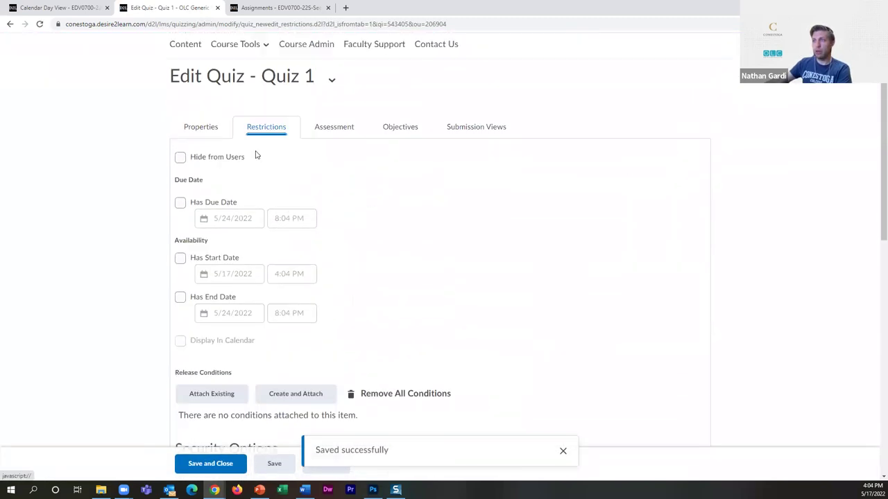
{"action": "scroll", "coordinate": [258, 178], "scroll_direction": "down", "scroll_amount": 1}
{"action": "scroll", "coordinate": [272, 103], "scroll_direction": "up", "scroll_amount": 1}
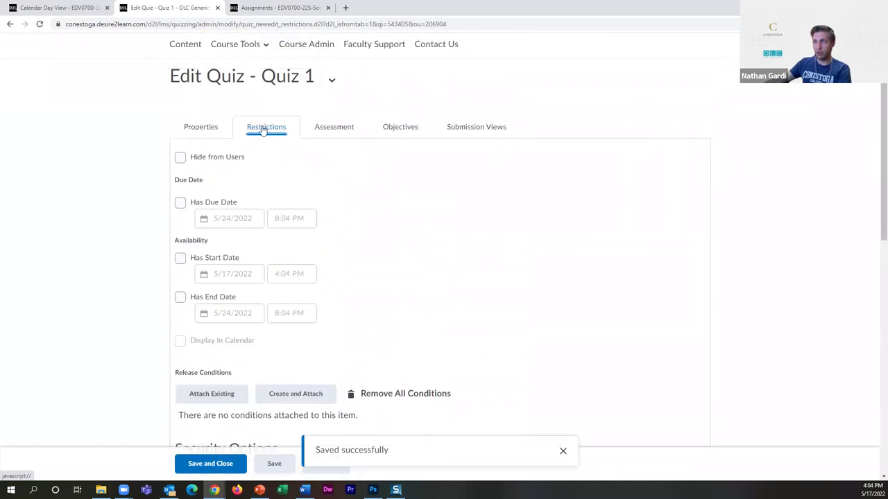
{"action": "scroll", "coordinate": [270, 138], "scroll_direction": "down", "scroll_amount": 2}
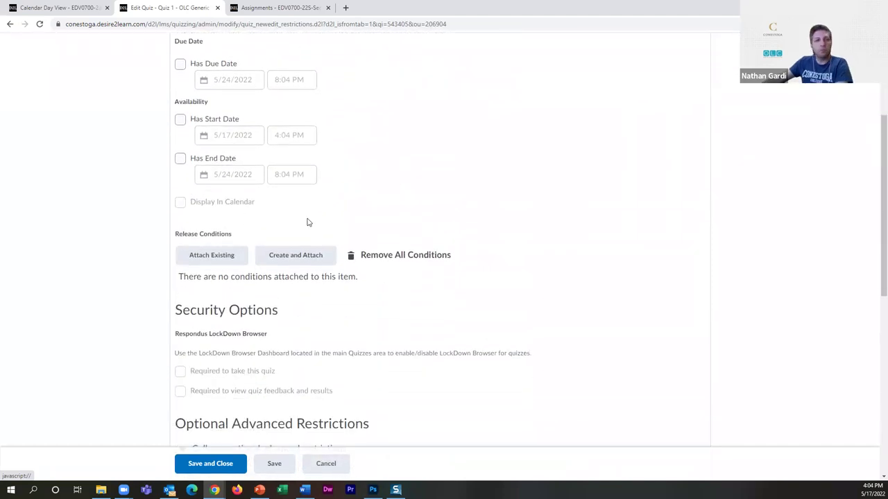
Examine Quiz 1's restrictions, from the availability dates through release conditions and security options to the timing settings.
{"action": "scroll", "coordinate": [309, 222], "scroll_direction": "up", "scroll_amount": 1}
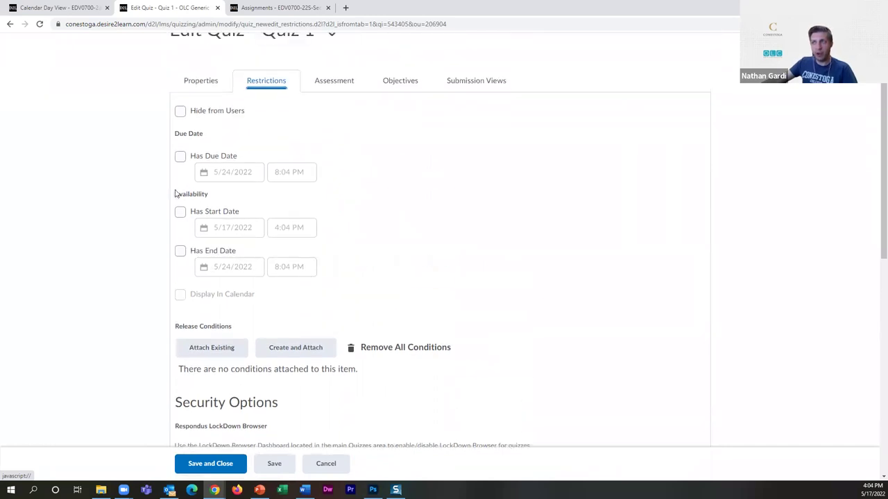
{"action": "scroll", "coordinate": [208, 194], "scroll_direction": "down", "scroll_amount": 4}
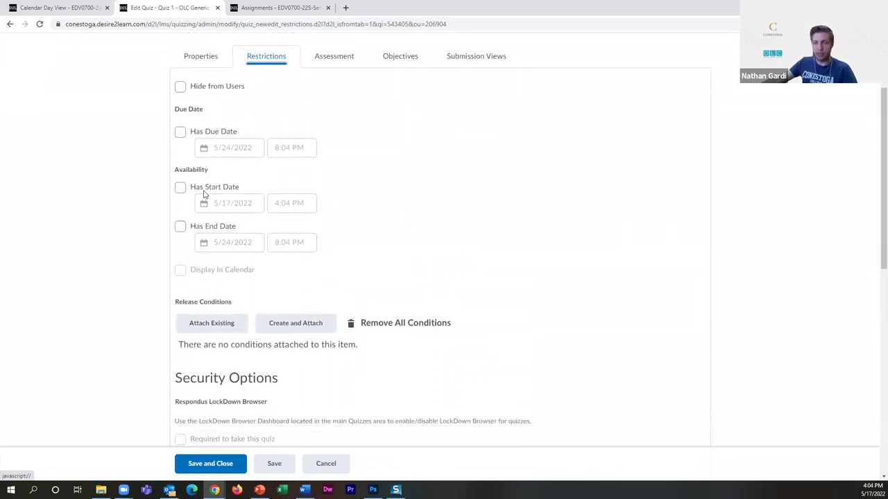
{"action": "scroll", "coordinate": [243, 243], "scroll_direction": "down", "scroll_amount": 1}
{"action": "scroll", "coordinate": [258, 273], "scroll_direction": "down", "scroll_amount": 3}
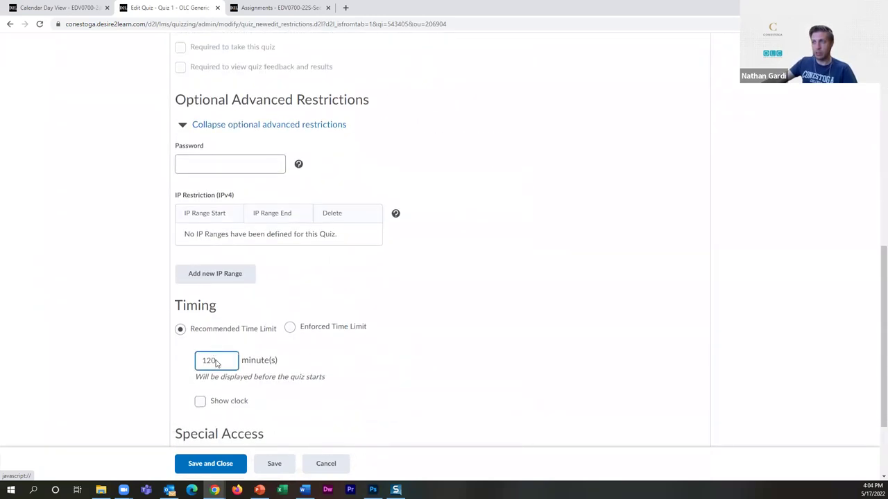
{"action": "scroll", "coordinate": [305, 257], "scroll_direction": "up", "scroll_amount": 7}
{"action": "scroll", "coordinate": [208, 270], "scroll_direction": "down", "scroll_amount": 1}
{"action": "left_click_drag", "start_coordinate": [173, 279], "coordinate": [457, 321]}
{"action": "left_click", "coordinate": [457, 321]}
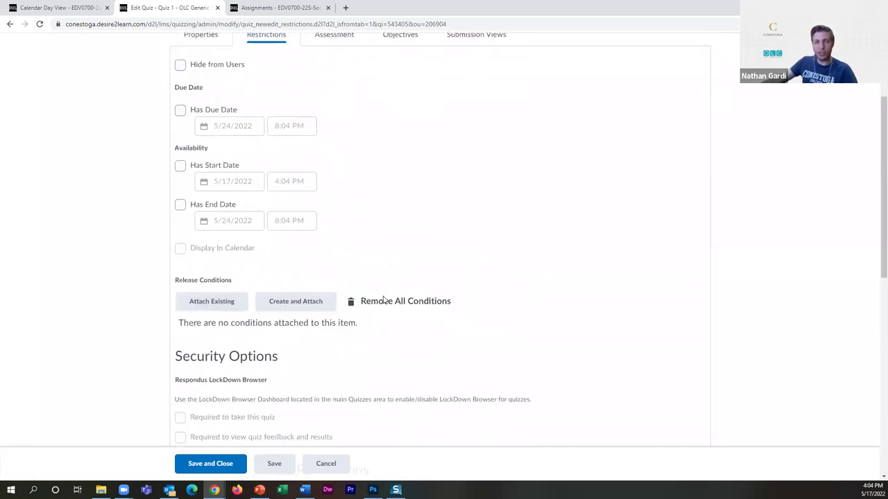
{"action": "left_click_drag", "start_coordinate": [176, 280], "coordinate": [237, 280]}
{"action": "left_click", "coordinate": [240, 281]}
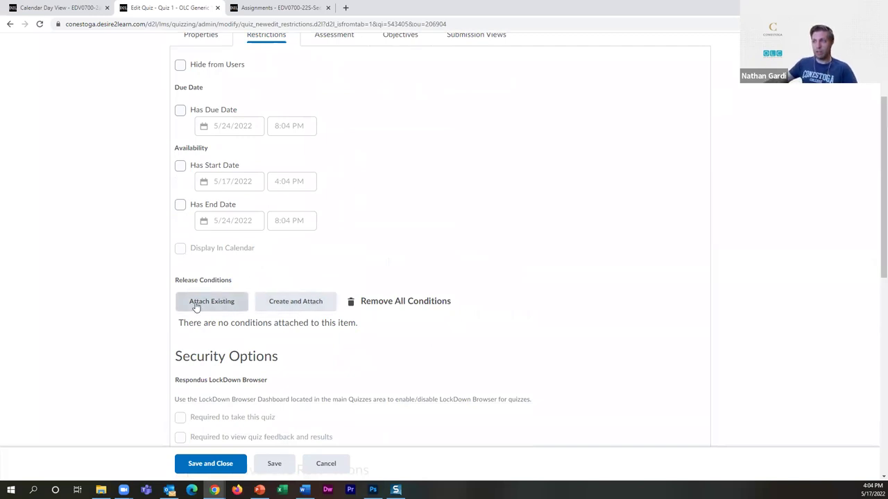
Create and attach a release condition to Quiz 1 requiring a visit to the content topic Lecture Presentation - Week 1.
{"action": "left_click", "coordinate": [295, 302]}
{"action": "left_click", "coordinate": [377, 146]}
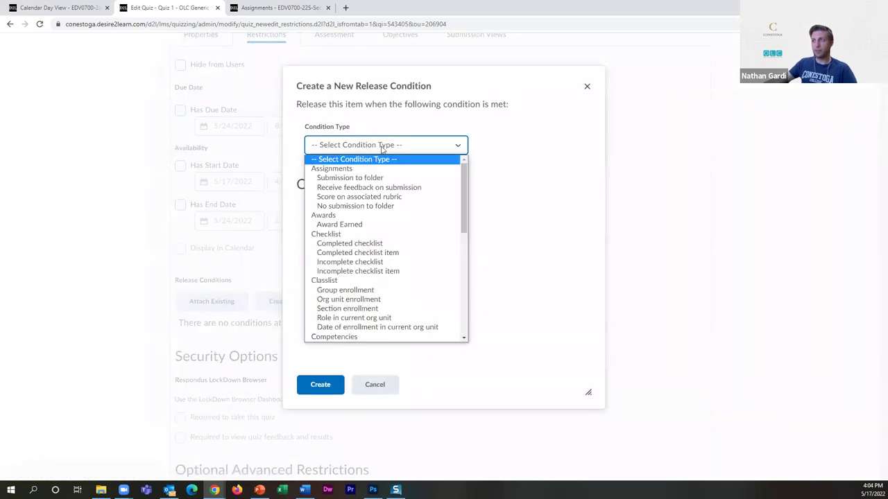
{"action": "left_click_drag", "start_coordinate": [471, 194], "coordinate": [472, 262]}
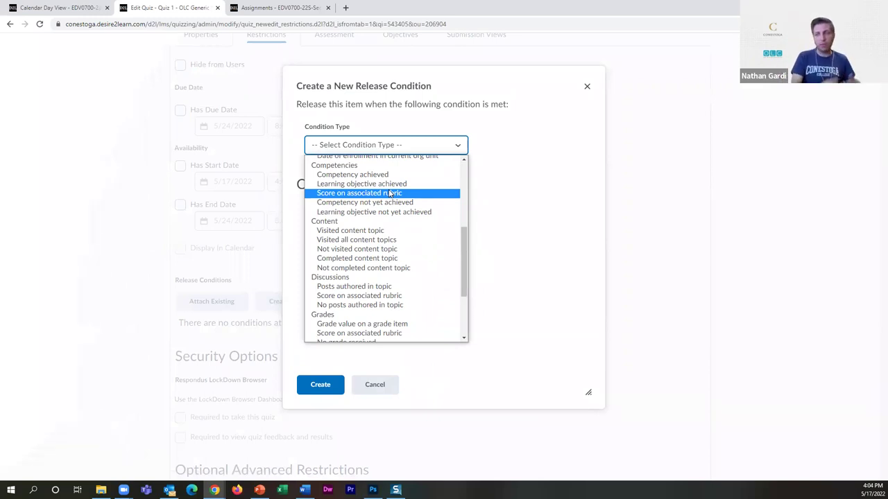
{"action": "left_click", "coordinate": [349, 232]}
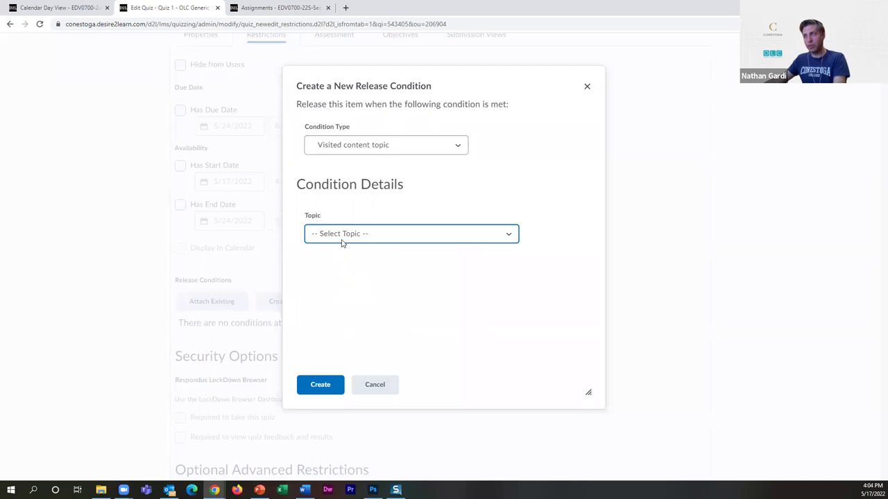
{"action": "left_click", "coordinate": [341, 239]}
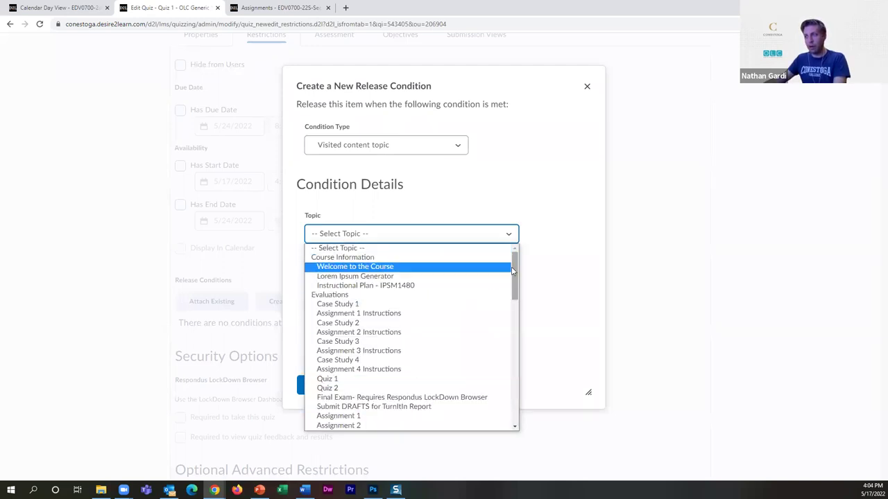
{"action": "scroll", "coordinate": [511, 270], "scroll_direction": "down", "scroll_amount": 6}
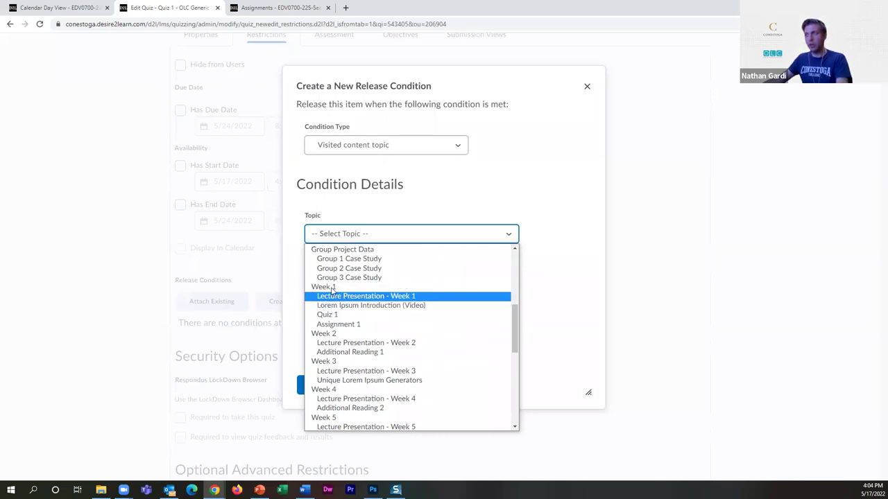
{"action": "left_click", "coordinate": [339, 297]}
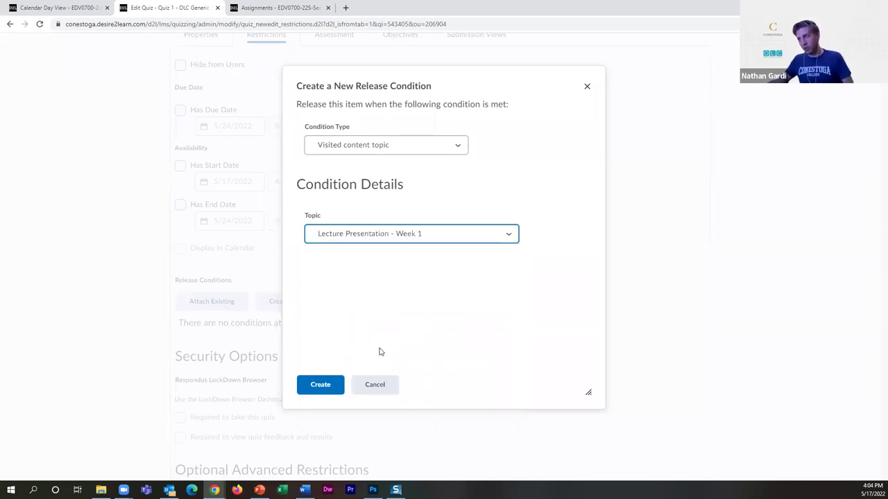
{"action": "left_click", "coordinate": [339, 385]}
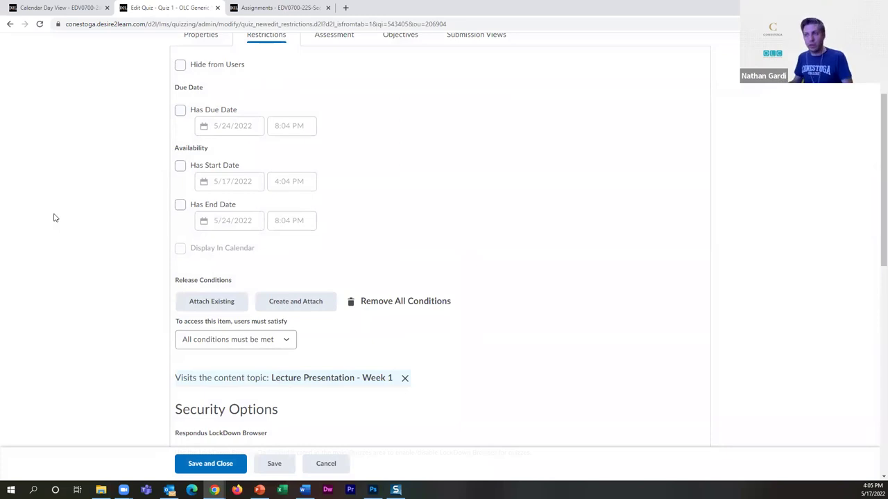
Attach a second new release condition to Quiz 1 requiring a visit to the content topic Lorem Ipsum Introduction (Video).
{"action": "scroll", "coordinate": [53, 218], "scroll_direction": "down", "scroll_amount": 2}
{"action": "left_click_drag", "start_coordinate": [174, 292], "coordinate": [392, 289]}
{"action": "left_click", "coordinate": [391, 289]}
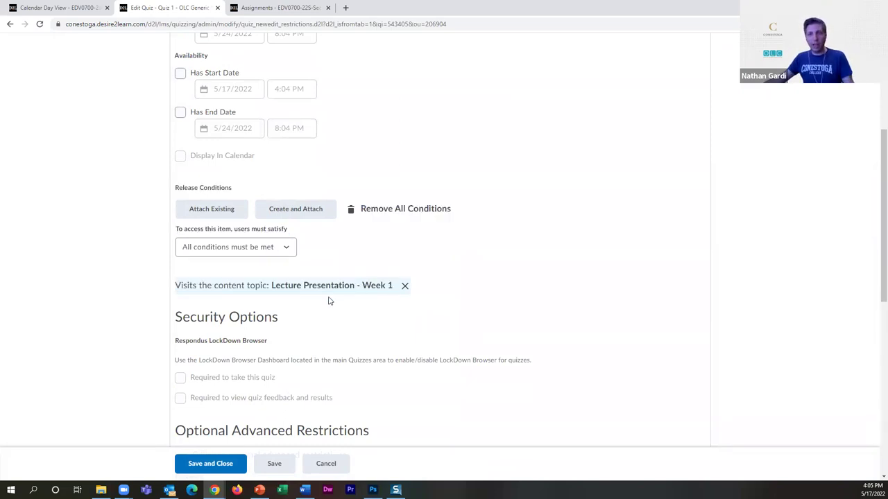
{"action": "left_click", "coordinate": [296, 209]}
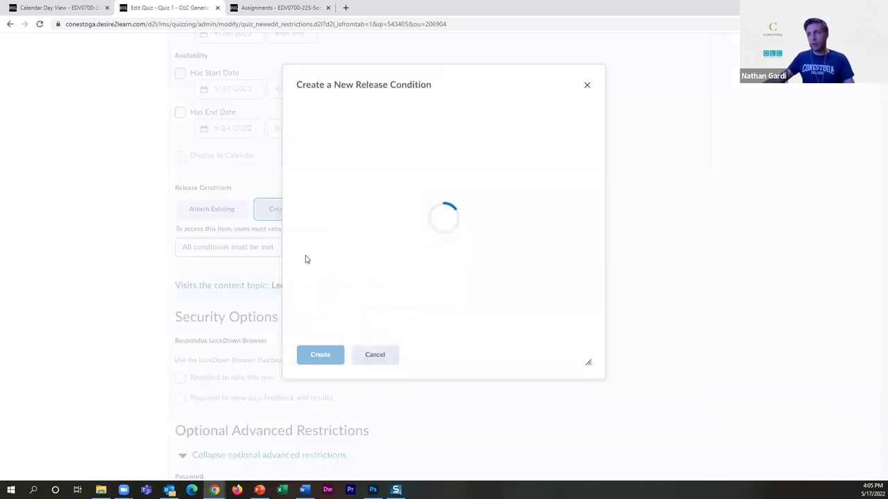
{"action": "left_click", "coordinate": [368, 146]}
{"action": "scroll", "coordinate": [402, 208], "scroll_direction": "down", "scroll_amount": 5}
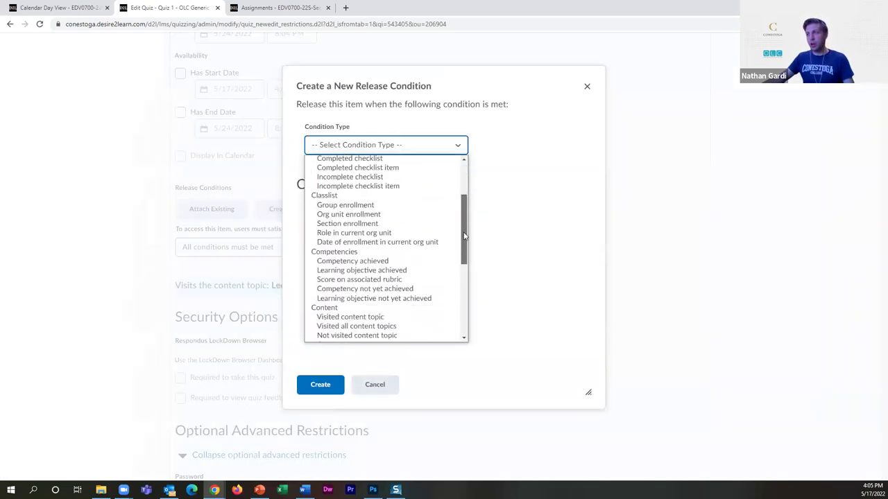
{"action": "left_click", "coordinate": [360, 269]}
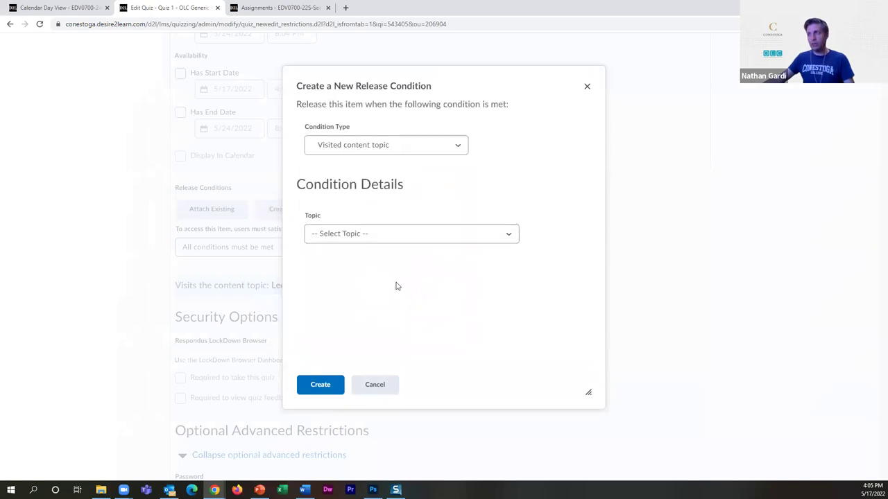
{"action": "left_click", "coordinate": [362, 233]}
{"action": "scroll", "coordinate": [447, 350], "scroll_direction": "down", "scroll_amount": 1}
{"action": "scroll", "coordinate": [446, 348], "scroll_direction": "up", "scroll_amount": 5}
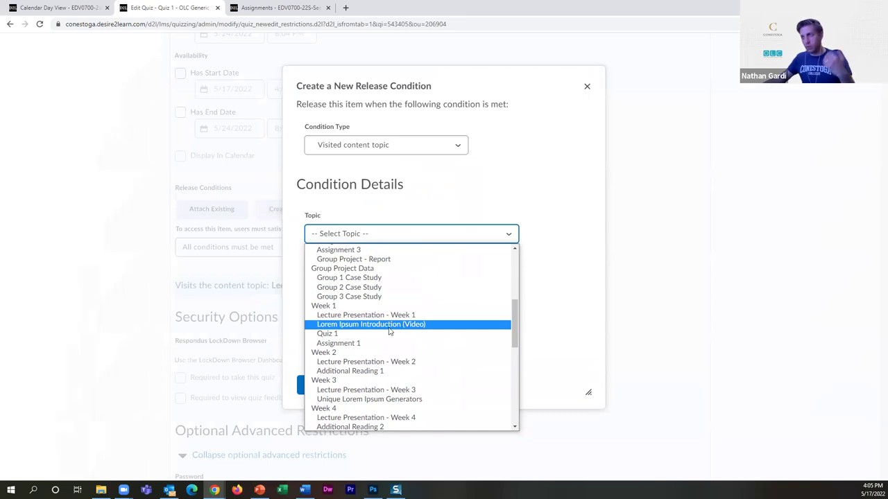
{"action": "left_click", "coordinate": [389, 326]}
{"action": "left_click", "coordinate": [320, 383]}
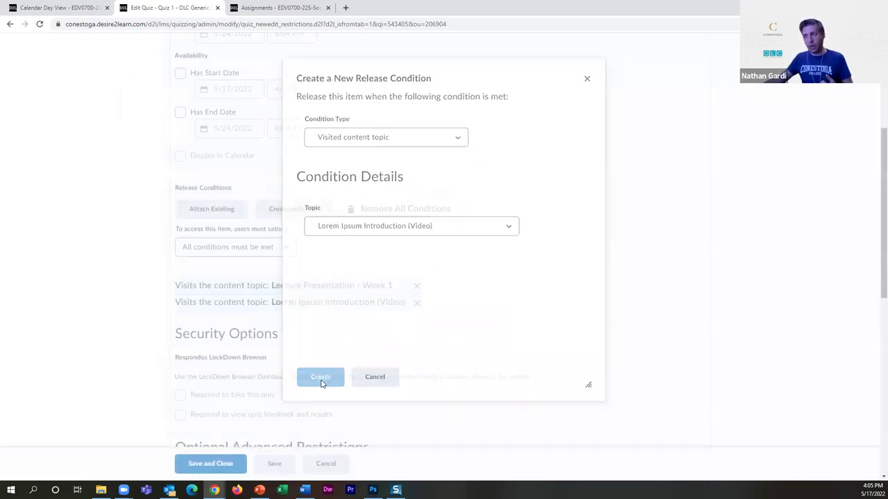
Review the two visited-topic conditions attached to Quiz 1 and the advanced restrictions, timing and special access settings below them.
{"action": "left_click_drag", "start_coordinate": [174, 287], "coordinate": [468, 303]}
{"action": "left_click", "coordinate": [484, 312]}
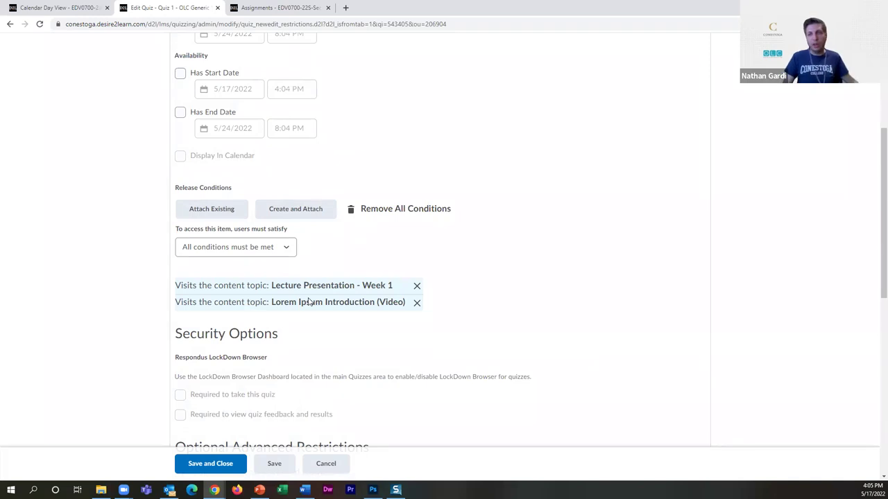
{"action": "scroll", "coordinate": [283, 293], "scroll_direction": "up", "scroll_amount": 1}
{"action": "scroll", "coordinate": [291, 259], "scroll_direction": "down", "scroll_amount": 2}
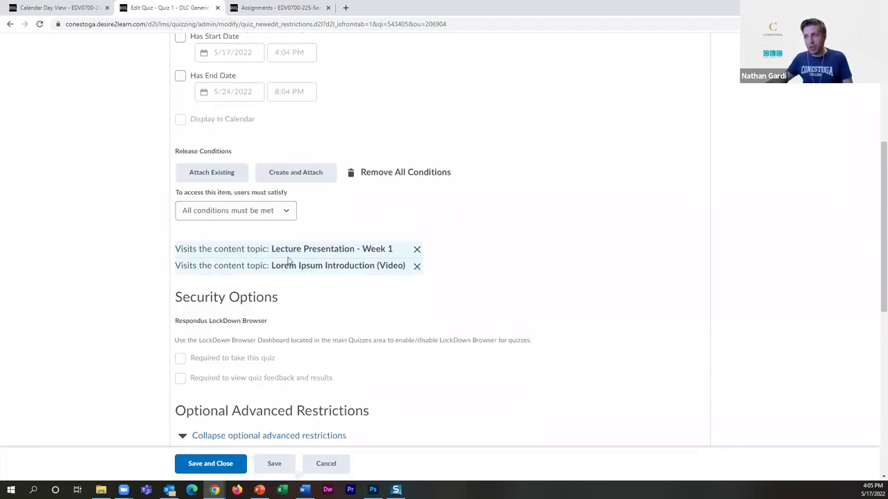
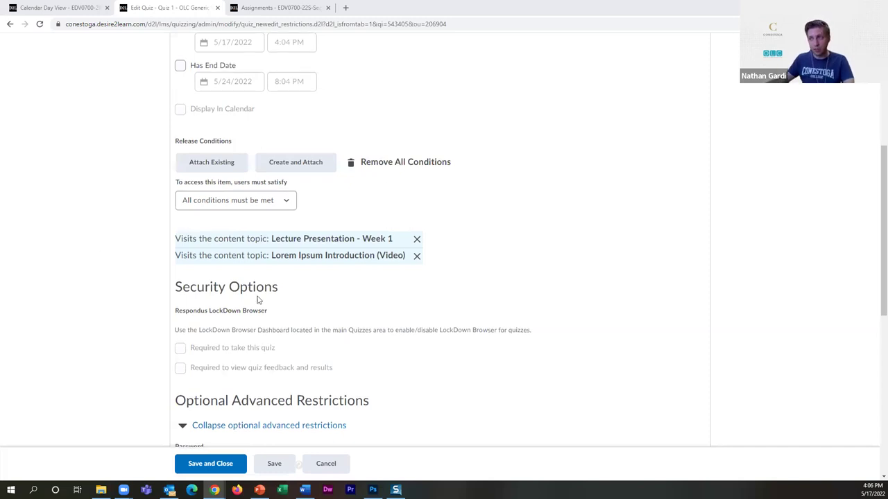
{"action": "scroll", "coordinate": [312, 301], "scroll_direction": "down", "scroll_amount": 6}
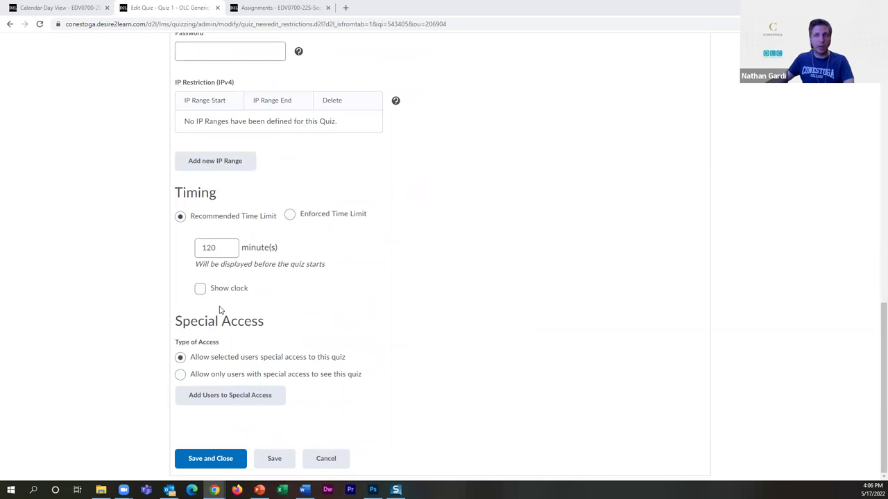
{"action": "scroll", "coordinate": [231, 317], "scroll_direction": "up", "scroll_amount": 6}
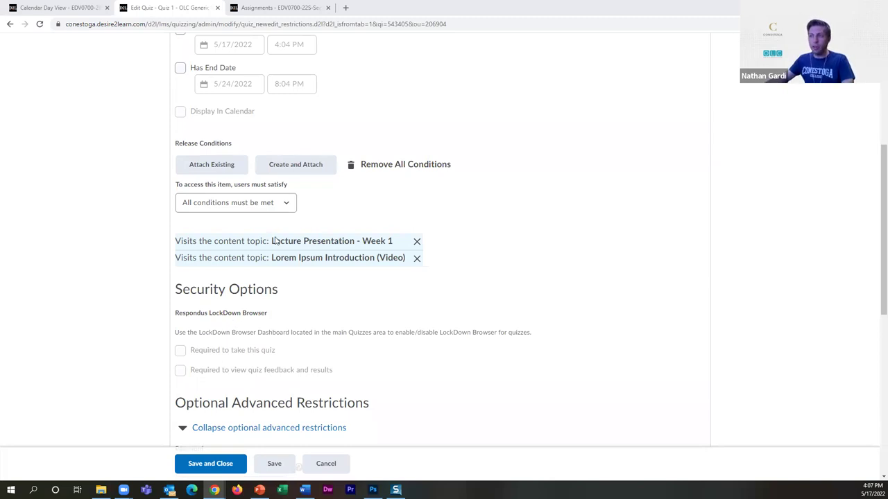
{"action": "left_click_drag", "start_coordinate": [275, 241], "coordinate": [416, 268]}
{"action": "left_click", "coordinate": [392, 258]}
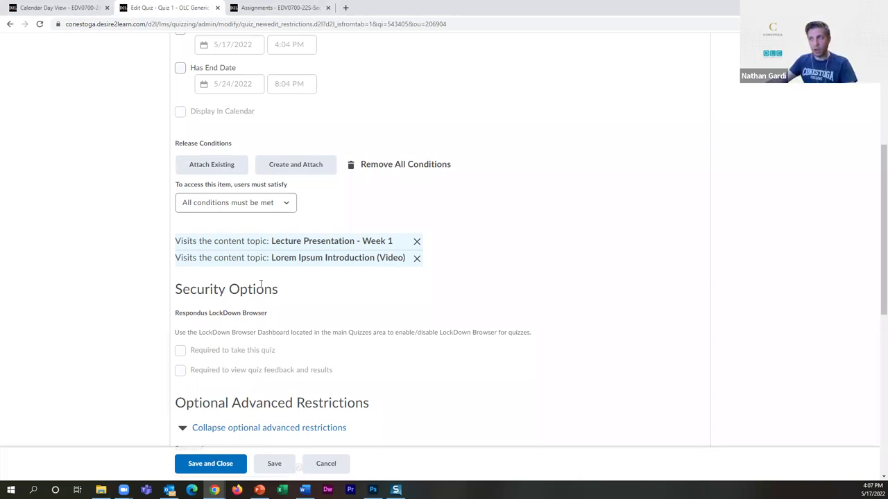
Save and close Quiz 1, and view its release conditions in the Week 1 module of the course content.
{"action": "left_click", "coordinate": [201, 463]}
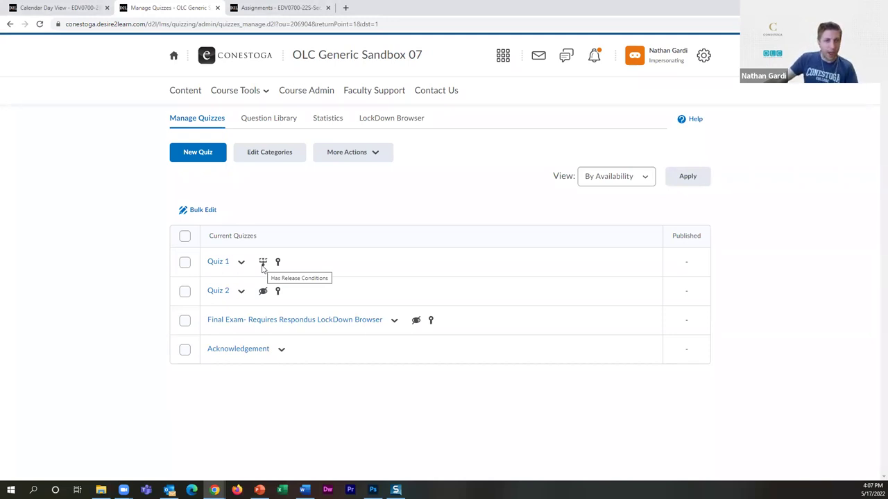
{"action": "left_click", "coordinate": [194, 94]}
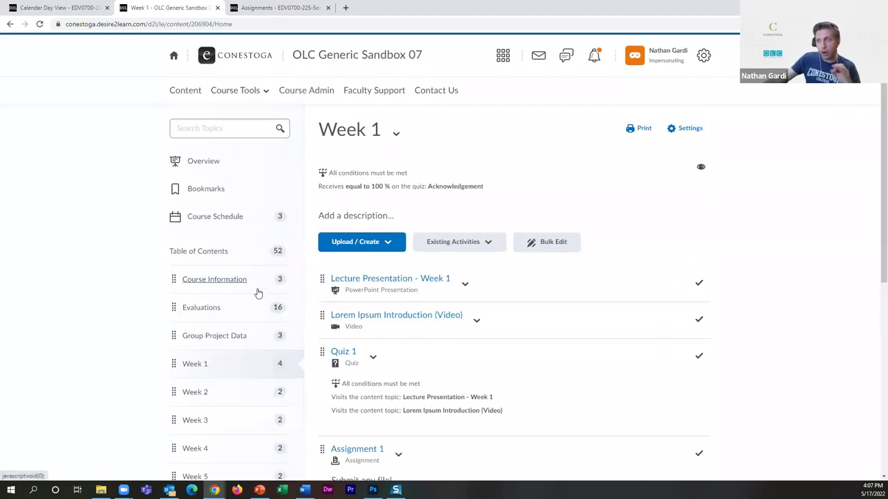
{"action": "scroll", "coordinate": [323, 356], "scroll_direction": "down", "scroll_amount": 3}
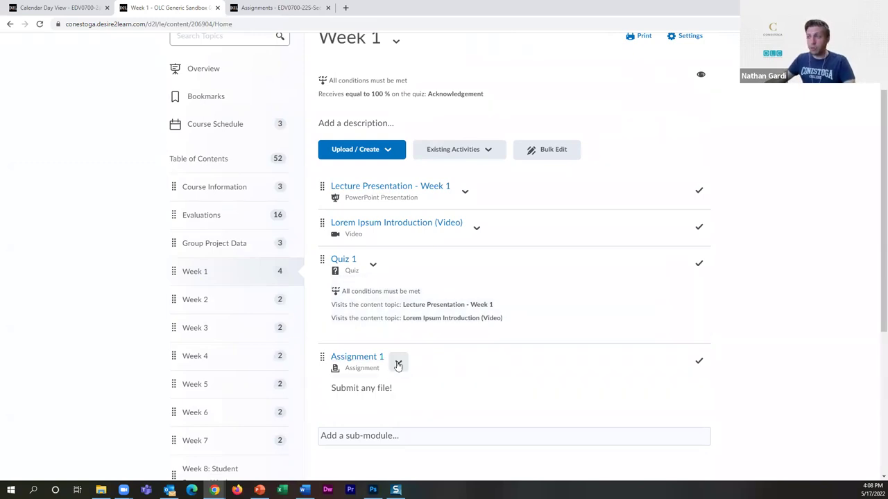
Open Assignment 1 for editing from the course assignments and show its availability dates and release conditions.
{"action": "scroll", "coordinate": [241, 73], "scroll_direction": "up", "scroll_amount": 2}
{"action": "scroll", "coordinate": [242, 73], "scroll_direction": "up", "scroll_amount": 1}
{"action": "left_click", "coordinate": [238, 89]}
{"action": "left_click", "coordinate": [238, 118]}
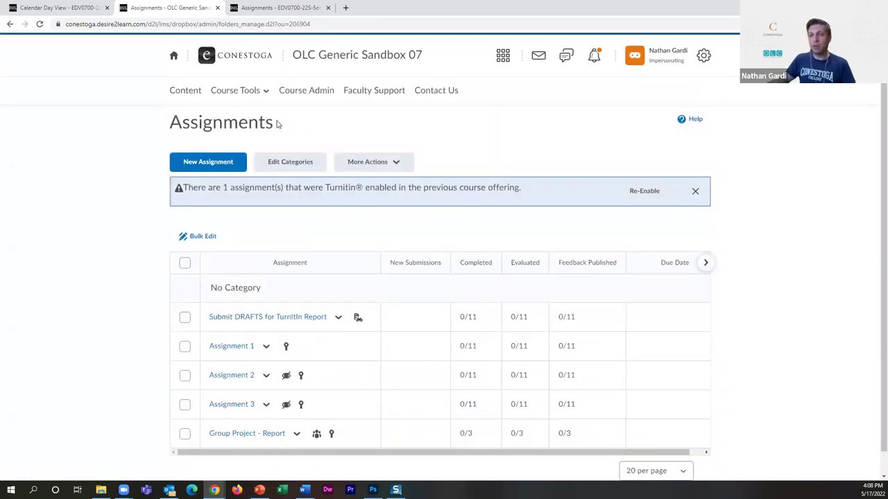
{"action": "left_click", "coordinate": [266, 346]}
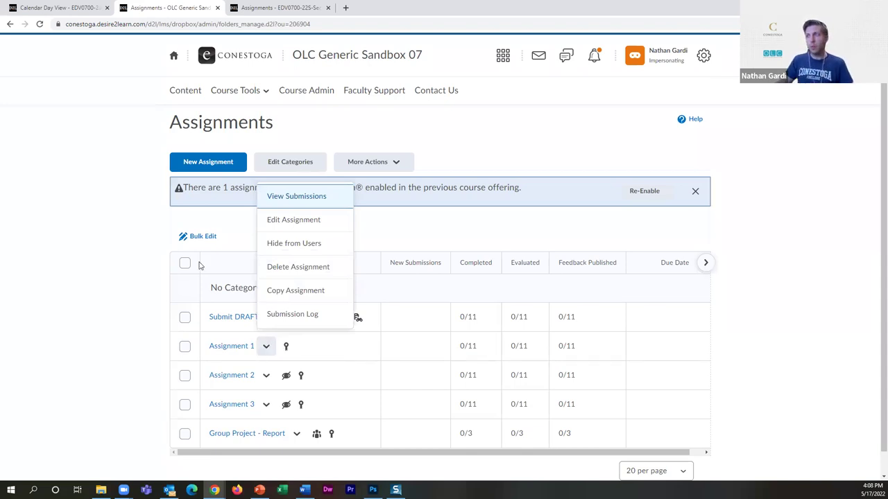
{"action": "left_click", "coordinate": [305, 226]}
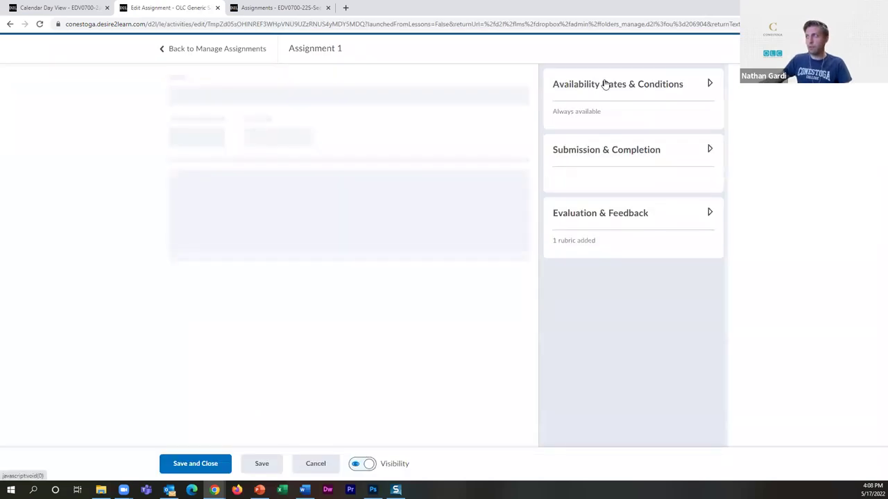
{"action": "left_click", "coordinate": [624, 87]}
{"action": "left_click_drag", "start_coordinate": [551, 203], "coordinate": [637, 219]}
Attach the existing conditions for visiting Lecture Presentation - Week 1 and Lorem Ipsum Introduction (Video) to Assignment 1.
{"action": "left_click", "coordinate": [602, 244]}
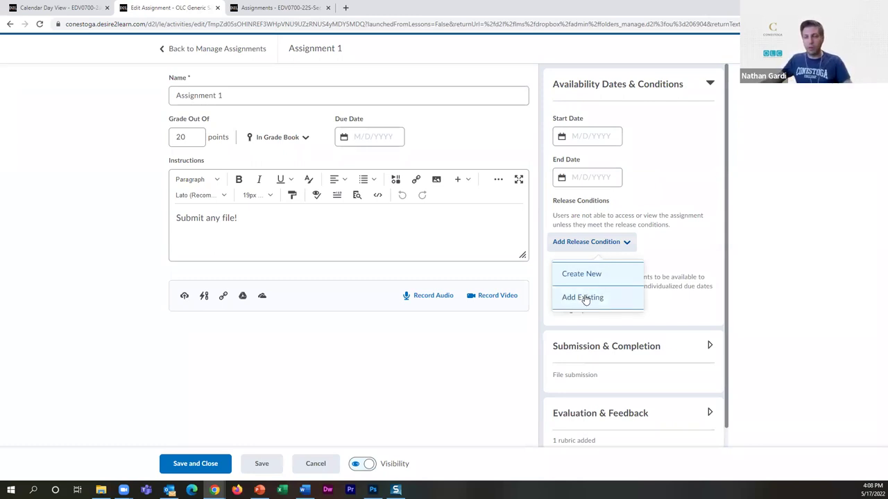
{"action": "left_click", "coordinate": [584, 298]}
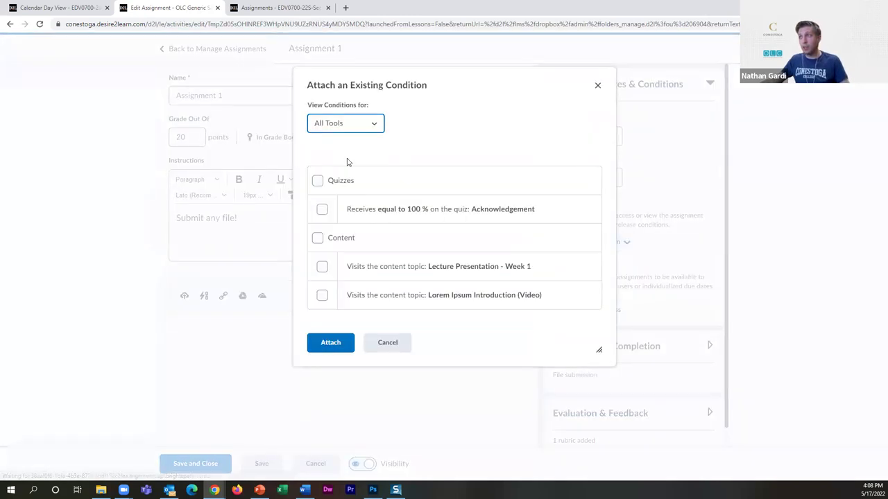
{"action": "left_click", "coordinate": [322, 267]}
{"action": "left_click", "coordinate": [322, 295]}
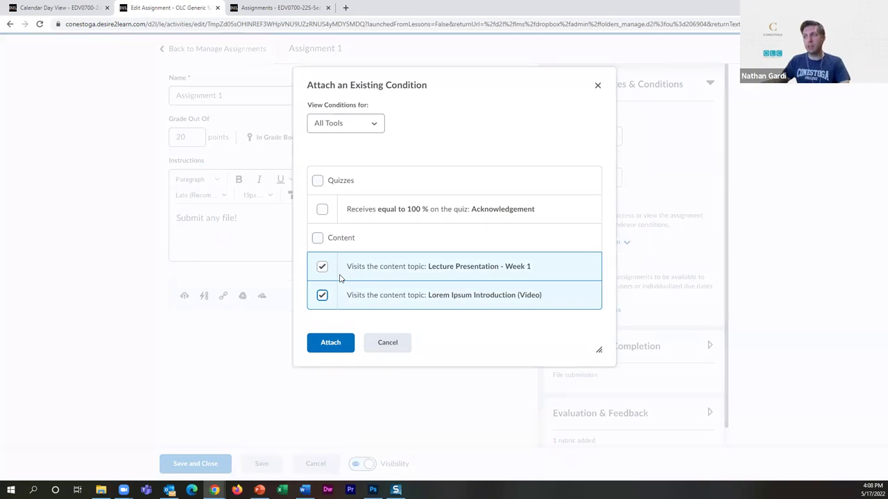
{"action": "left_click", "coordinate": [331, 343]}
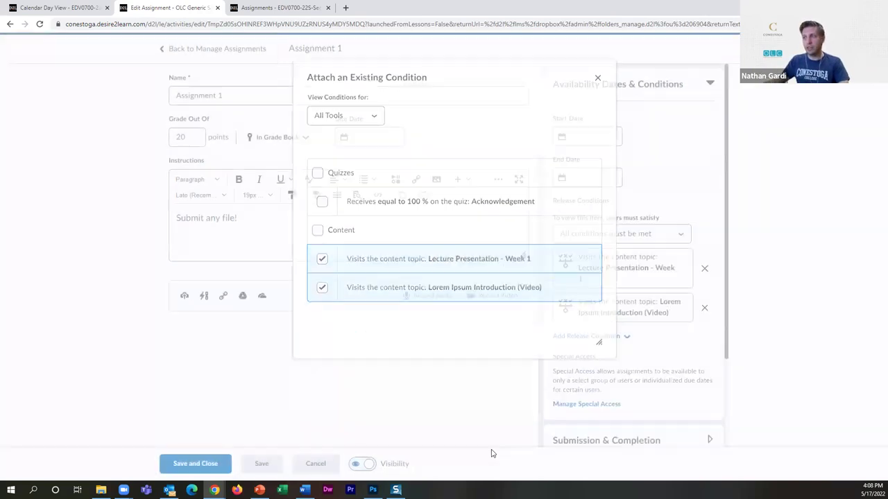
Check the all-or-any options for Assignment 1's release conditions, keep All conditions must be met, and save and close the assignment.
{"action": "left_click", "coordinate": [586, 234]}
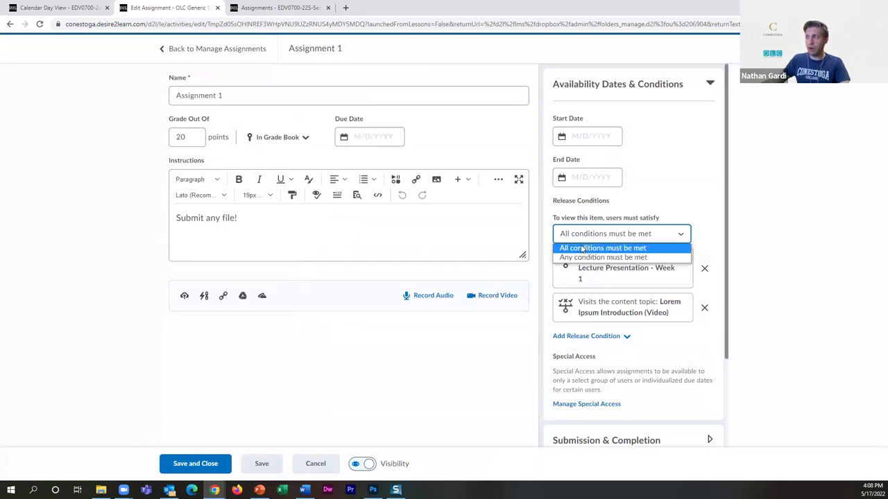
{"action": "left_click", "coordinate": [597, 221]}
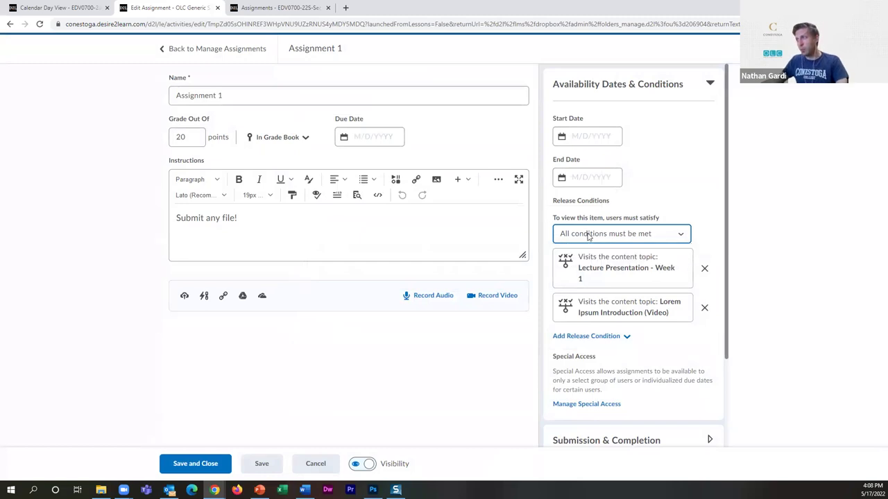
{"action": "left_click", "coordinate": [588, 236]}
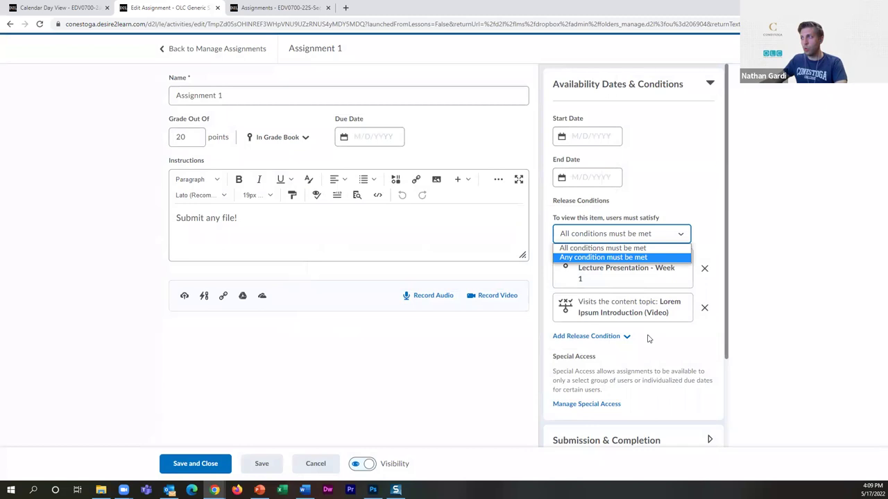
{"action": "left_click", "coordinate": [591, 248]}
{"action": "left_click", "coordinate": [229, 459]}
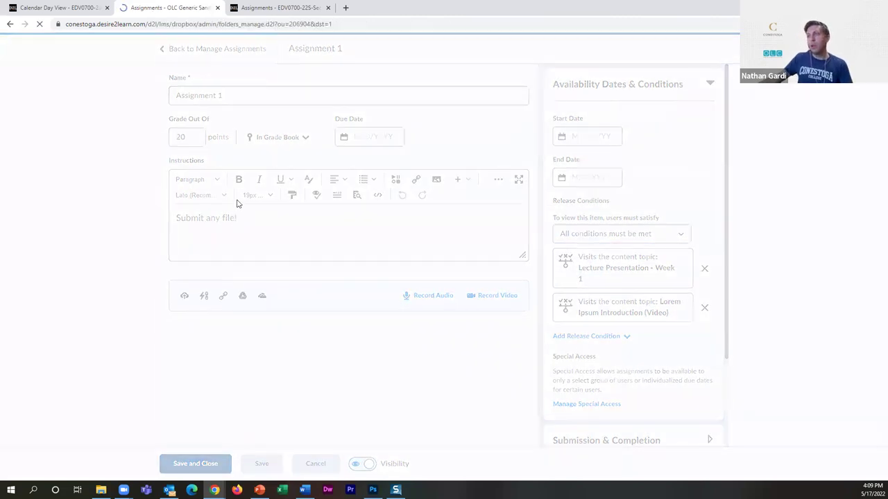
Examine the conditionally released Week 1 Materials Viewed announcement on the EDV0700-22S-Sec1 course homepage.
{"action": "left_click", "coordinate": [80, 9]}
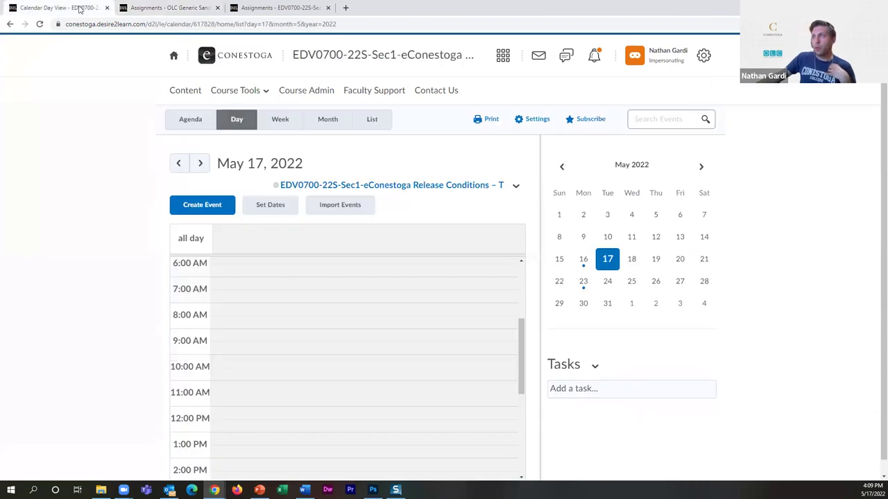
{"action": "left_click", "coordinate": [348, 56]}
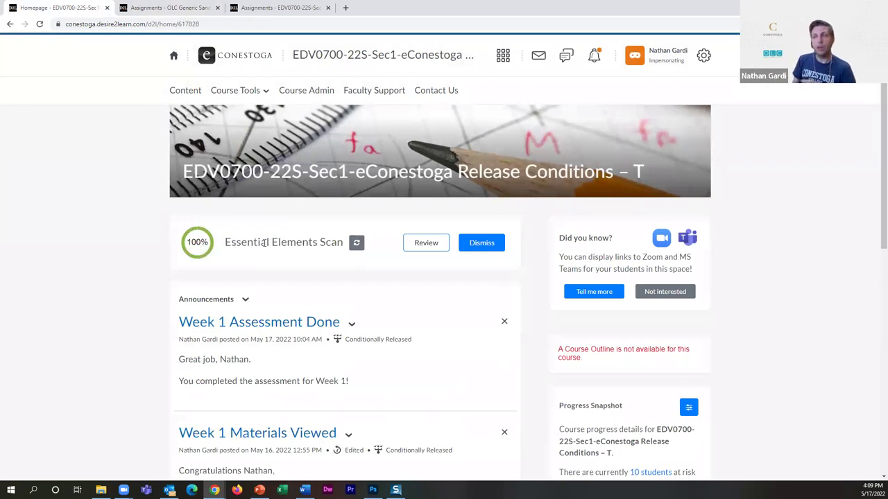
{"action": "scroll", "coordinate": [265, 242], "scroll_direction": "down", "scroll_amount": 4}
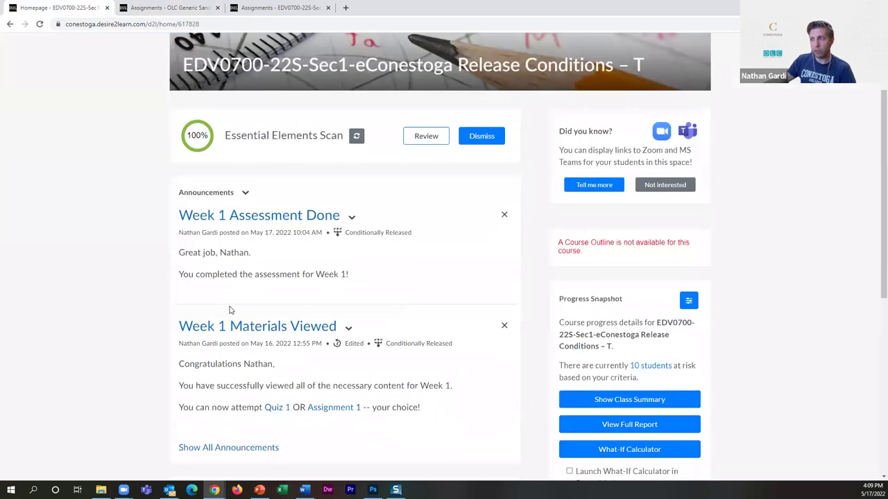
{"action": "left_click_drag", "start_coordinate": [451, 289], "coordinate": [178, 233]}
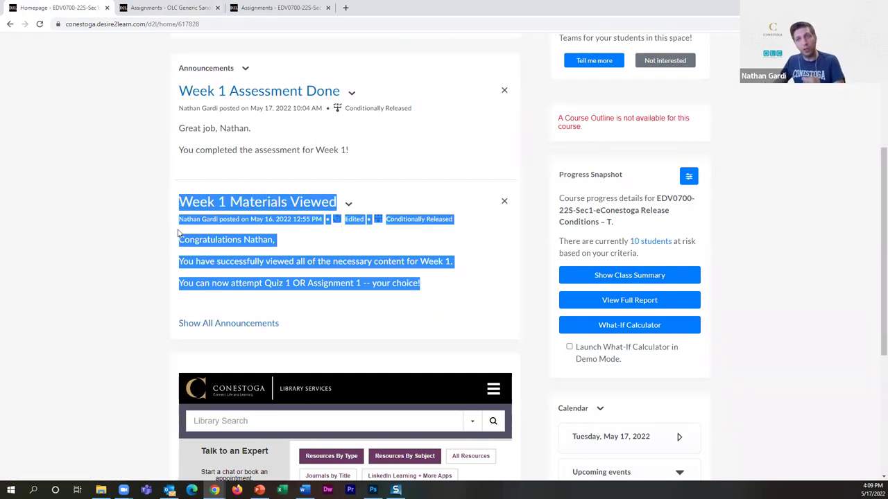
{"action": "left_click", "coordinate": [232, 260]}
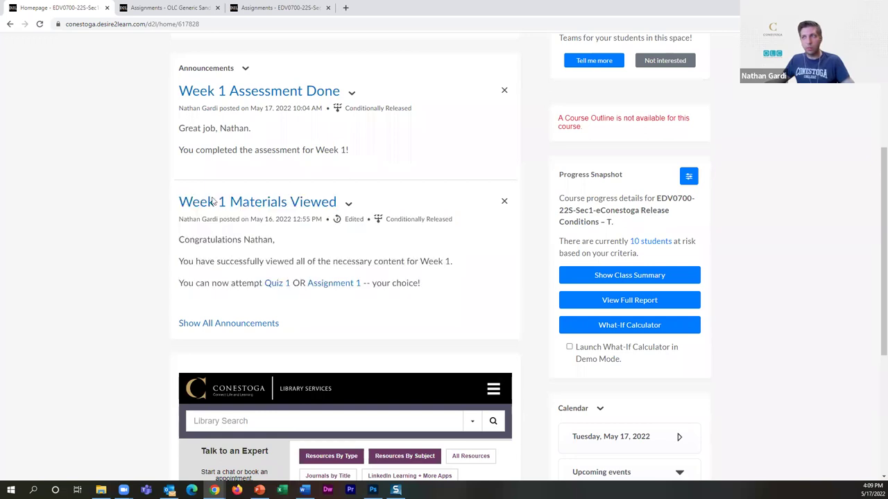
Return to the OLC Generic Sandbox 07 homepage and open the Week 1 Materials Viewed announcement for editing.
{"action": "left_click", "coordinate": [146, 6]}
{"action": "left_click", "coordinate": [320, 57]}
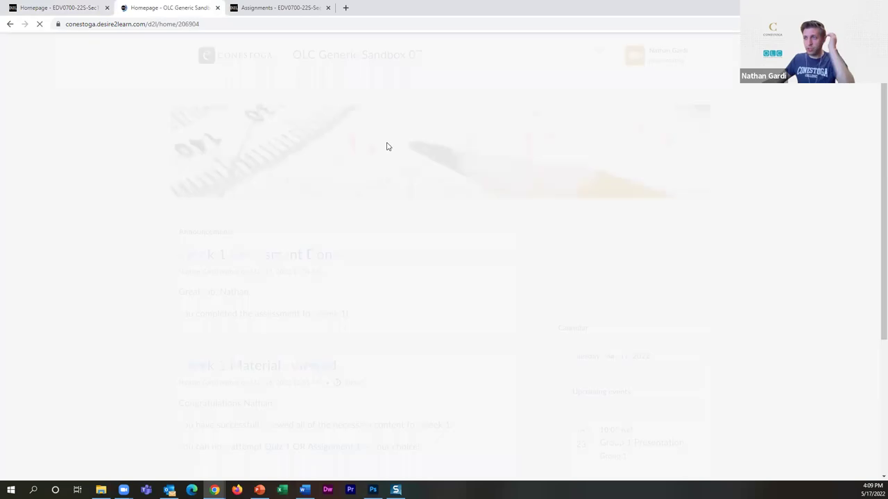
{"action": "scroll", "coordinate": [389, 157], "scroll_direction": "down", "scroll_amount": 2}
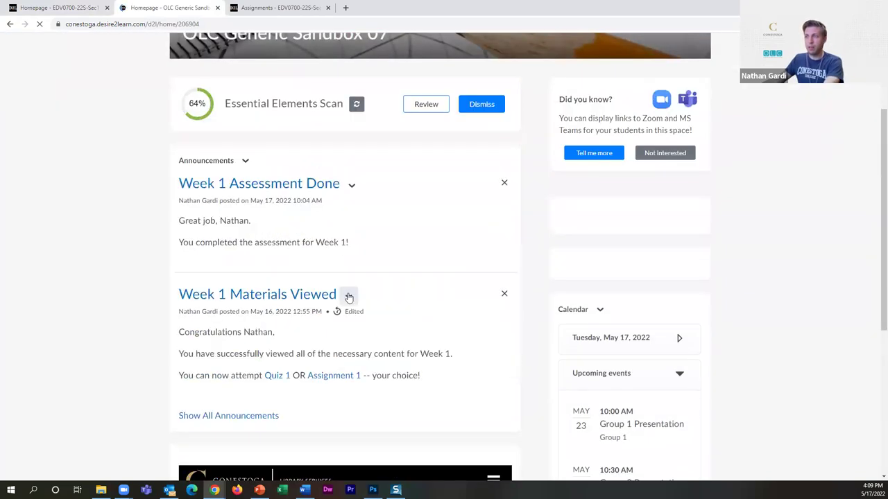
{"action": "left_click", "coordinate": [348, 296]}
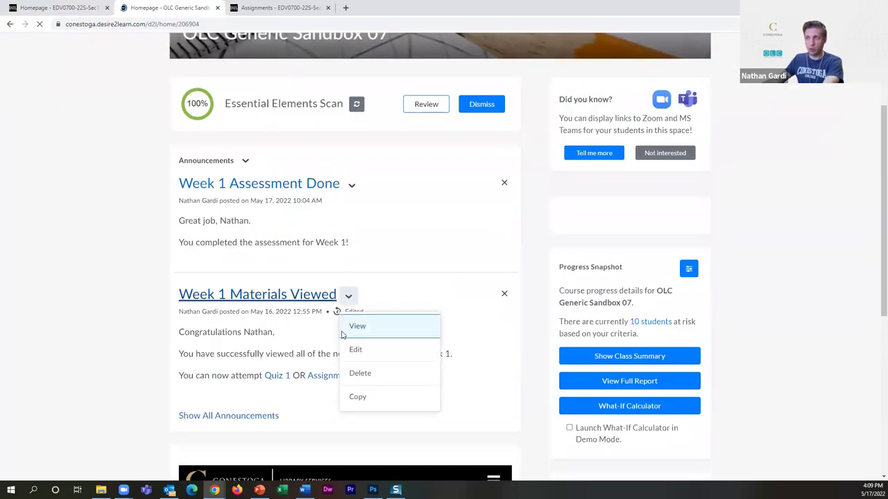
{"action": "left_click", "coordinate": [387, 353]}
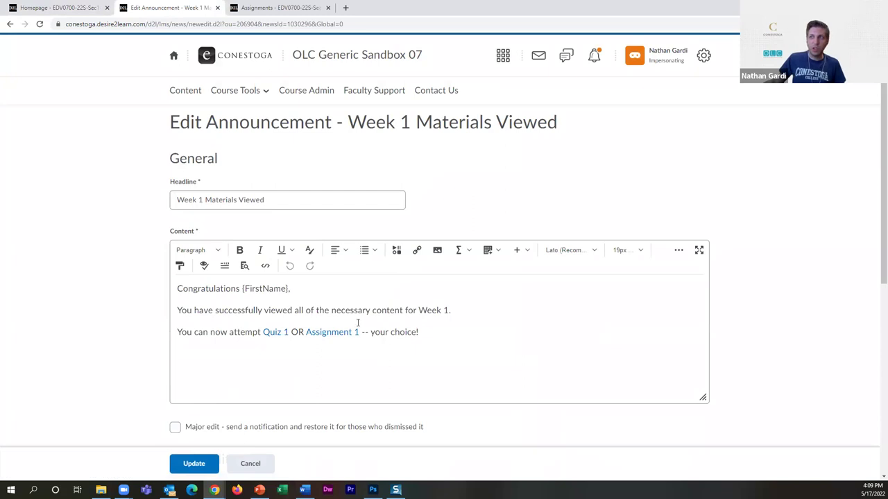
Review the announcement's headline, {FirstName} replacement string, availability and release condition settings.
{"action": "scroll", "coordinate": [135, 275], "scroll_direction": "down", "scroll_amount": 5}
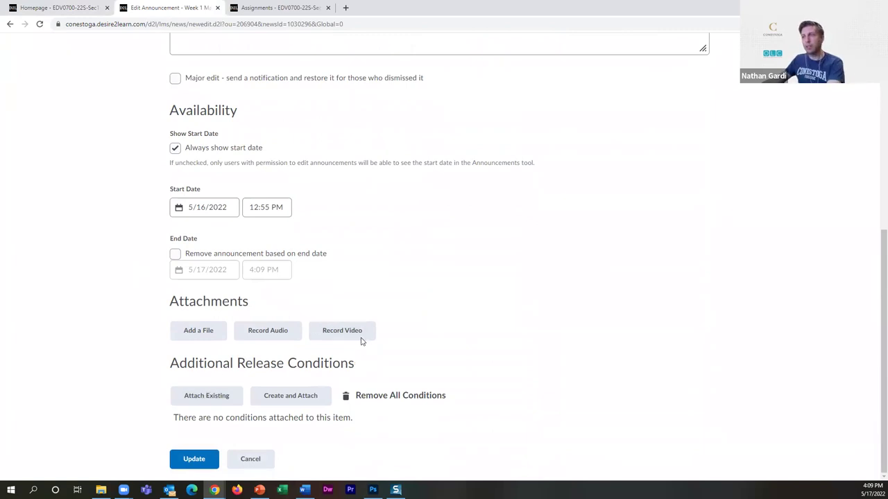
{"action": "scroll", "coordinate": [361, 339], "scroll_direction": "up", "scroll_amount": 4}
{"action": "left_click_drag", "start_coordinate": [265, 128], "coordinate": [178, 130]}
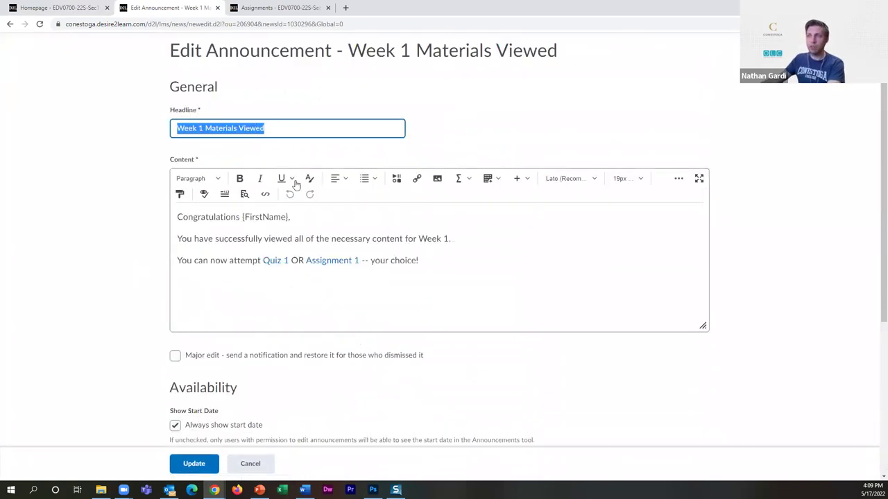
{"action": "left_click_drag", "start_coordinate": [241, 216], "coordinate": [289, 216]}
{"action": "left_click", "coordinate": [289, 216]}
Attach the existing Lecture Presentation - Week 1 and Lorem Ipsum Introduction (Video) visit conditions to the announcement and update it.
{"action": "scroll", "coordinate": [347, 271], "scroll_direction": "down", "scroll_amount": 4}
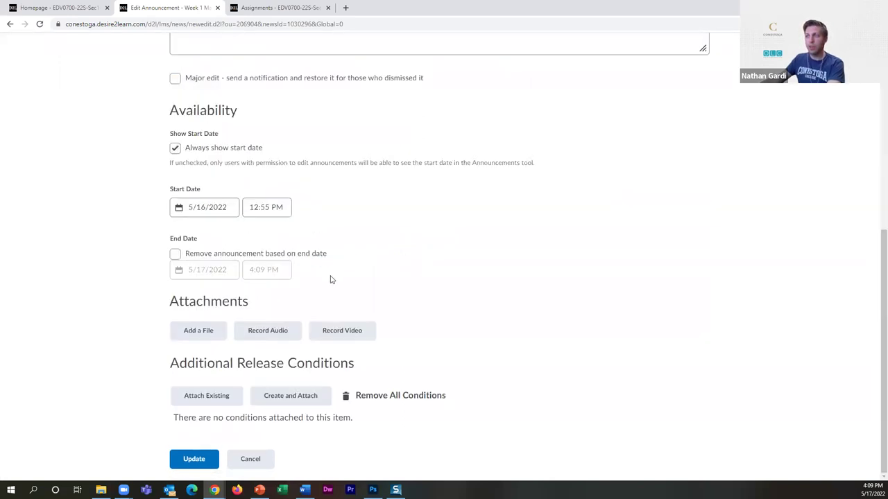
{"action": "left_click", "coordinate": [208, 402]}
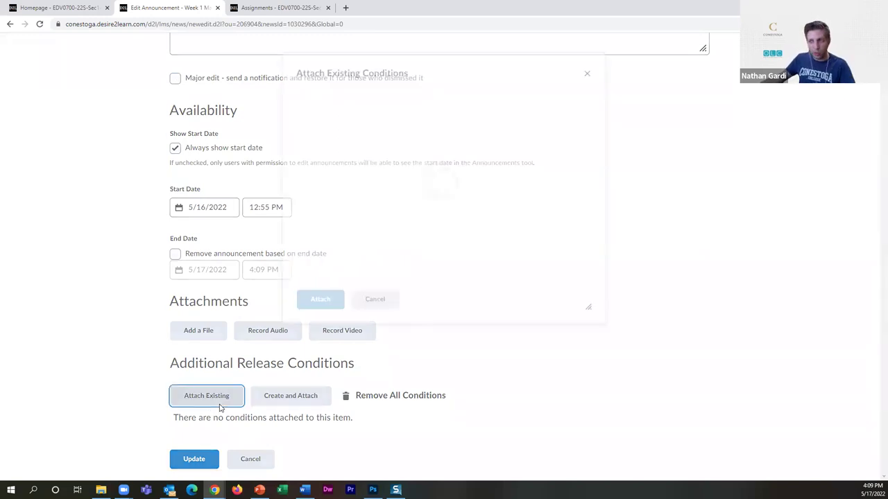
{"action": "left_click", "coordinate": [311, 267]}
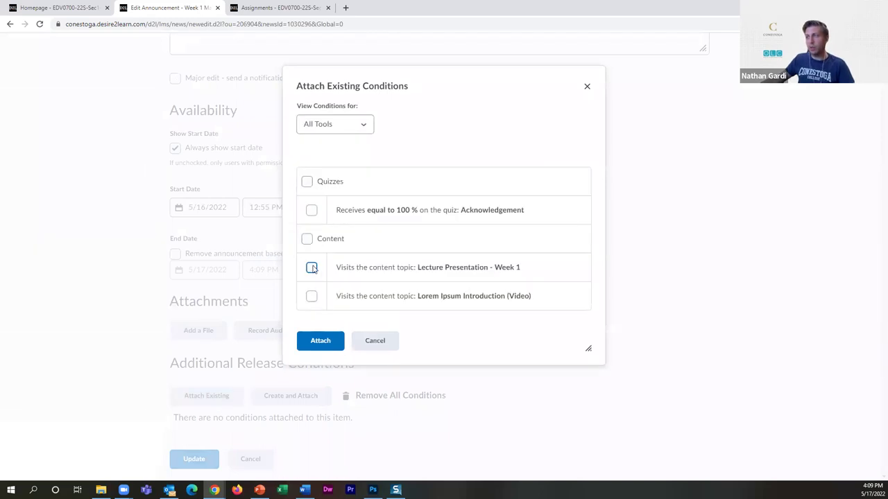
{"action": "left_click", "coordinate": [311, 296]}
{"action": "left_click", "coordinate": [323, 342]}
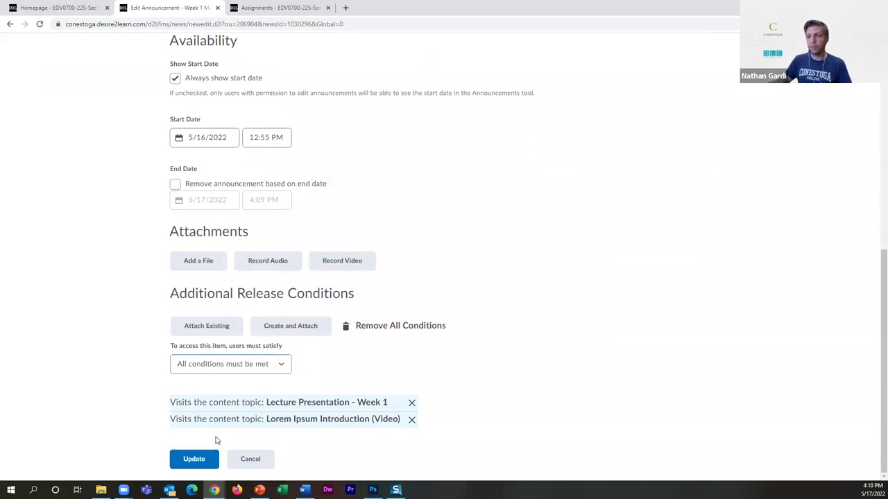
{"action": "left_click", "coordinate": [194, 458]}
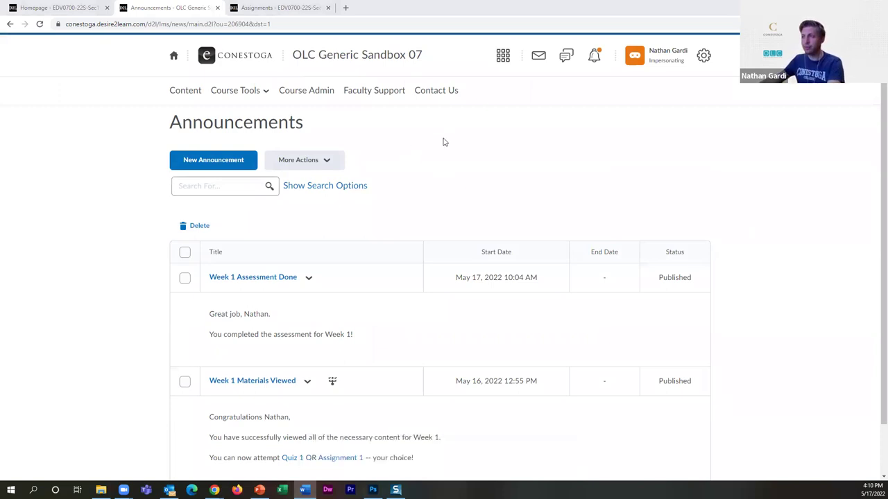
Go to the sandbox course's administration page and open its list of intelligent agents.
{"action": "left_click", "coordinate": [321, 53]}
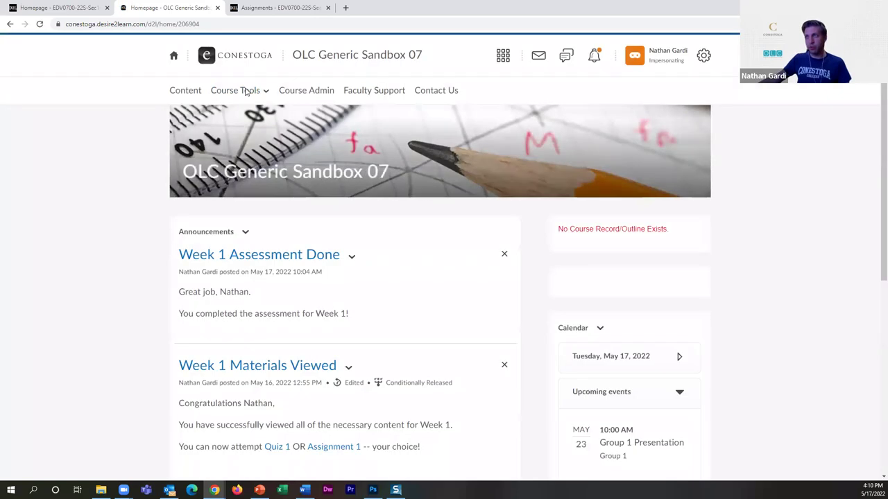
{"action": "left_click", "coordinate": [248, 90]}
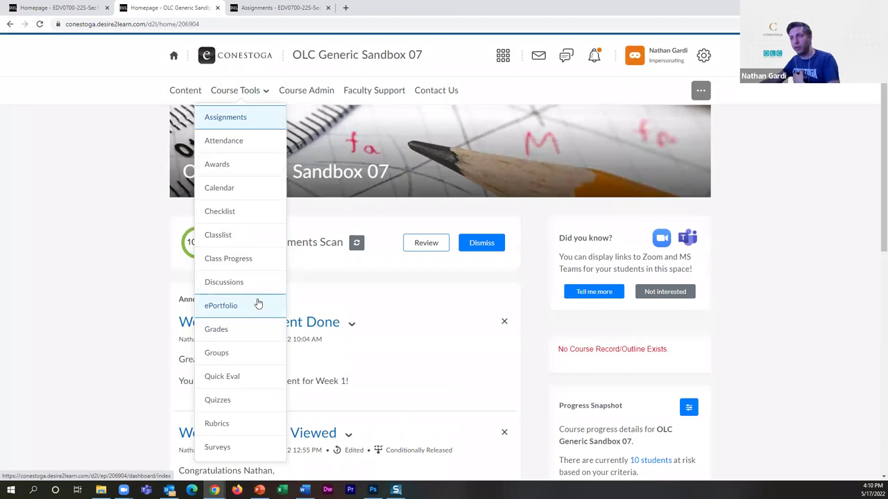
{"action": "left_click", "coordinate": [311, 94]}
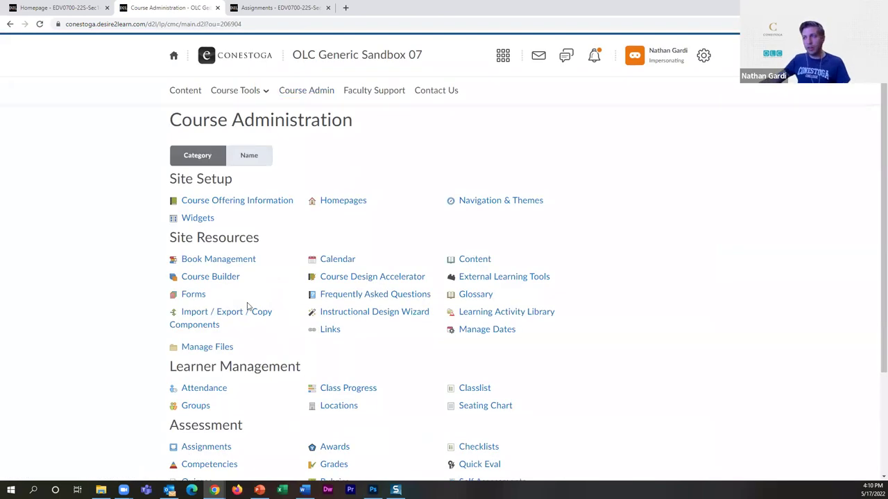
{"action": "scroll", "coordinate": [246, 308], "scroll_direction": "down", "scroll_amount": 2}
{"action": "left_click", "coordinate": [230, 423]}
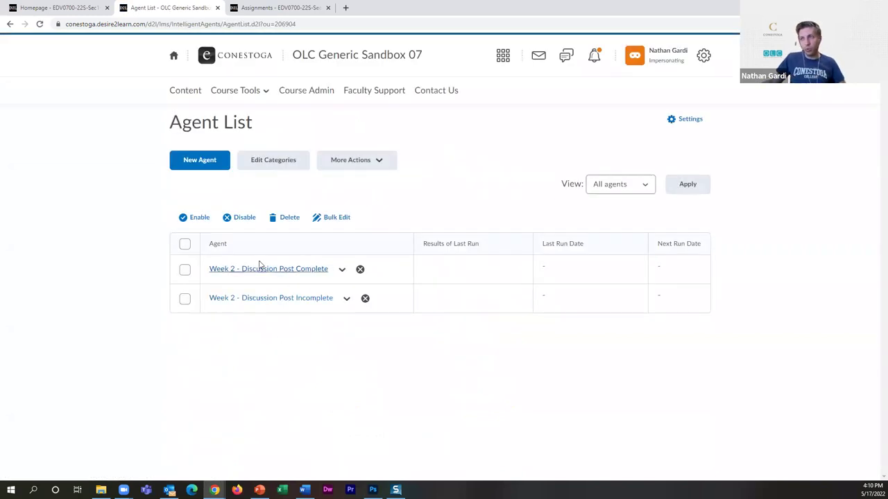
Delete the agents Week 2 - Discussion Post Complete and Week 2 - Discussion Post Incomplete.
{"action": "left_click", "coordinate": [342, 269]}
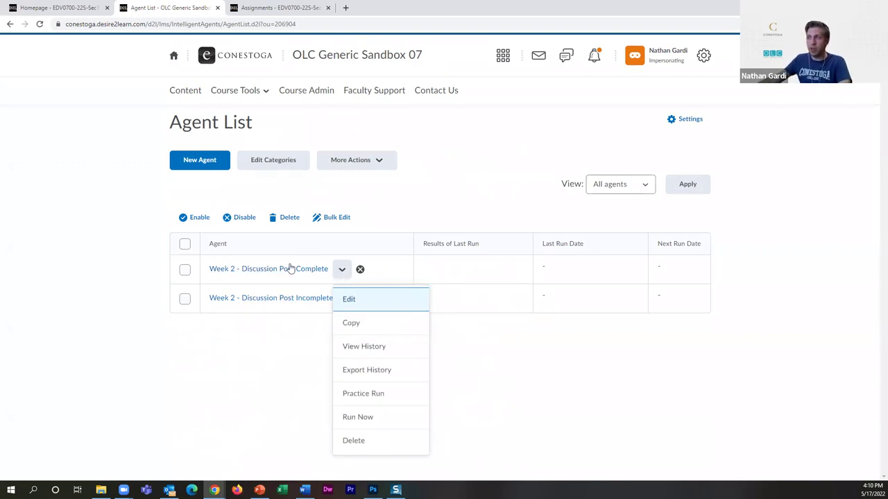
{"action": "left_click", "coordinate": [181, 274]}
{"action": "left_click", "coordinate": [186, 300]}
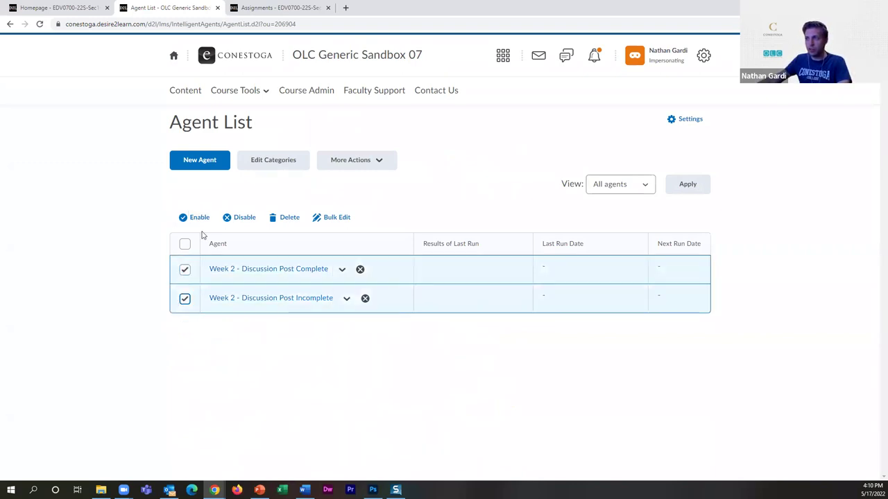
{"action": "left_click", "coordinate": [239, 217]}
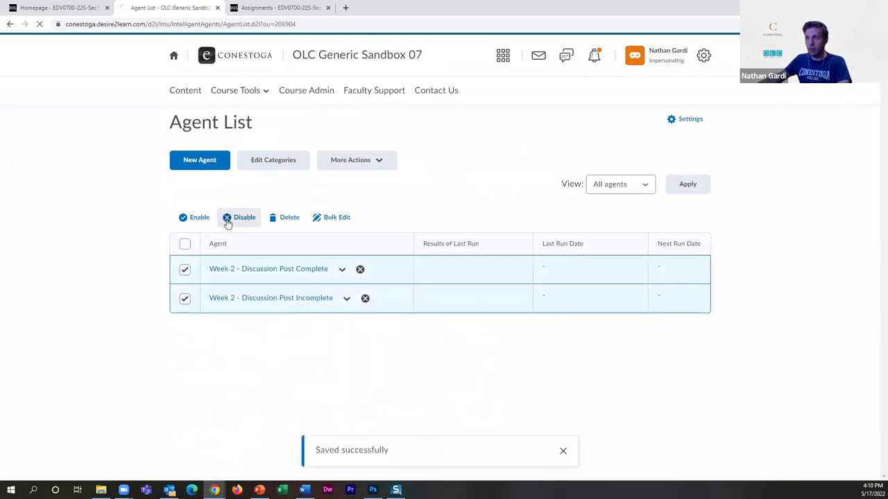
{"action": "left_click", "coordinate": [286, 218]}
{"action": "left_click", "coordinate": [368, 165]}
{"action": "left_click", "coordinate": [184, 269]}
{"action": "left_click", "coordinate": [185, 298]}
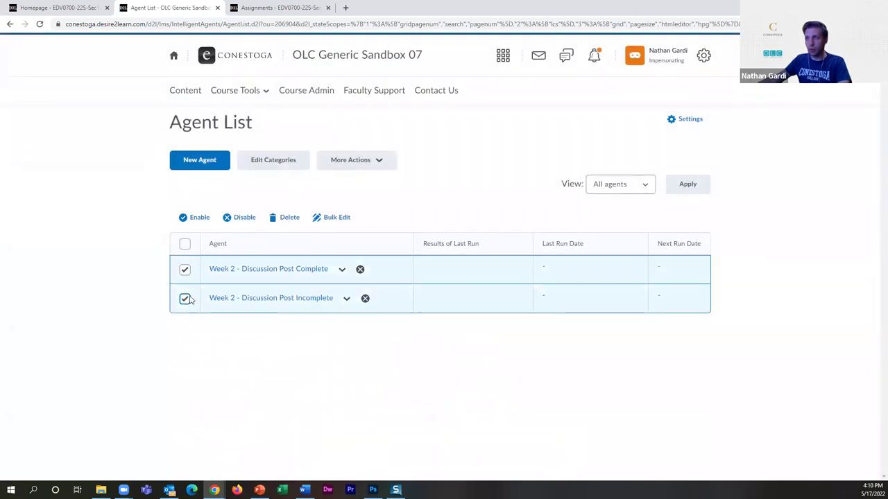
{"action": "left_click", "coordinate": [286, 217]}
{"action": "left_click", "coordinate": [372, 131]}
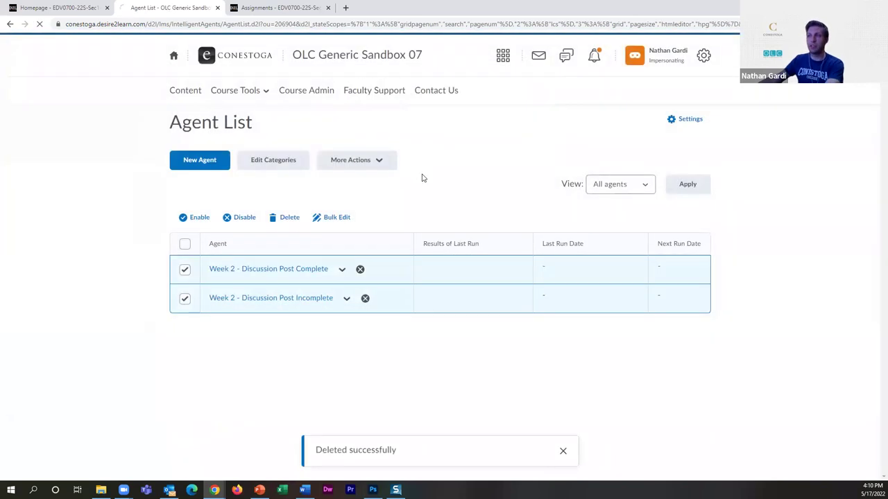
Create a new intelligent agent named Discussion 2 - Successfully Posted.
{"action": "left_click", "coordinate": [194, 161]}
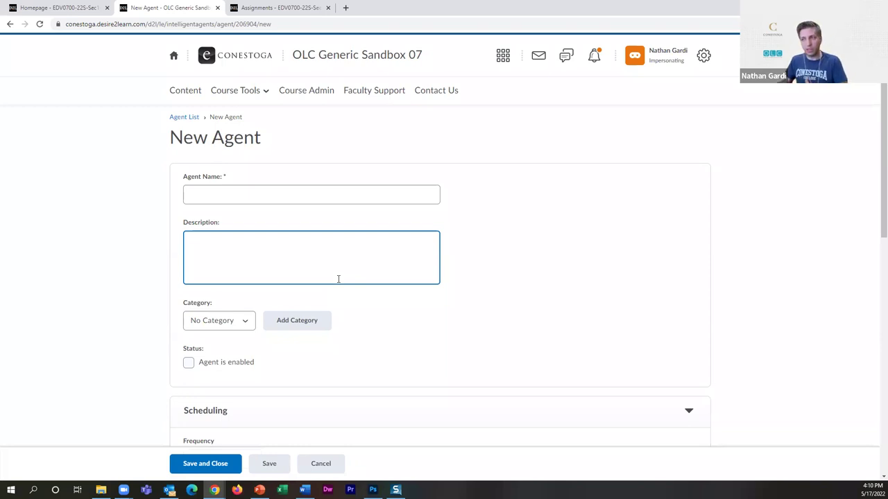
{"action": "left_click", "coordinate": [295, 194]}
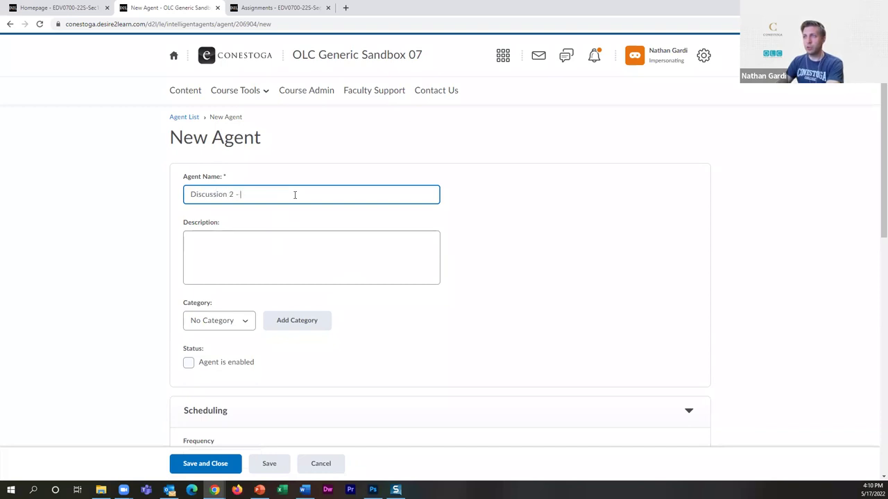
{"action": "type", "text": "Discussion 2 - Successfully Po"}
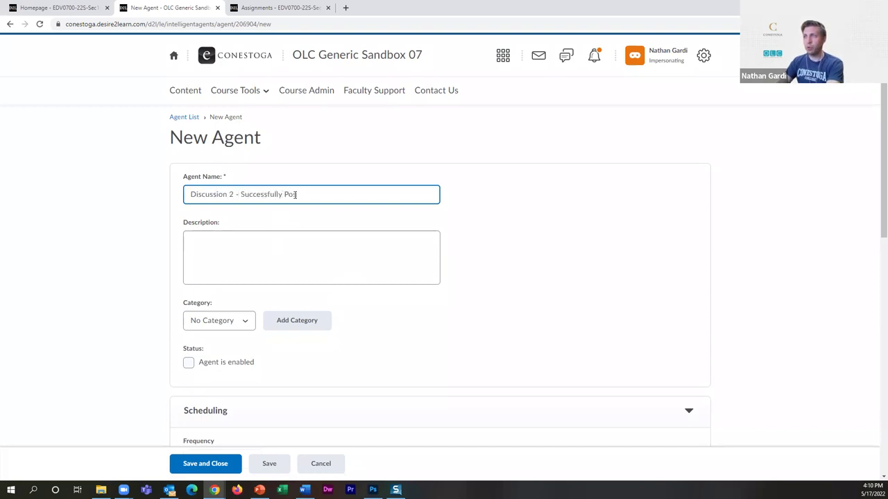
Limit the agent's criteria to users with the Student role in the classlist.
{"action": "scroll", "coordinate": [412, 180], "scroll_direction": "down", "scroll_amount": 2}
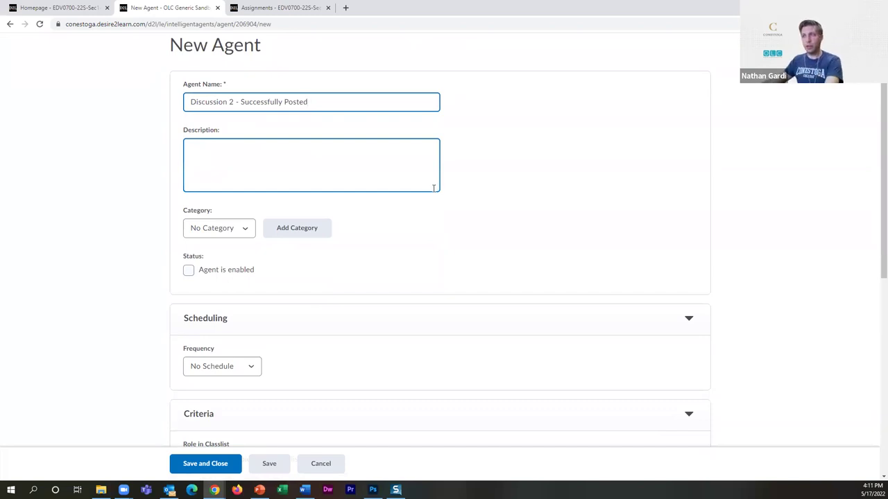
{"action": "scroll", "coordinate": [430, 263], "scroll_direction": "down", "scroll_amount": 2}
{"action": "scroll", "coordinate": [426, 271], "scroll_direction": "up", "scroll_amount": 2}
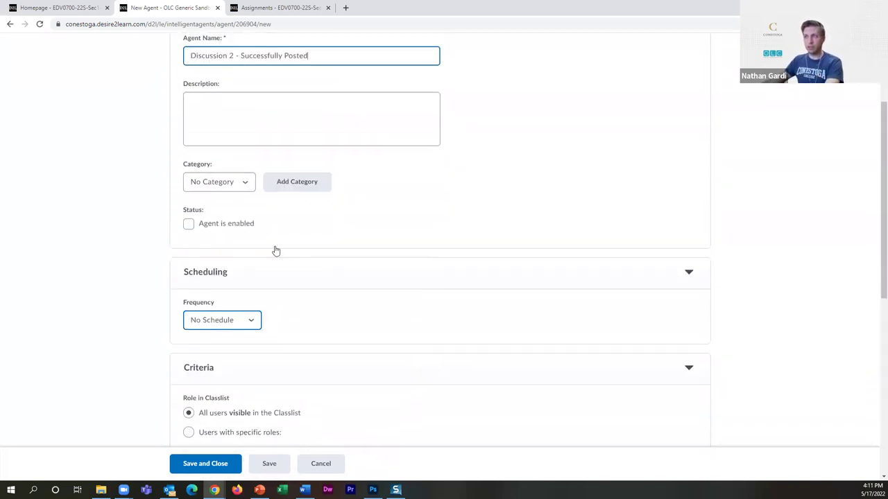
{"action": "scroll", "coordinate": [276, 251], "scroll_direction": "down", "scroll_amount": 2}
{"action": "scroll", "coordinate": [323, 238], "scroll_direction": "down", "scroll_amount": 3}
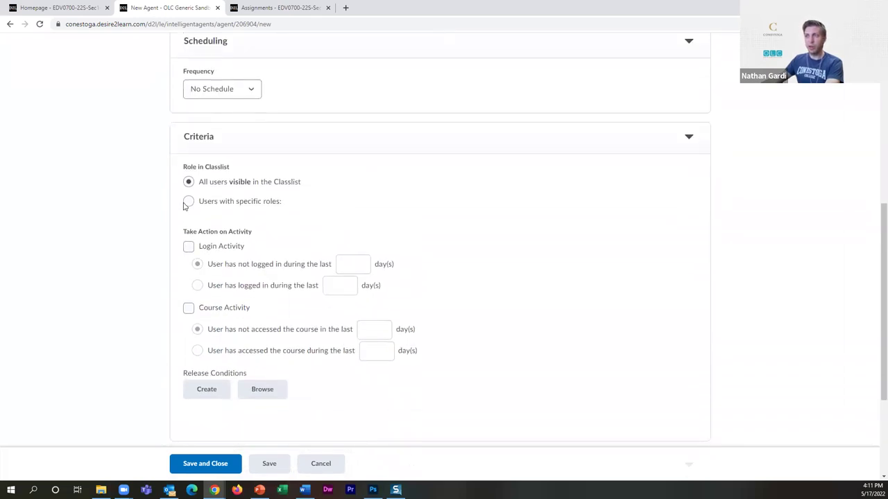
{"action": "left_click_drag", "start_coordinate": [253, 375], "coordinate": [175, 375]}
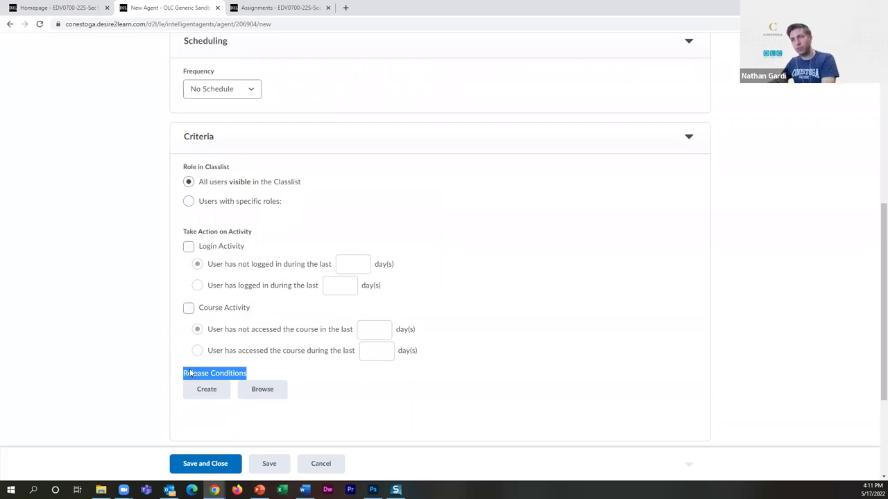
{"action": "left_click", "coordinate": [191, 374]}
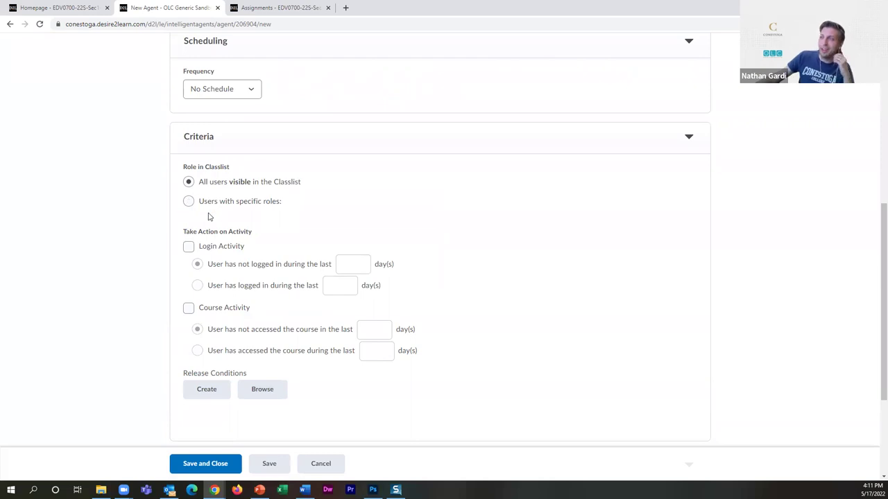
{"action": "left_click", "coordinate": [188, 206]}
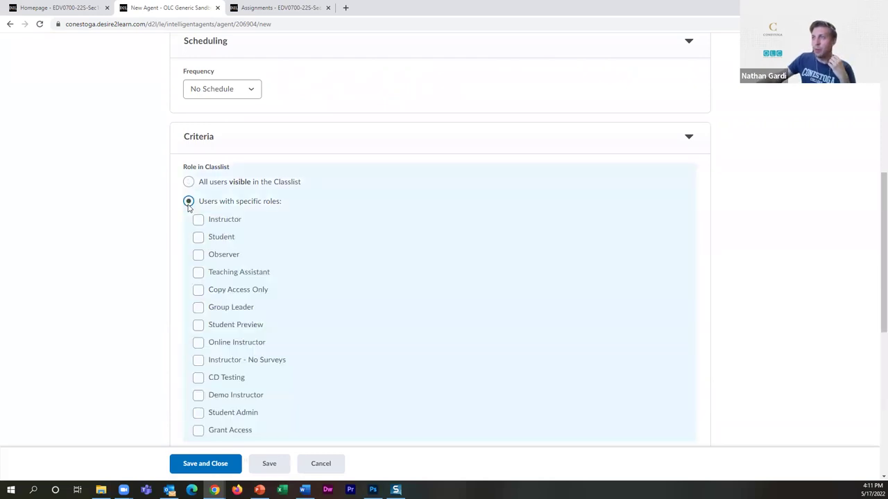
{"action": "left_click", "coordinate": [200, 238]}
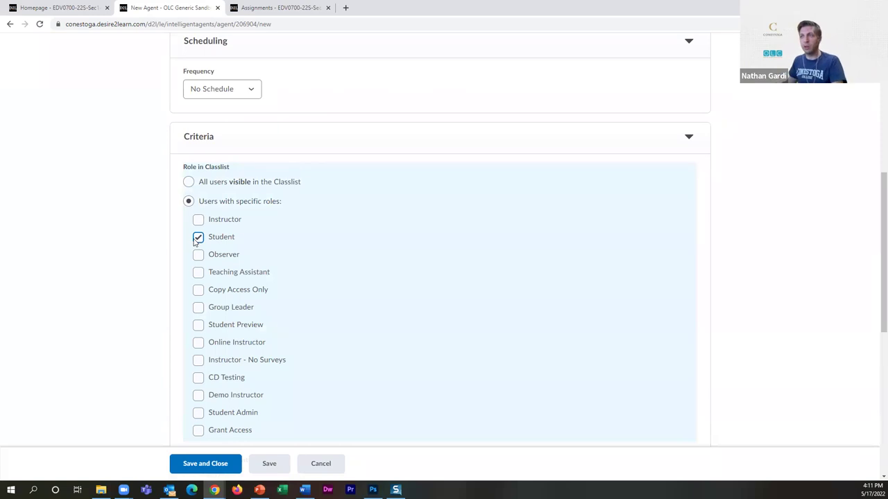
Start a new release condition for the agent with the condition type Posts authored in topic.
{"action": "scroll", "coordinate": [348, 169], "scroll_direction": "down", "scroll_amount": 4}
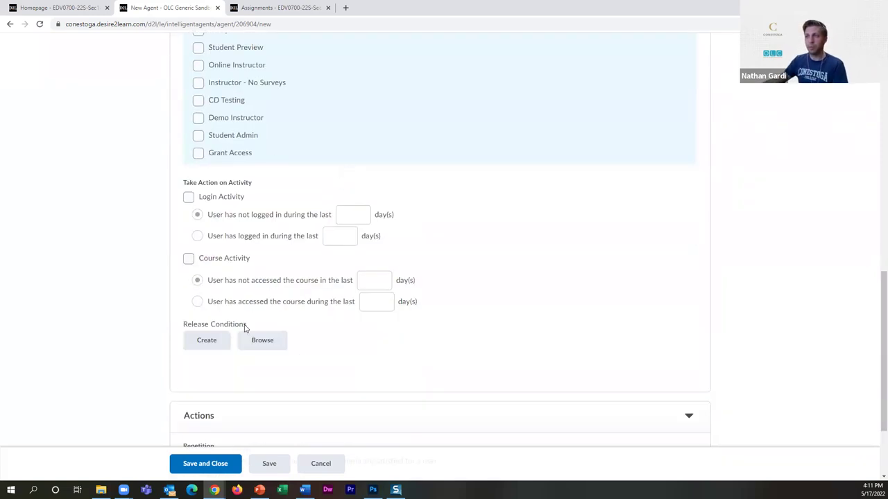
{"action": "left_click_drag", "start_coordinate": [244, 328], "coordinate": [181, 328]}
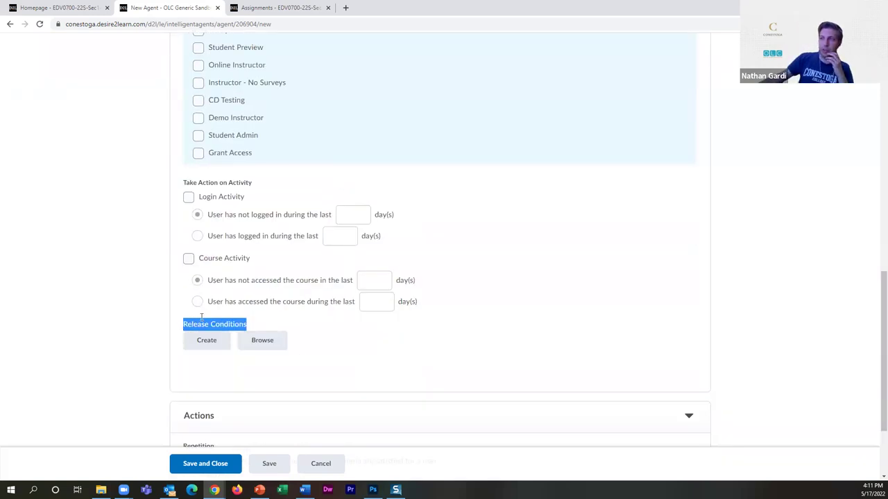
{"action": "left_click", "coordinate": [202, 316]}
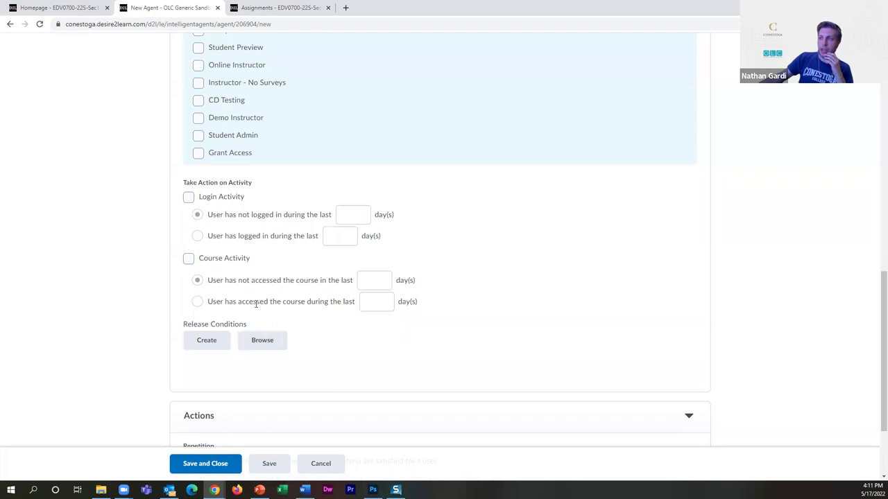
{"action": "left_click", "coordinate": [199, 346]}
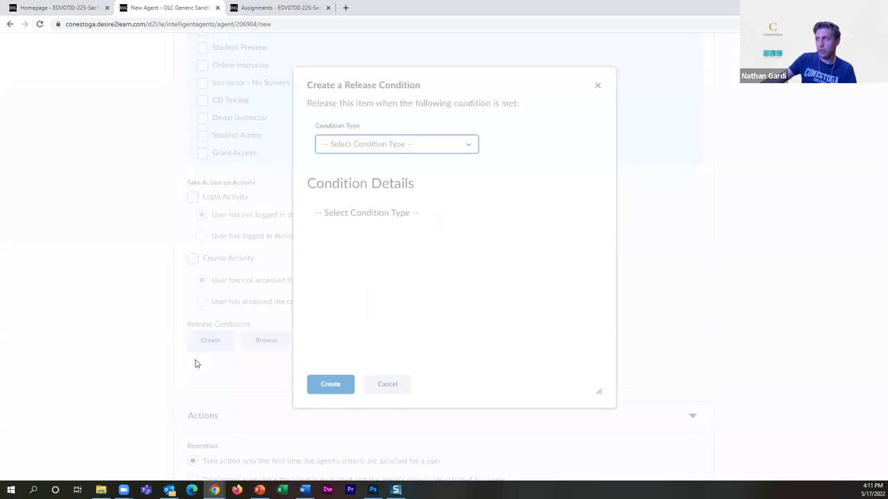
{"action": "left_click", "coordinate": [364, 141]}
{"action": "scroll", "coordinate": [374, 208], "scroll_direction": "down", "scroll_amount": 6}
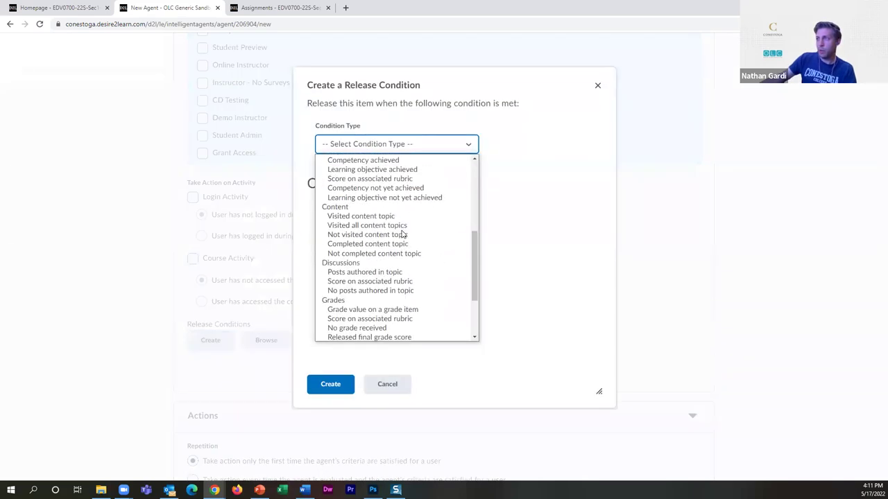
{"action": "scroll", "coordinate": [405, 242], "scroll_direction": "up", "scroll_amount": 2}
{"action": "scroll", "coordinate": [407, 244], "scroll_direction": "down", "scroll_amount": 2}
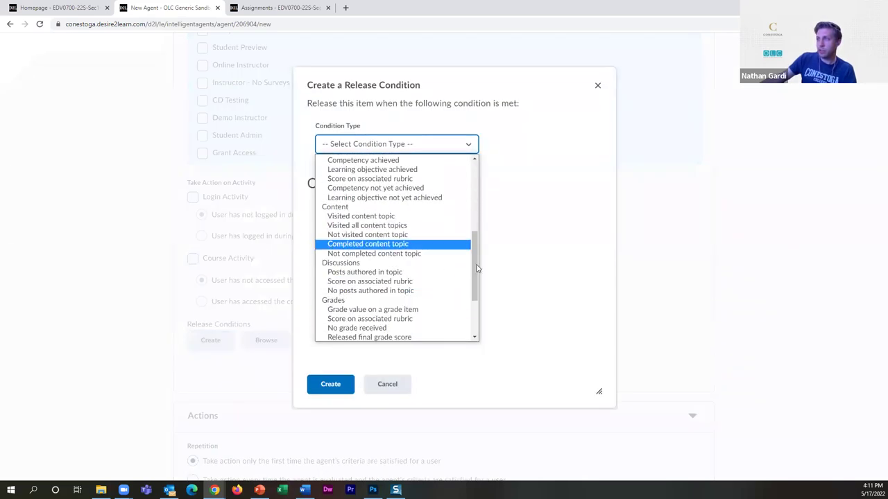
{"action": "left_click", "coordinate": [363, 273]}
Set the condition to the Week 2 Reflections discussion, 1 post, type Threads and Replies, and create it.
{"action": "left_click", "coordinate": [357, 234]}
{"action": "left_click", "coordinate": [358, 269]}
{"action": "left_click", "coordinate": [347, 281]}
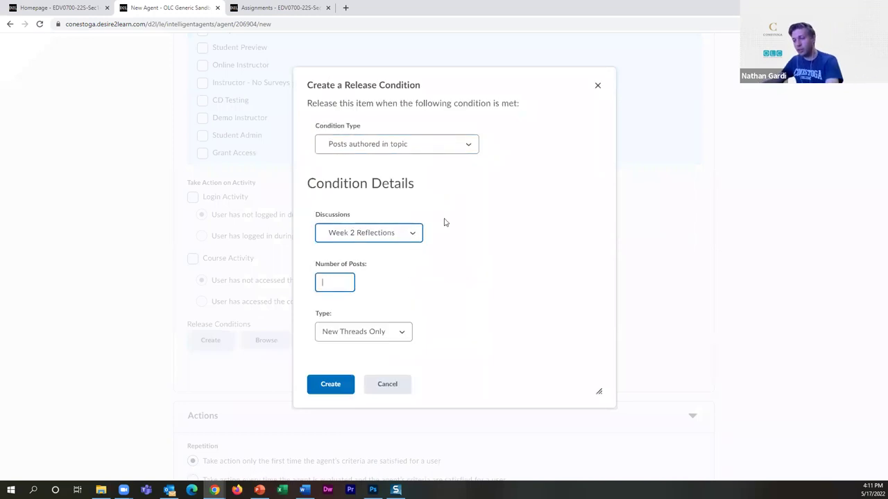
{"action": "type", "text": "1"}
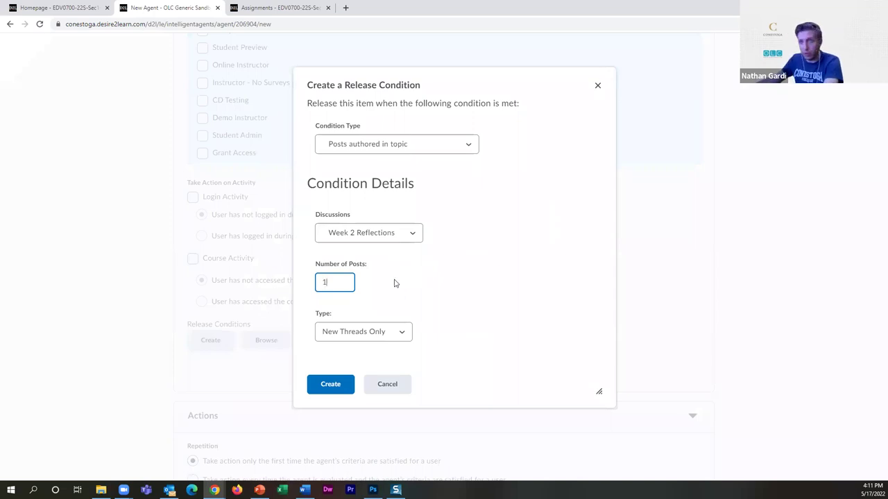
{"action": "left_click", "coordinate": [355, 335]}
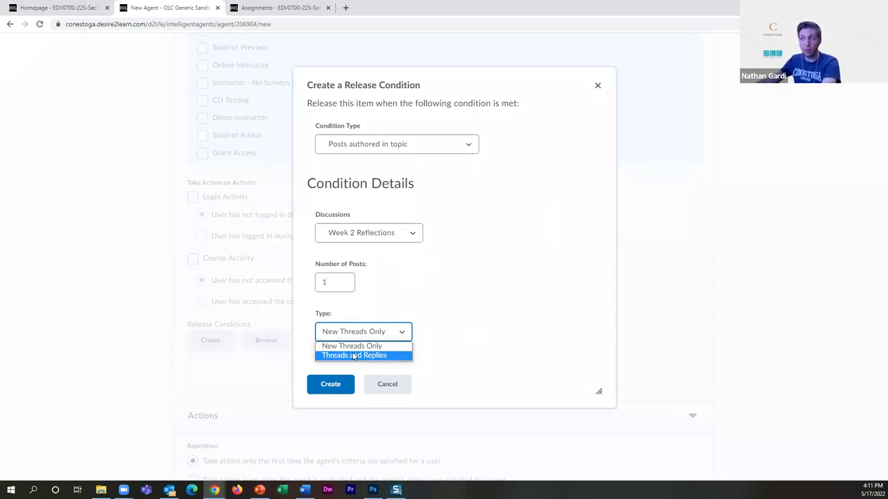
{"action": "left_click", "coordinate": [354, 355]}
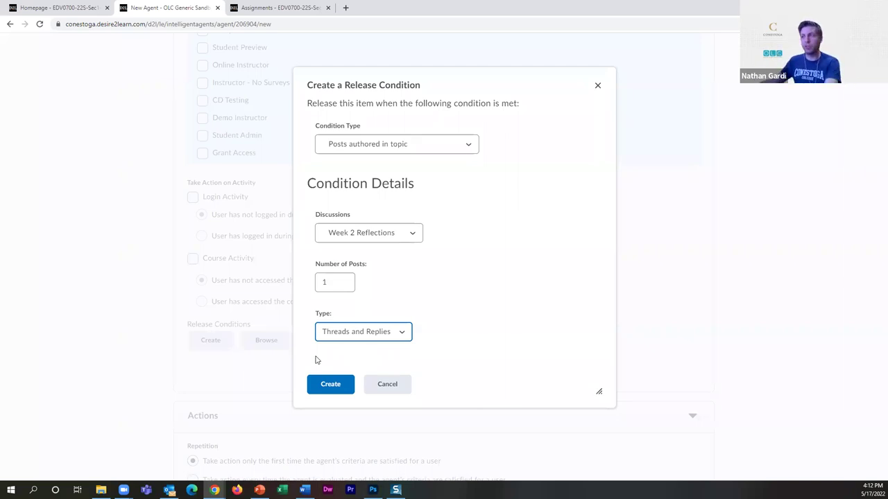
{"action": "left_click", "coordinate": [324, 381]}
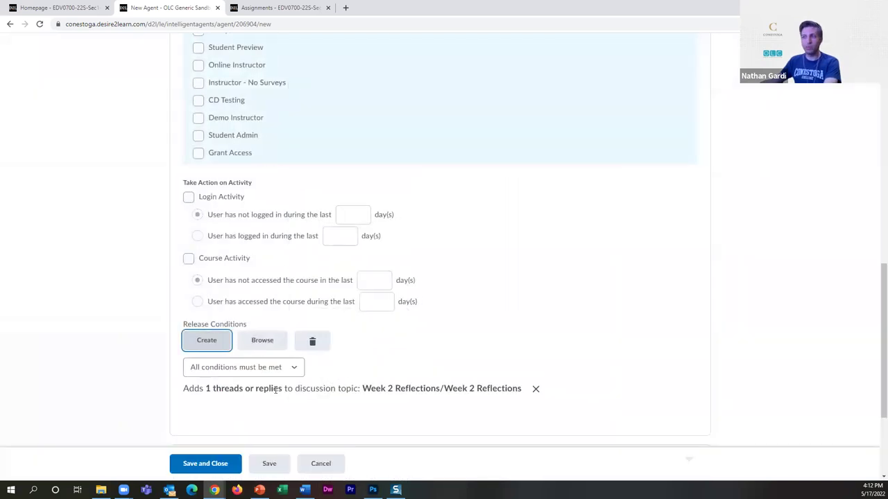
Review the repetition option that takes action only the first time the agent's criteria are satisfied.
{"action": "scroll", "coordinate": [285, 401], "scroll_direction": "down", "scroll_amount": 2}
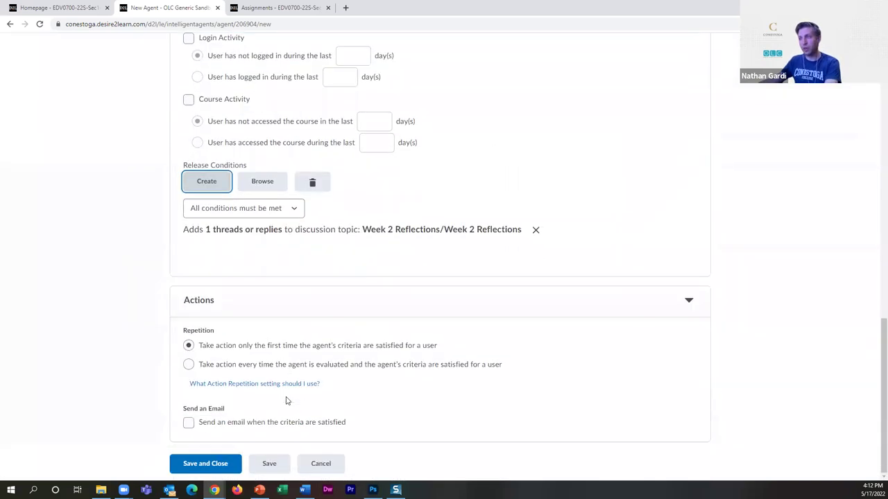
{"action": "left_click_drag", "start_coordinate": [457, 347], "coordinate": [198, 353]}
{"action": "left_click", "coordinate": [107, 304]}
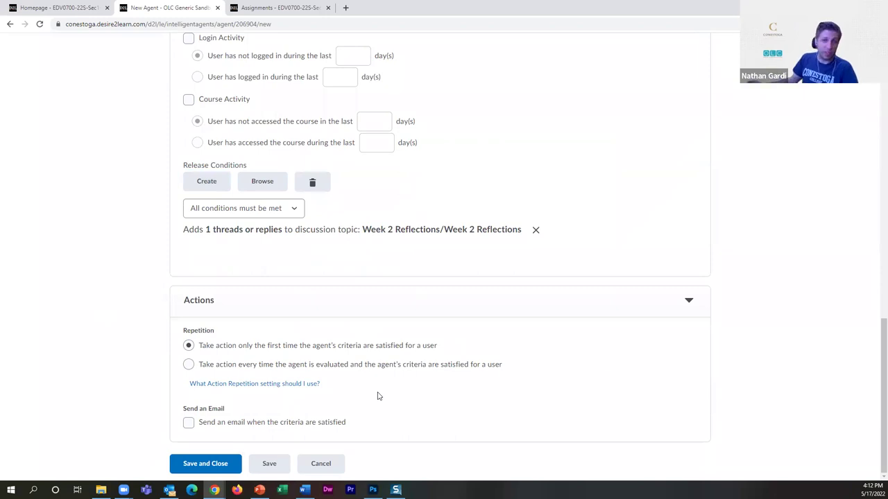
{"action": "left_click_drag", "start_coordinate": [458, 346], "coordinate": [200, 358]}
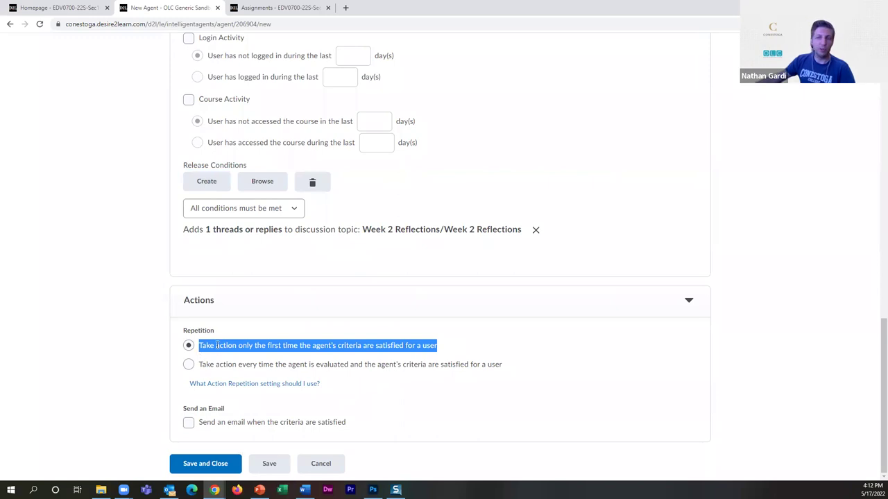
Try a Weekly schedule frequency for the agent and return it to No Schedule.
{"action": "scroll", "coordinate": [544, 289], "scroll_direction": "up", "scroll_amount": 4}
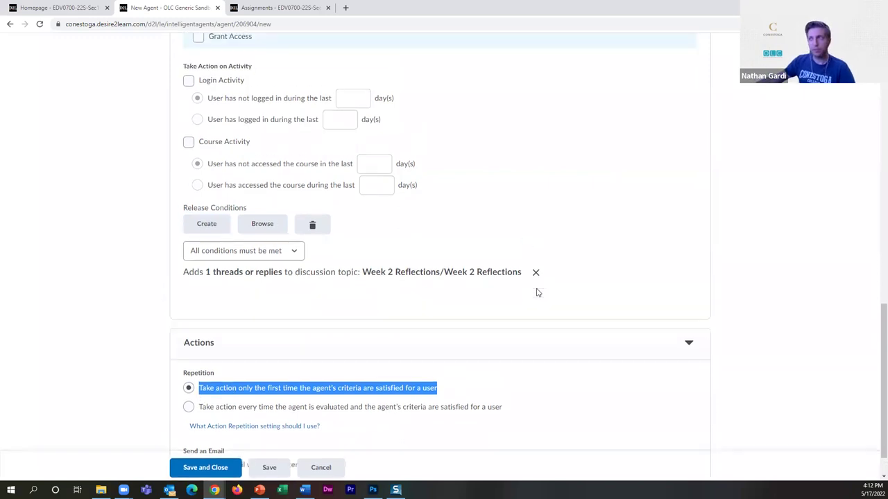
{"action": "scroll", "coordinate": [540, 294], "scroll_direction": "up", "scroll_amount": 6}
{"action": "scroll", "coordinate": [319, 220], "scroll_direction": "down", "scroll_amount": 2}
{"action": "left_click", "coordinate": [242, 210]}
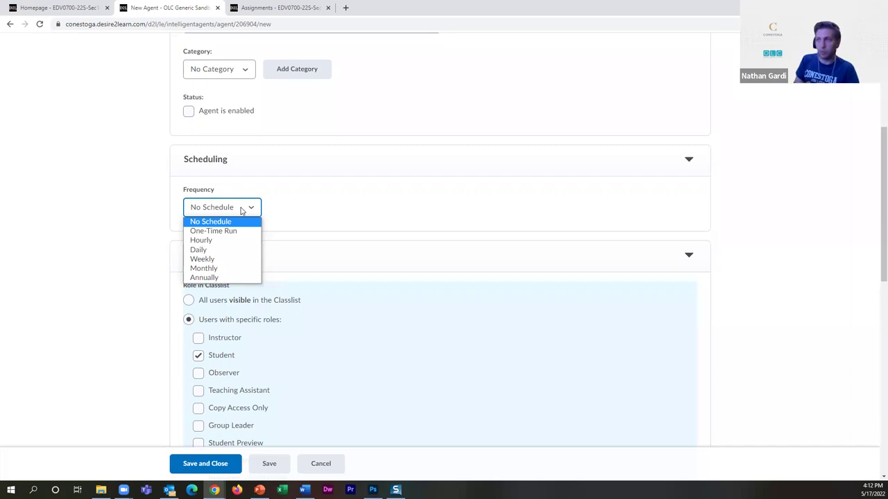
{"action": "left_click", "coordinate": [220, 259]}
{"action": "left_click", "coordinate": [299, 283]}
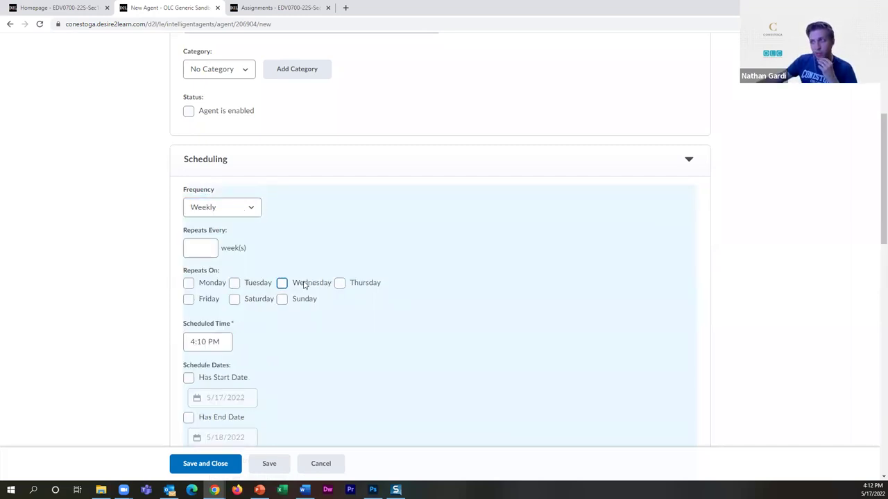
{"action": "scroll", "coordinate": [260, 348], "scroll_direction": "down", "scroll_amount": 2}
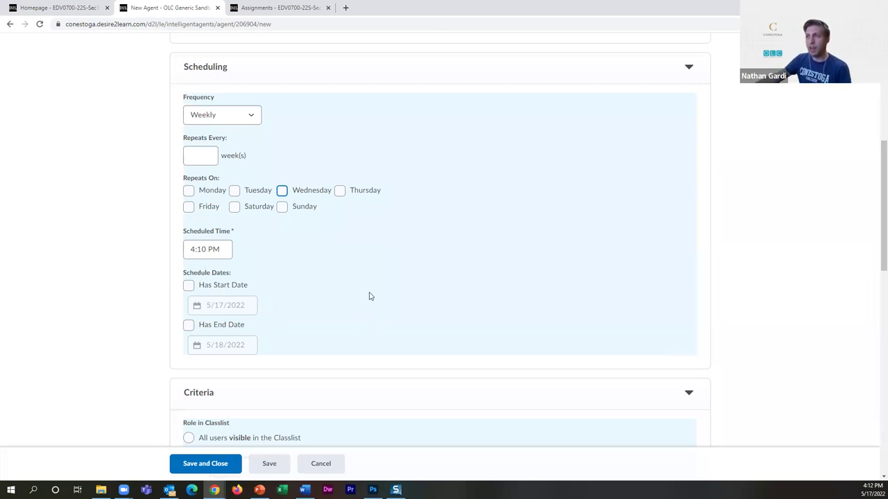
{"action": "left_click", "coordinate": [232, 114]}
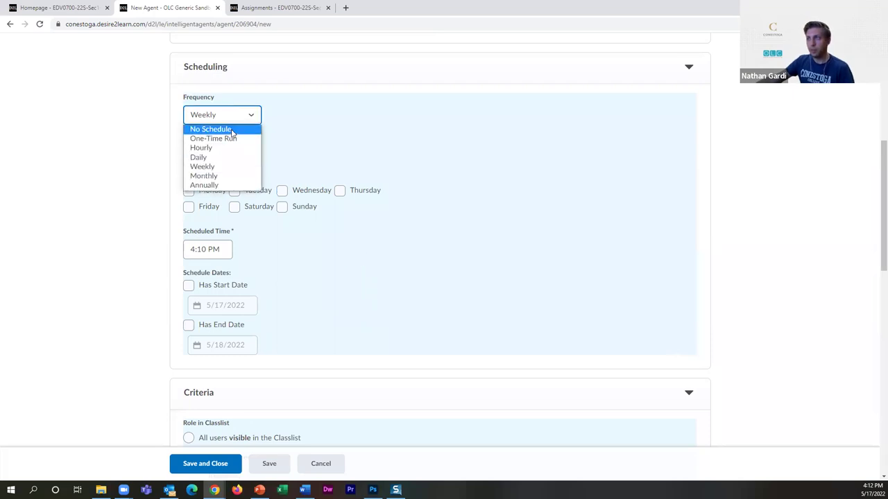
{"action": "left_click", "coordinate": [231, 131]}
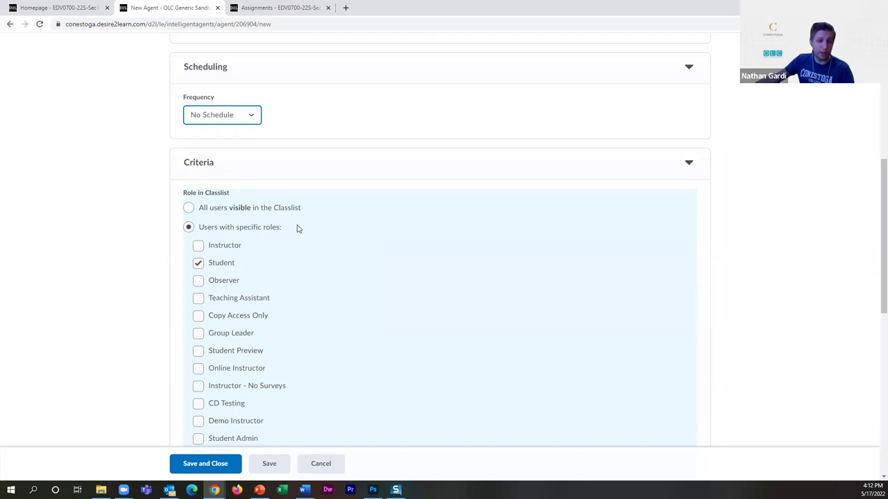
Enable sending an email when the agent's criteria are satisfied.
{"action": "scroll", "coordinate": [245, 151], "scroll_direction": "up", "scroll_amount": 5}
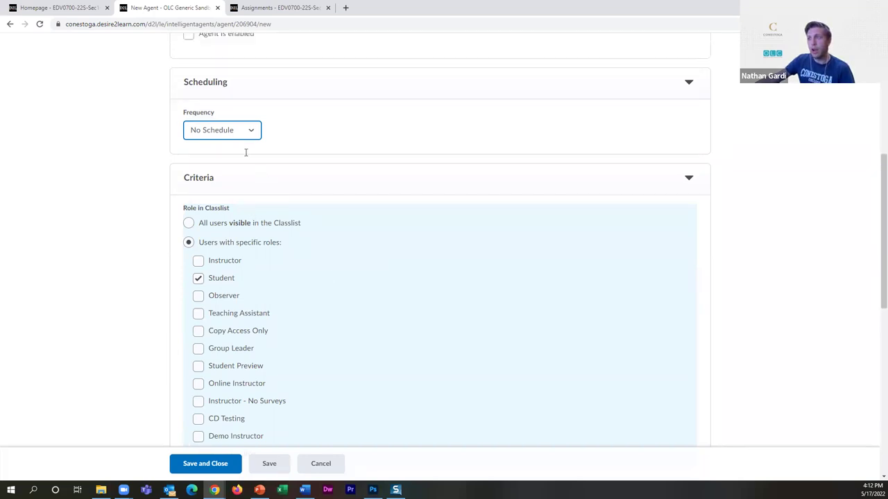
{"action": "left_click", "coordinate": [231, 228]}
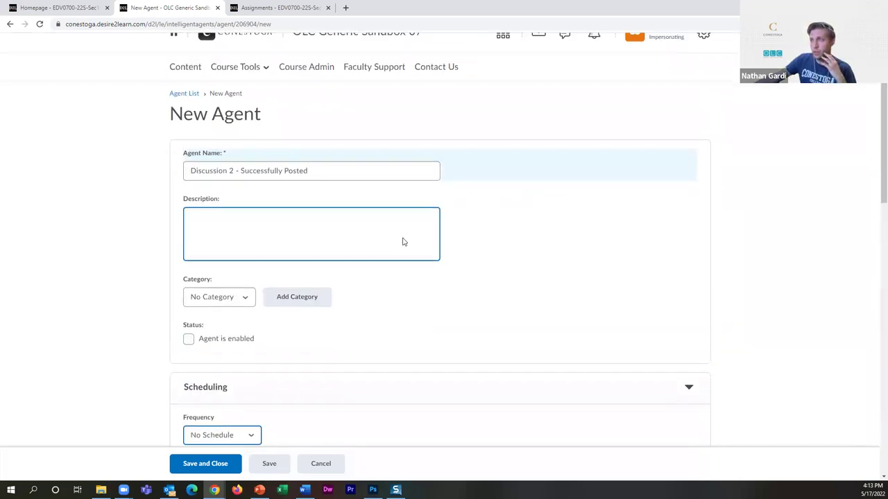
{"action": "scroll", "coordinate": [403, 249], "scroll_direction": "down", "scroll_amount": 15}
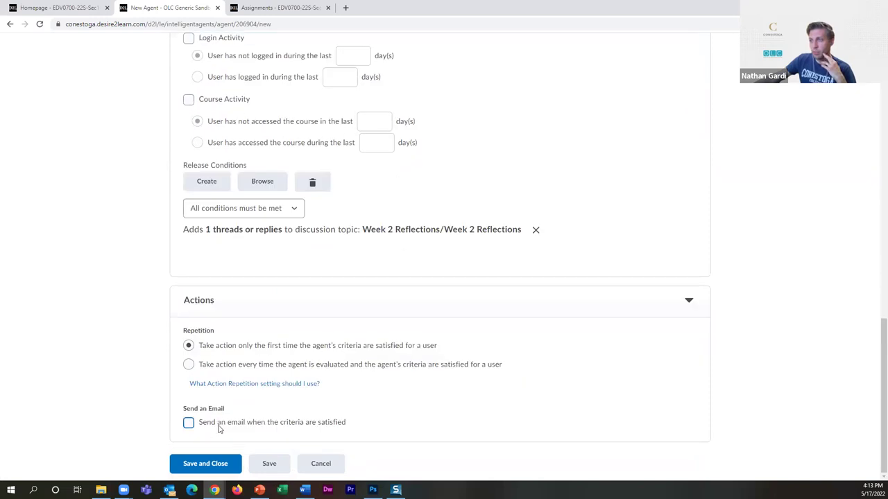
{"action": "left_click", "coordinate": [217, 424]}
{"action": "scroll", "coordinate": [217, 424], "scroll_direction": "down", "scroll_amount": 4}
Copy {InitiatingUser} from the special email addresses help and enter it as the email's To recipient.
{"action": "left_click", "coordinate": [269, 215]}
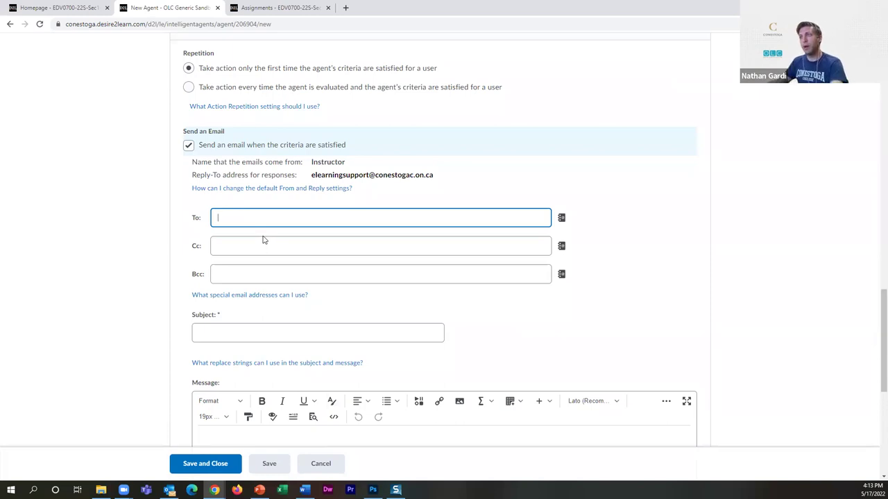
{"action": "left_click", "coordinate": [254, 295]}
{"action": "left_click_drag", "start_coordinate": [222, 152], "coordinate": [281, 155]}
{"action": "left_click", "coordinate": [219, 156]}
{"action": "key", "text": "ctrl+c"}
{"action": "left_click", "coordinate": [210, 211]}
{"action": "left_click", "coordinate": [234, 215]}
{"action": "key", "text": "ctrl+v"}
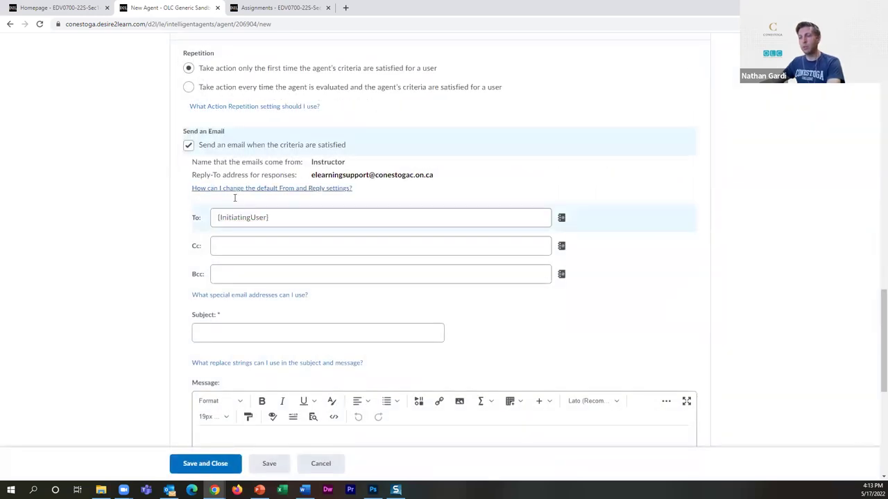
Set the agent email's subject to "Great Job - Discussion 2".
{"action": "scroll", "coordinate": [243, 263], "scroll_direction": "down", "scroll_amount": 2}
{"action": "left_click", "coordinate": [223, 240]}
{"action": "type", "text": "Great Job - Discussion 2"}
Copy {InitiatingUserFirstName} from the replace strings help and begin the email message with the greeting "Hello {InitiatingUserFirstName},".
{"action": "left_click", "coordinate": [278, 352]}
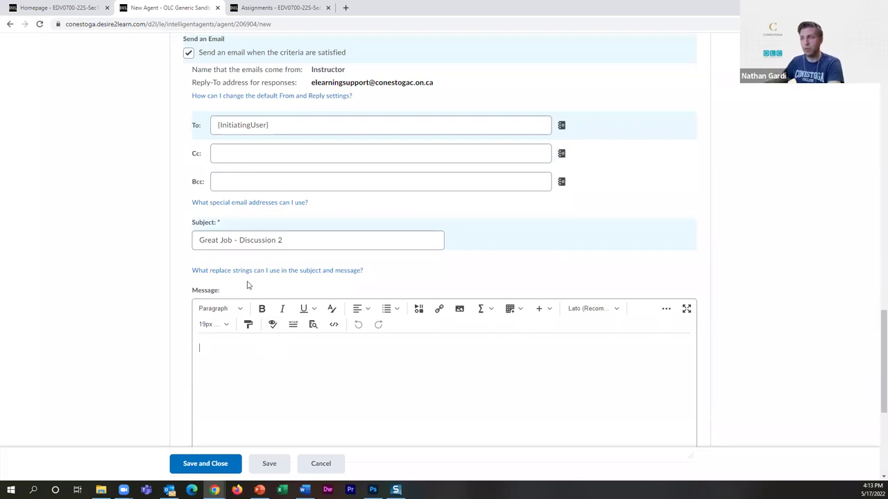
{"action": "left_click", "coordinate": [244, 271]}
{"action": "left_click_drag", "start_coordinate": [286, 218], "coordinate": [388, 218]}
{"action": "left_click", "coordinate": [277, 328]}
{"action": "left_click", "coordinate": [277, 375]}
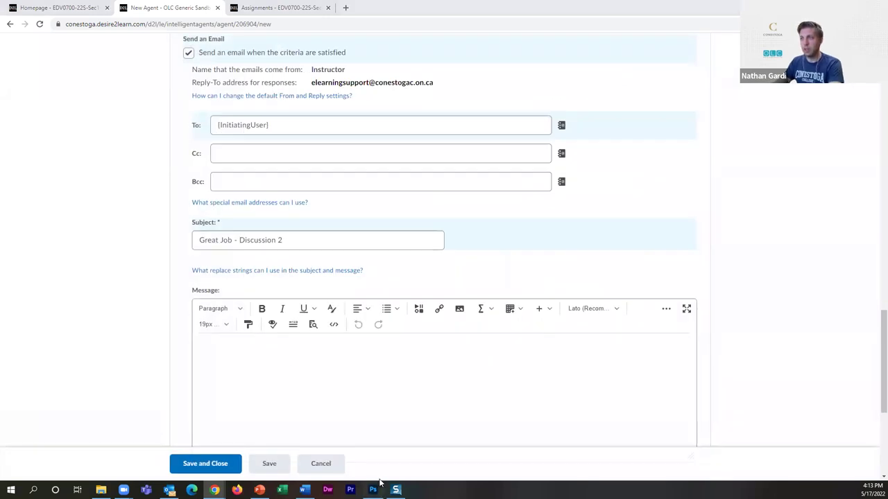
{"action": "type", "text": "Hello"}
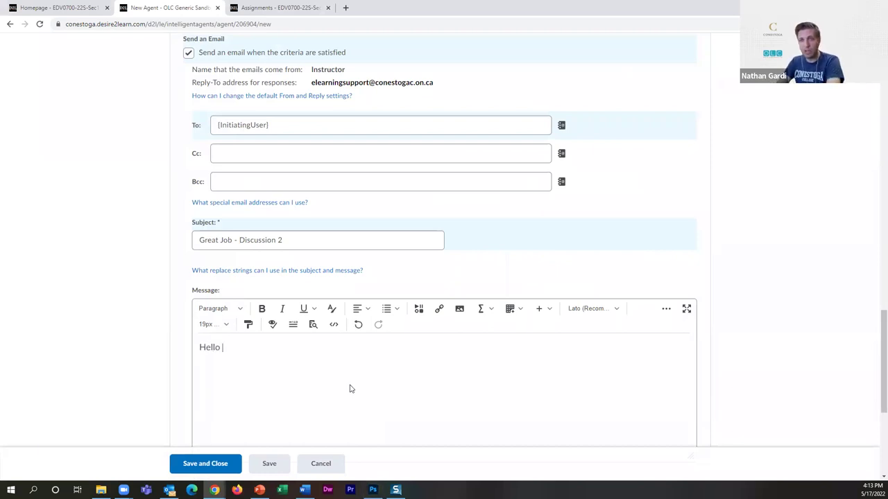
{"action": "key", "text": "ctrl+v"}
{"action": "type", "text": ","}
{"action": "key", "text": "BackSpace"}
{"action": "key", "text": "BackSpace"}
{"action": "key", "text": "Return"}
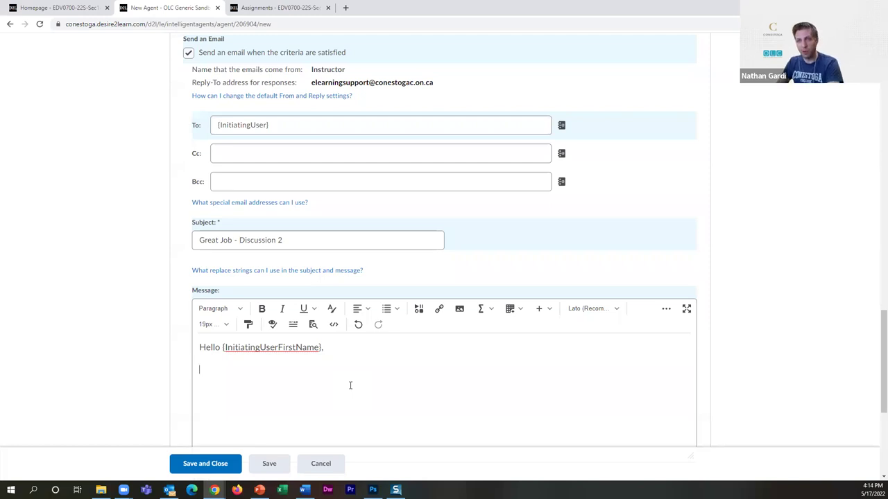
Add "Great job posting in Discussion 2!" and "See you for more next week." to the message and save the agent.
{"action": "key", "text": "Return"}
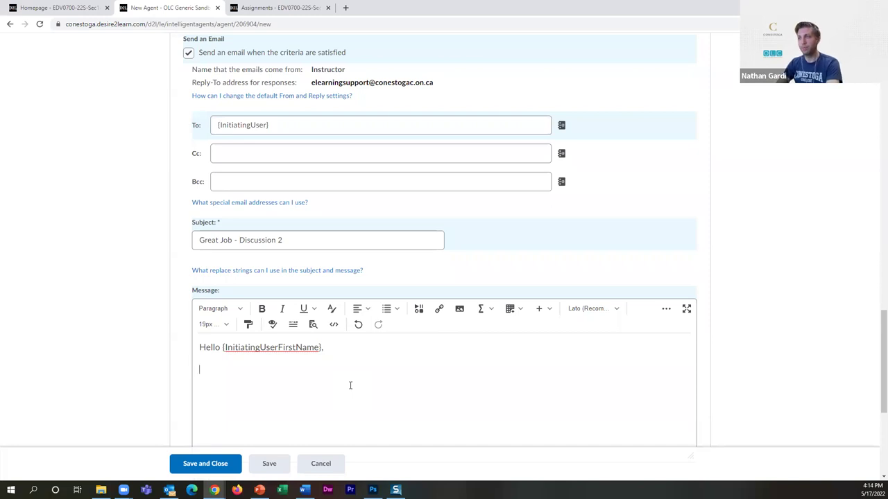
{"action": "type", "text": "Great job posting "}
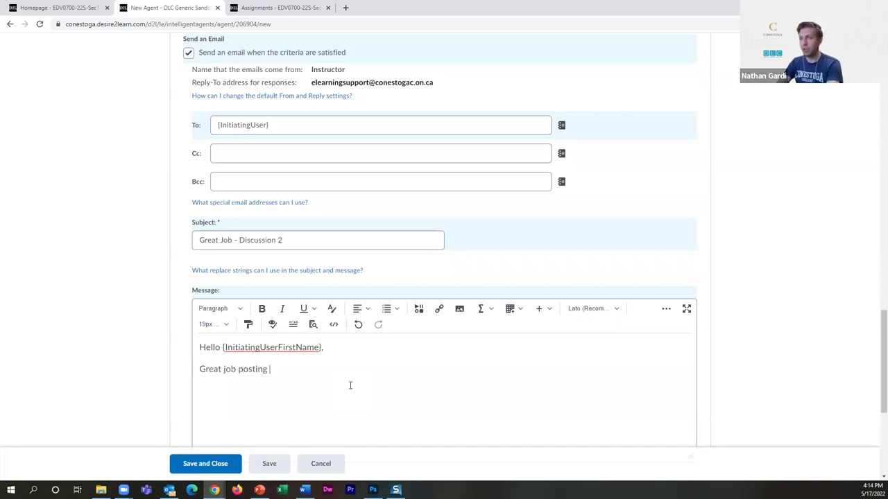
{"action": "type", "text": "in Discussion 2"}
{"action": "type", "text": "! "}
{"action": "type", "text": "See you for more next week."}
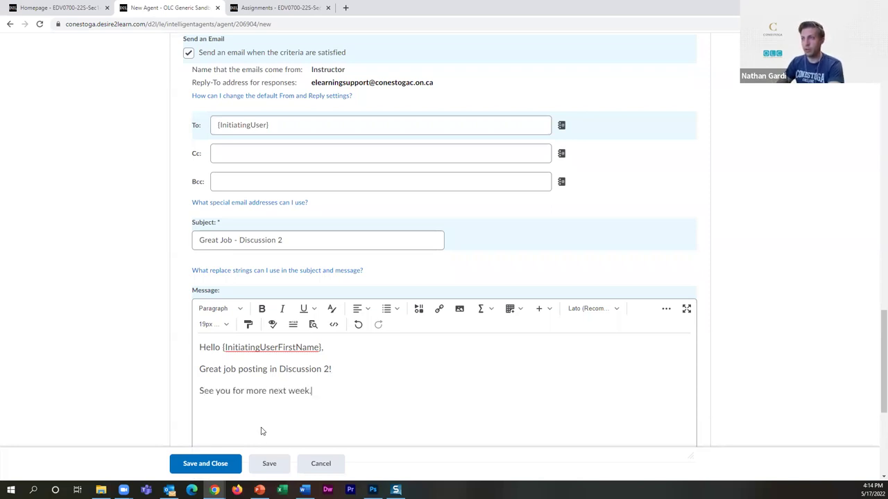
{"action": "left_click", "coordinate": [215, 462]}
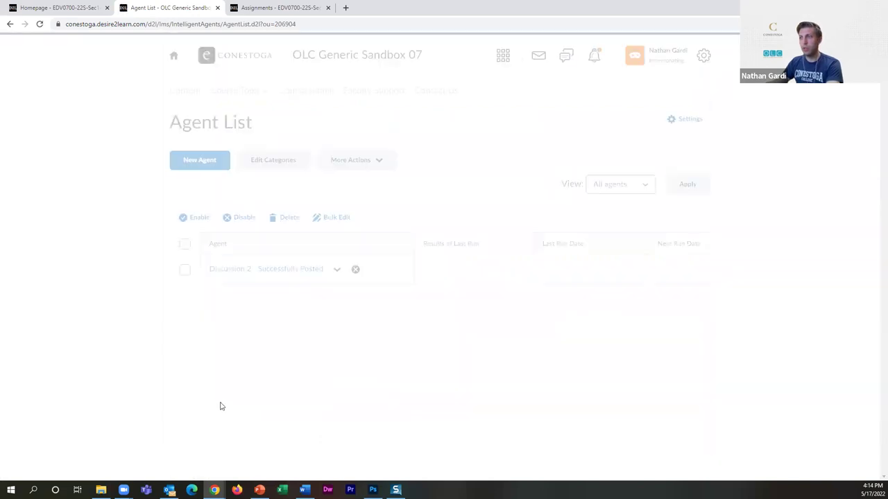
Create a new agent named "Discussion 2 - Did Not Post".
{"action": "left_click", "coordinate": [204, 165]}
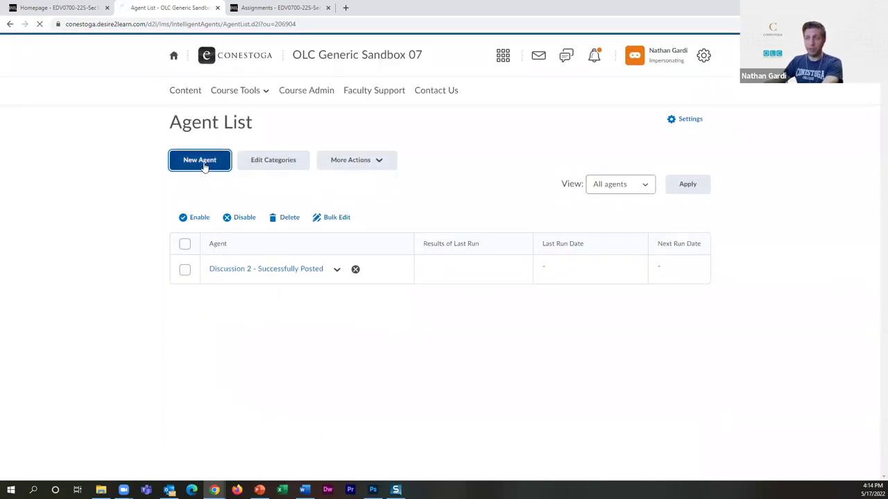
{"action": "left_click", "coordinate": [223, 195]}
{"action": "type", "text": "Discussion 2 - Did no"}
{"action": "key", "text": "BackSpace"}
{"action": "key", "text": "BackSpace"}
{"action": "type", "text": "No"}
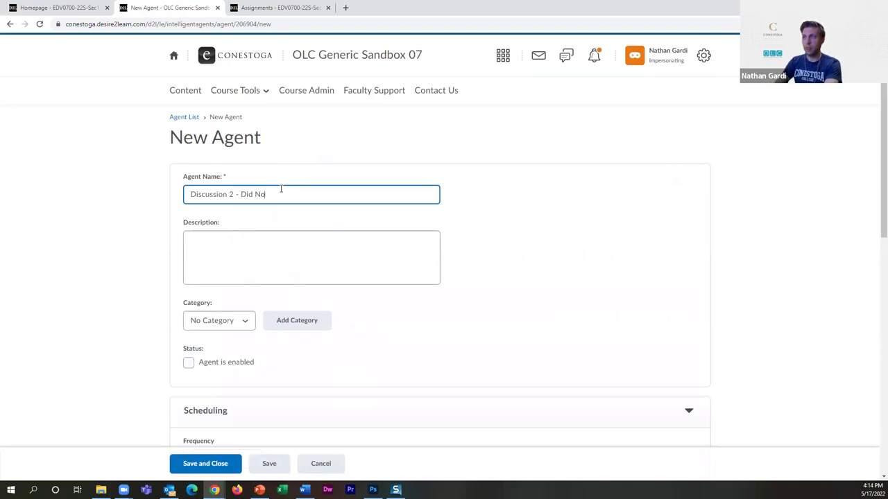
{"action": "type", "text": "t Post"}
Limit the agent's classlist criteria to users with specific roles, selecting Student.
{"action": "scroll", "coordinate": [277, 239], "scroll_direction": "down", "scroll_amount": 1}
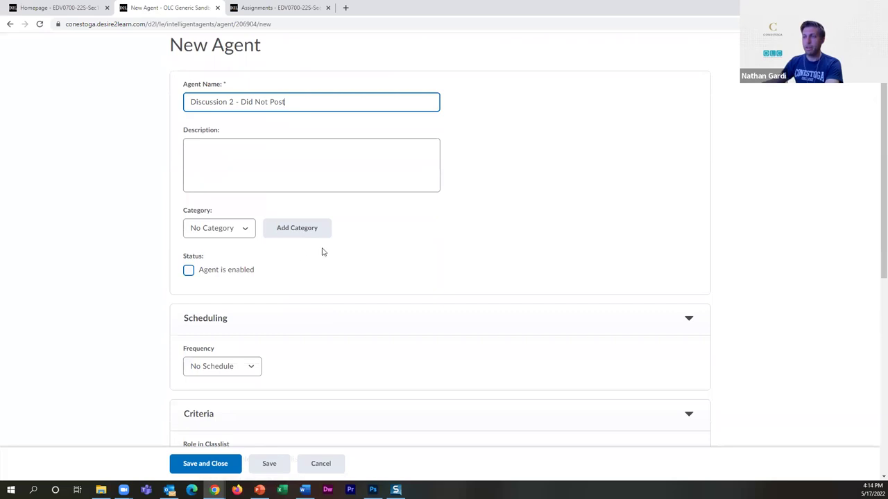
{"action": "scroll", "coordinate": [326, 250], "scroll_direction": "down", "scroll_amount": 2}
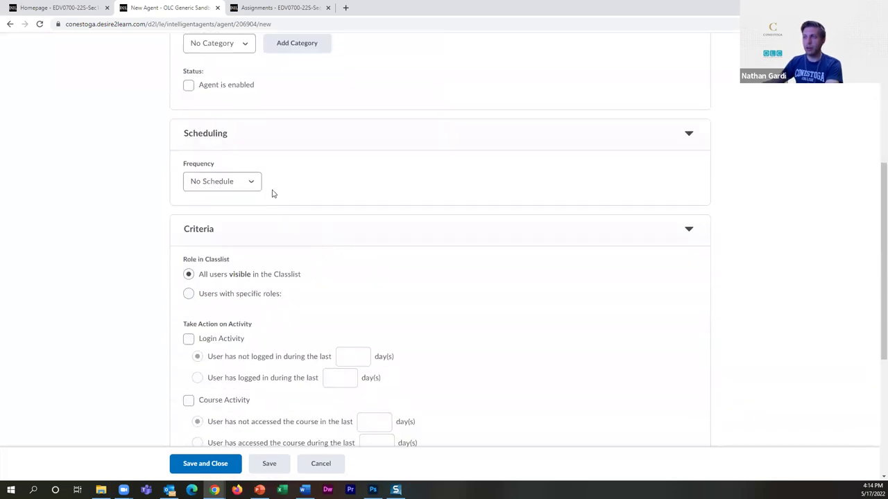
{"action": "scroll", "coordinate": [263, 198], "scroll_direction": "down", "scroll_amount": 1}
{"action": "left_click", "coordinate": [201, 201]}
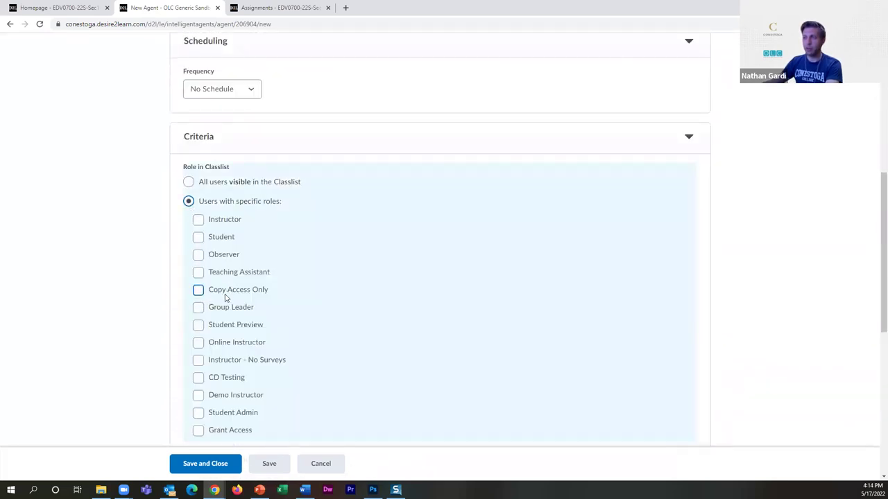
{"action": "scroll", "coordinate": [197, 383], "scroll_direction": "down", "scroll_amount": 1}
{"action": "left_click", "coordinate": [198, 190]}
Create a "No posts authored in topic" release condition for Week 2 Reflections with the type "No threads or replies".
{"action": "scroll", "coordinate": [338, 222], "scroll_direction": "down", "scroll_amount": 1}
{"action": "scroll", "coordinate": [338, 221], "scroll_direction": "down", "scroll_amount": 3}
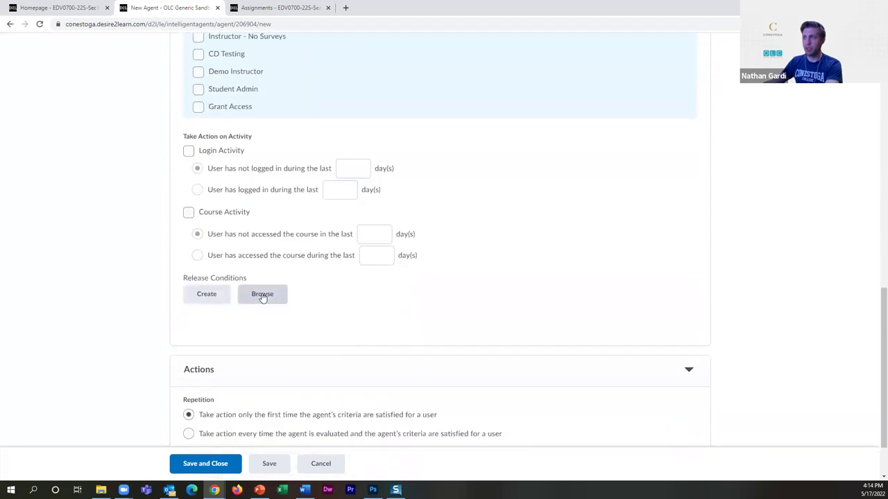
{"action": "left_click", "coordinate": [215, 302]}
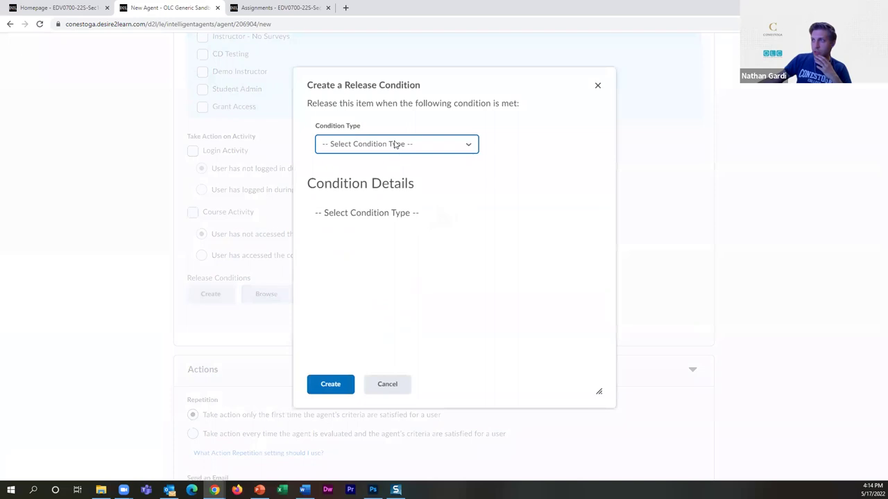
{"action": "left_click", "coordinate": [396, 144]}
{"action": "scroll", "coordinate": [396, 243], "scroll_direction": "down", "scroll_amount": 2}
{"action": "scroll", "coordinate": [395, 243], "scroll_direction": "down", "scroll_amount": 5}
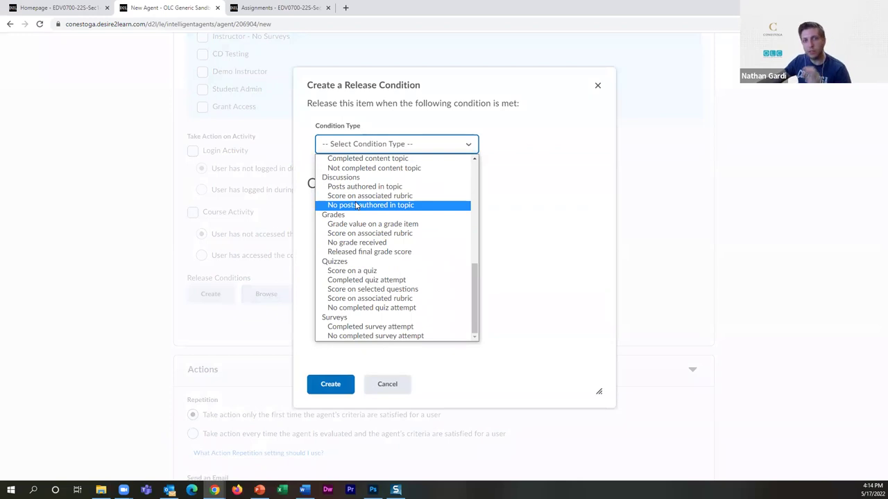
{"action": "left_click", "coordinate": [355, 205]}
{"action": "left_click", "coordinate": [356, 234]}
{"action": "left_click", "coordinate": [362, 266]}
{"action": "left_click", "coordinate": [362, 282]}
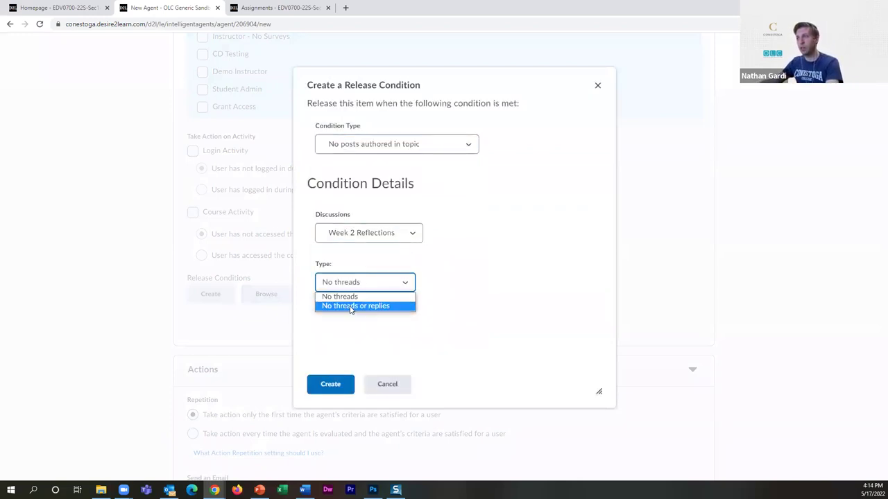
{"action": "left_click", "coordinate": [357, 307]}
{"action": "left_click", "coordinate": [330, 384]}
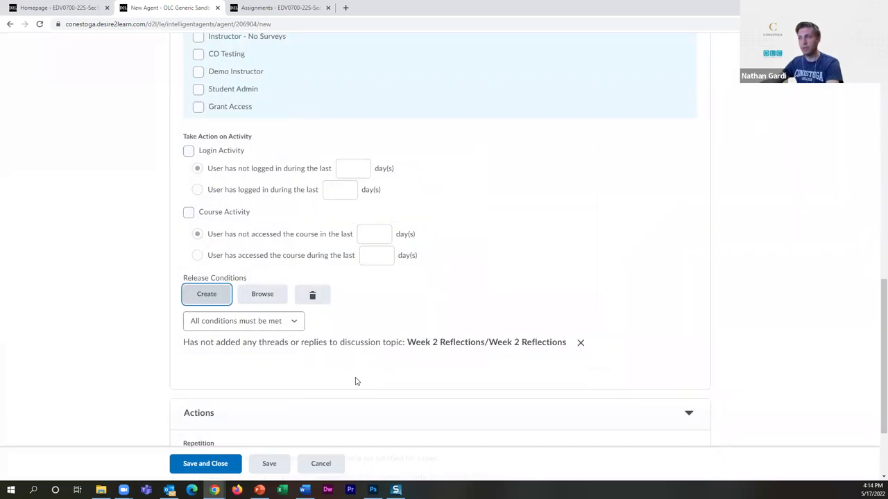
Enable sending an email when the Did Not Post agent's criteria are satisfied.
{"action": "scroll", "coordinate": [353, 382], "scroll_direction": "down", "scroll_amount": 2}
{"action": "left_click", "coordinate": [188, 422]}
{"action": "scroll", "coordinate": [275, 323], "scroll_direction": "down", "scroll_amount": 5}
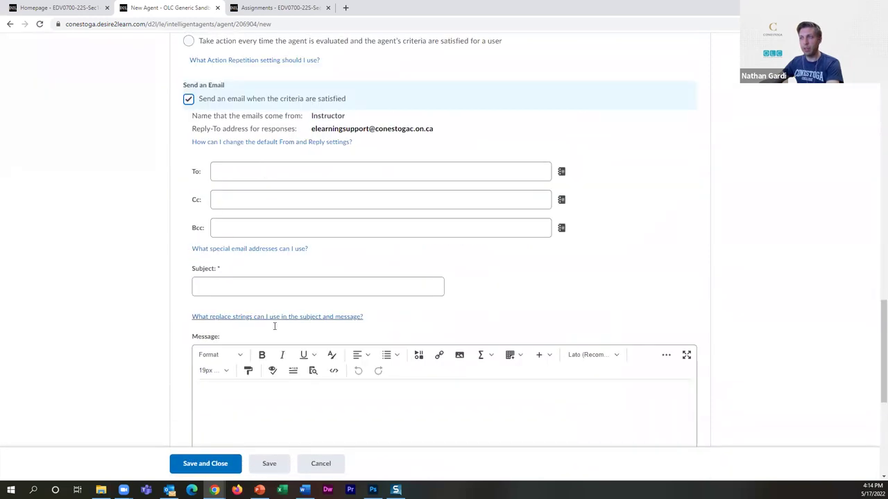
Begin the email message with "Hello" followed by the copied {InitiatingUserFirstName} replace string.
{"action": "left_click", "coordinate": [251, 286]}
{"action": "key", "text": "Tab"}
{"action": "key", "text": "Tab"}
{"action": "type", "text": "Hello"}
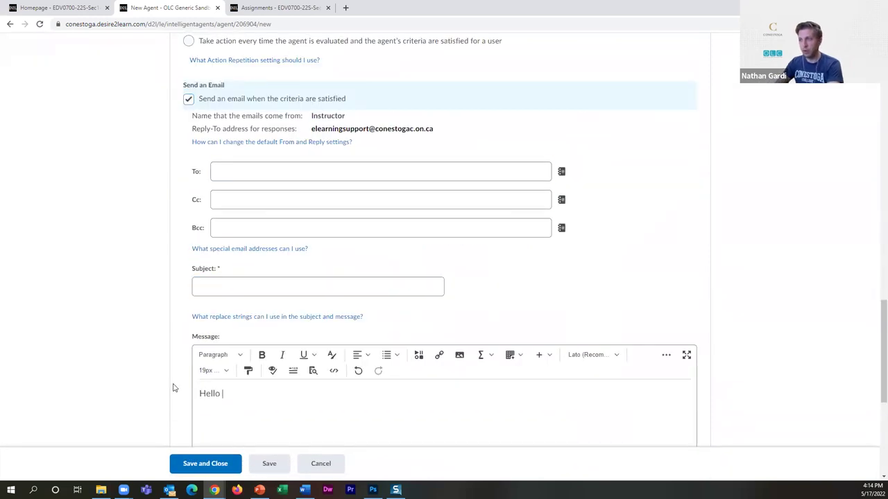
{"action": "key", "text": "ctrl+v"}
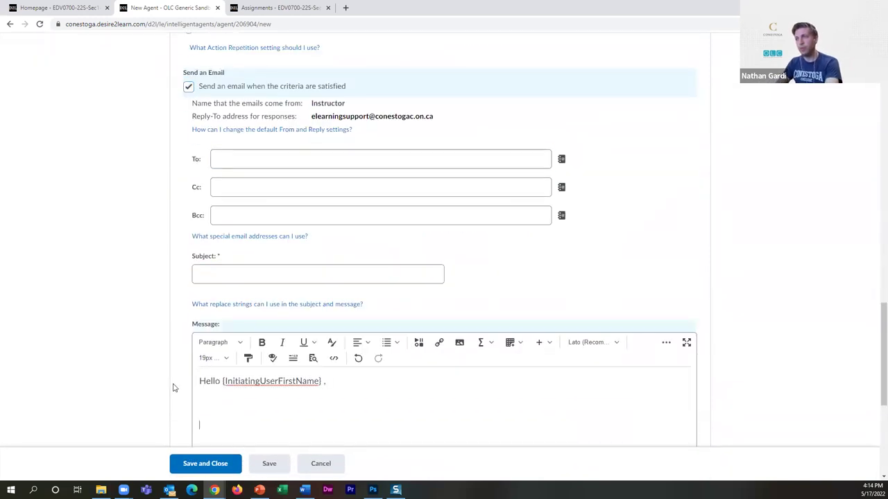
Write the message lines "I can see that you did not post in Week 2 Discussion.", "This is important." and "If you need extra assistance please reach out.".
{"action": "type", "text": "I can see th"}
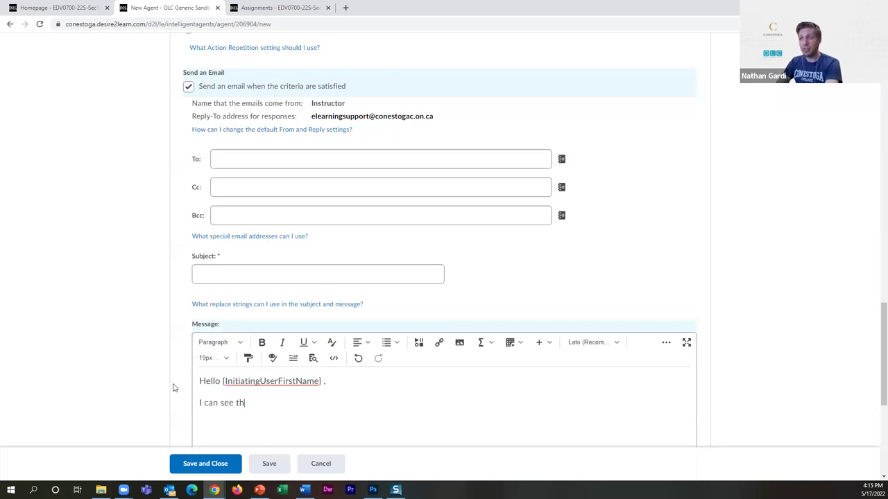
{"action": "type", "text": "at you did not post in "}
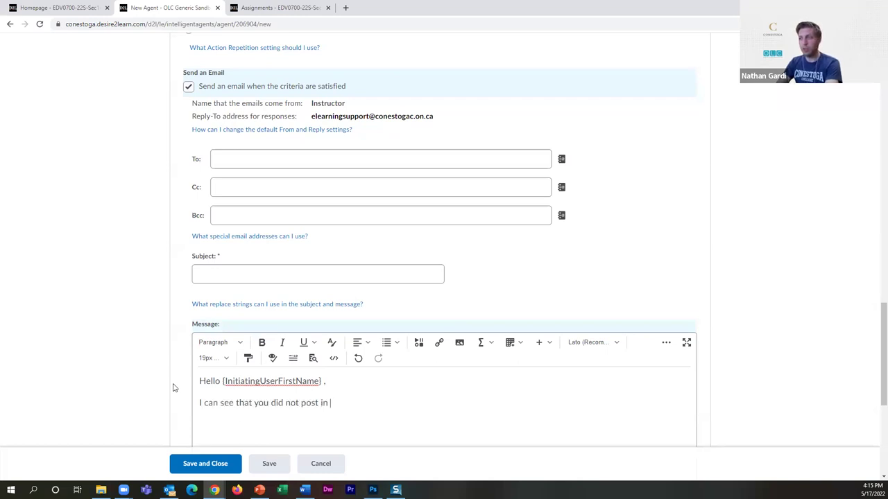
{"action": "type", "text": "Week 2 Discussion."}
{"action": "key", "text": "Return"}
{"action": "type", "text": "This is important."}
{"action": "key", "text": "Return"}
{"action": "type", "text": "If you need extra"}
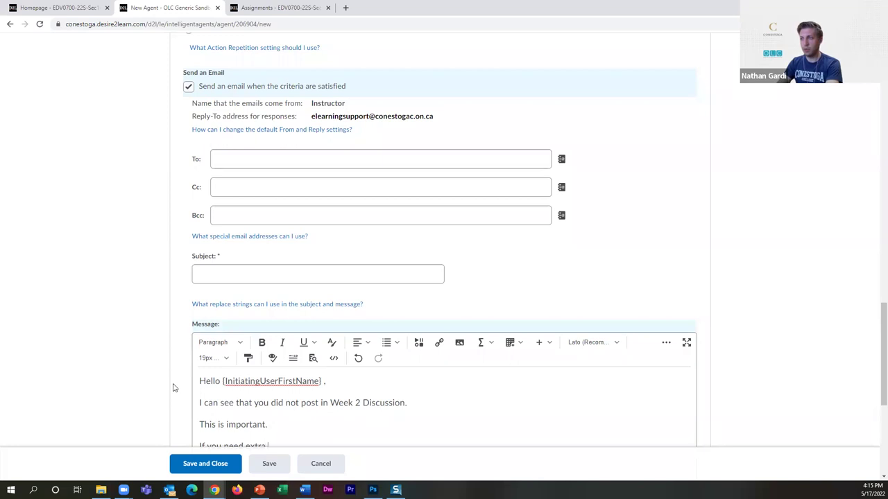
{"action": "scroll", "coordinate": [174, 388], "scroll_direction": "down", "scroll_amount": 2}
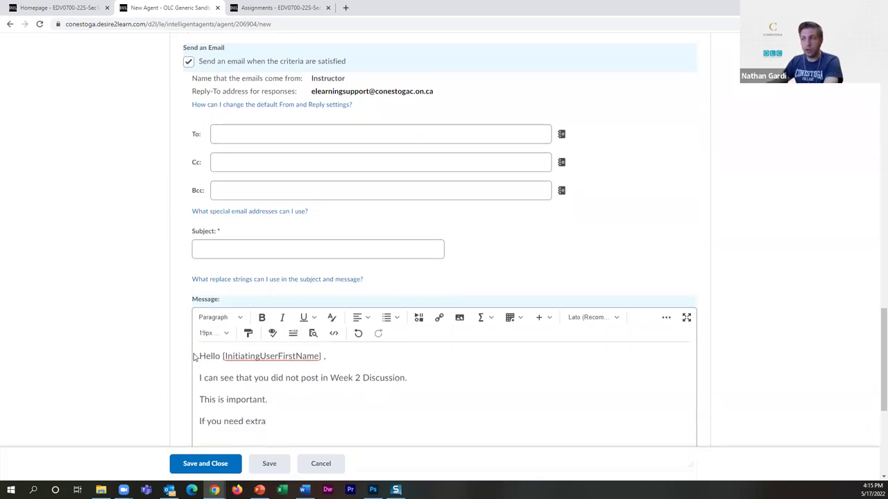
{"action": "type", "text": "d extra assistance plea"}
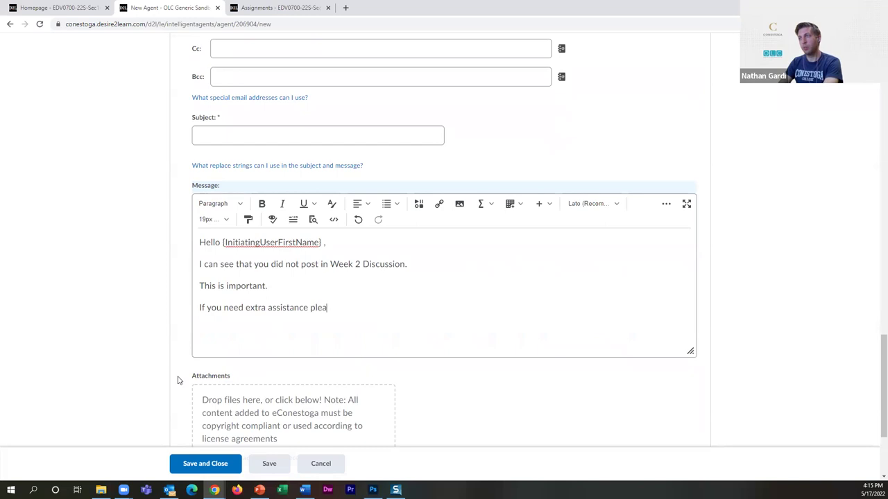
{"action": "type", "text": "se reach out."}
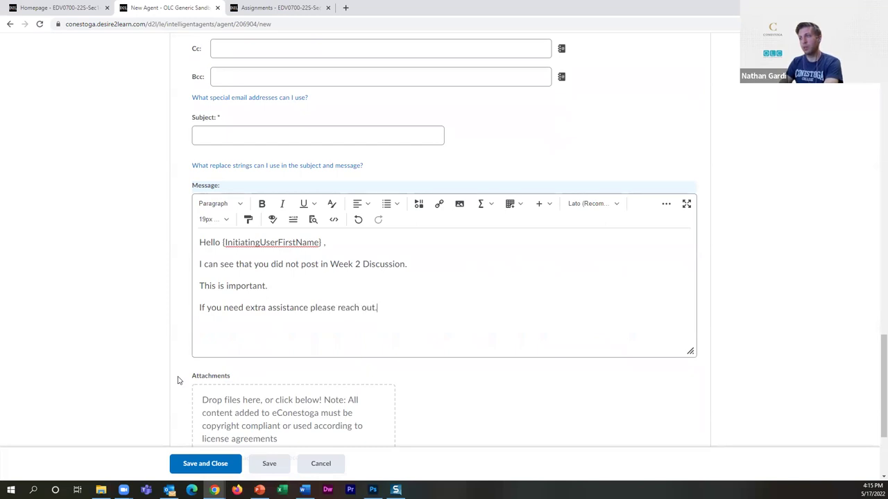
Set the email subject to "Week 2 Discussion - Not Posted".
{"action": "left_click", "coordinate": [264, 129]}
{"action": "type", "text": "Week 2 Discussion - Not Posted"}
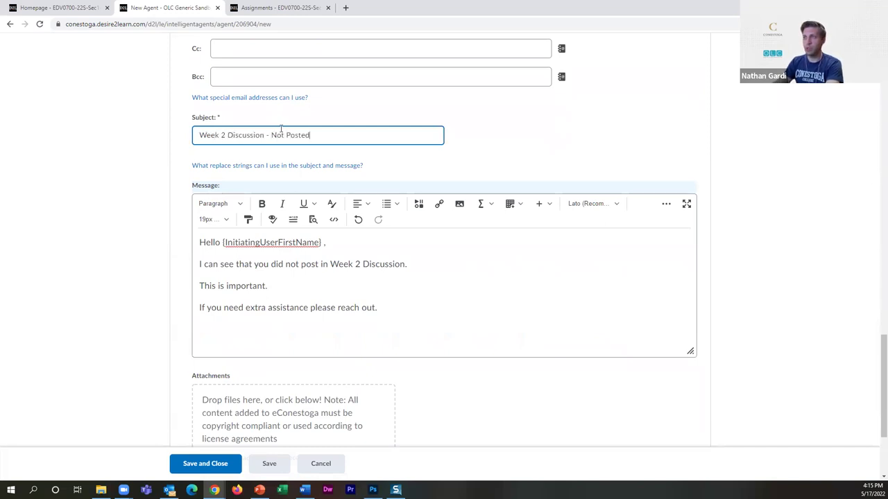
Copy {InitiatingUser} from the special email addresses help into the To recipient and save the Did Not Post agent.
{"action": "left_click", "coordinate": [239, 97]}
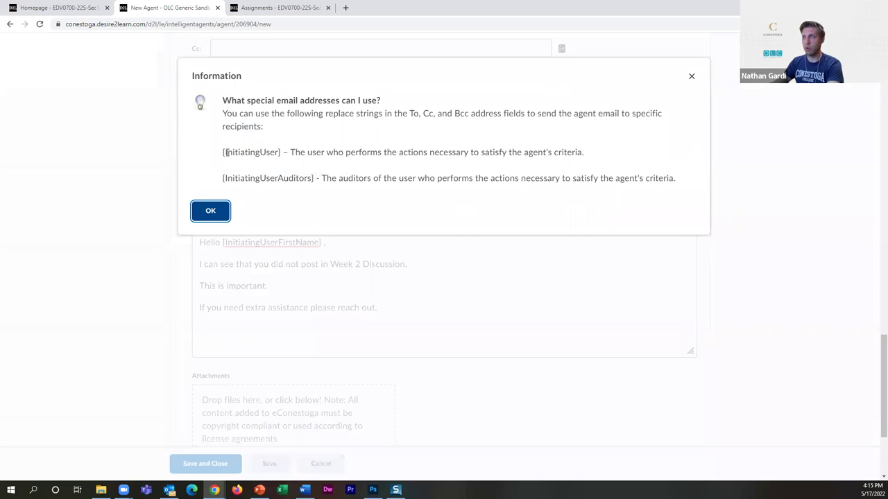
{"action": "left_click_drag", "start_coordinate": [223, 152], "coordinate": [281, 153]}
{"action": "left_click", "coordinate": [210, 210]}
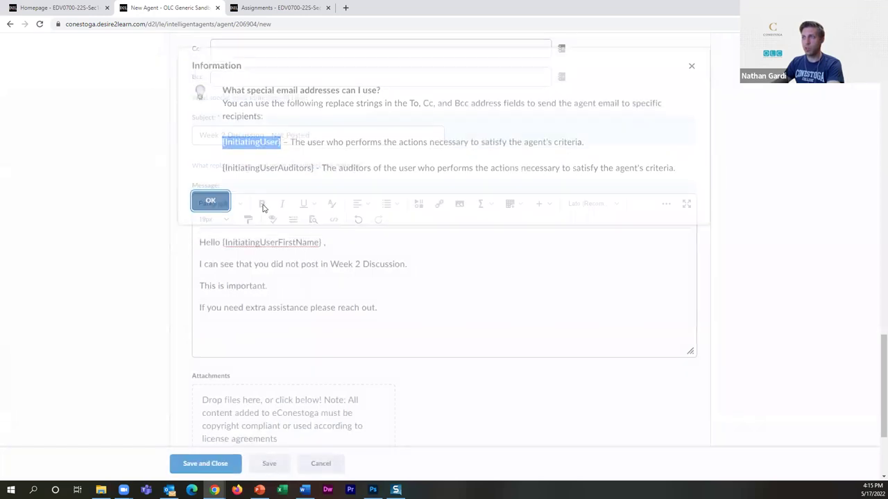
{"action": "left_click", "coordinate": [268, 113]}
{"action": "left_click", "coordinate": [138, 141]}
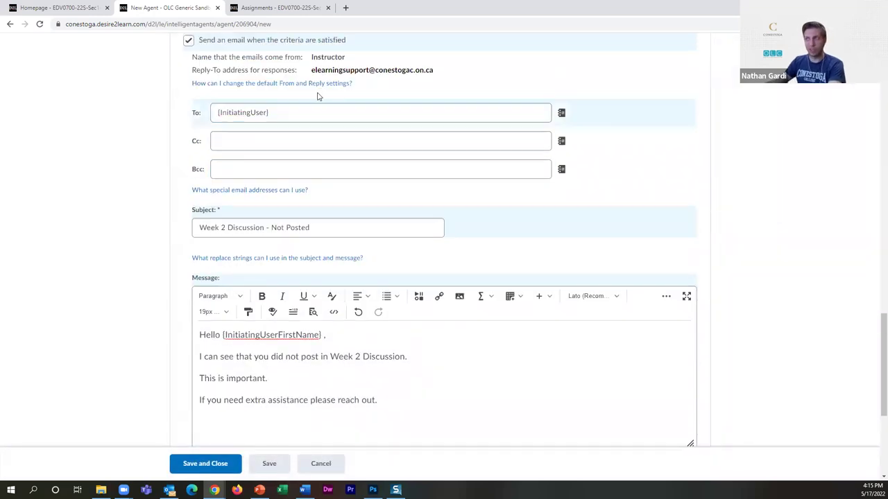
{"action": "left_click", "coordinate": [201, 463]}
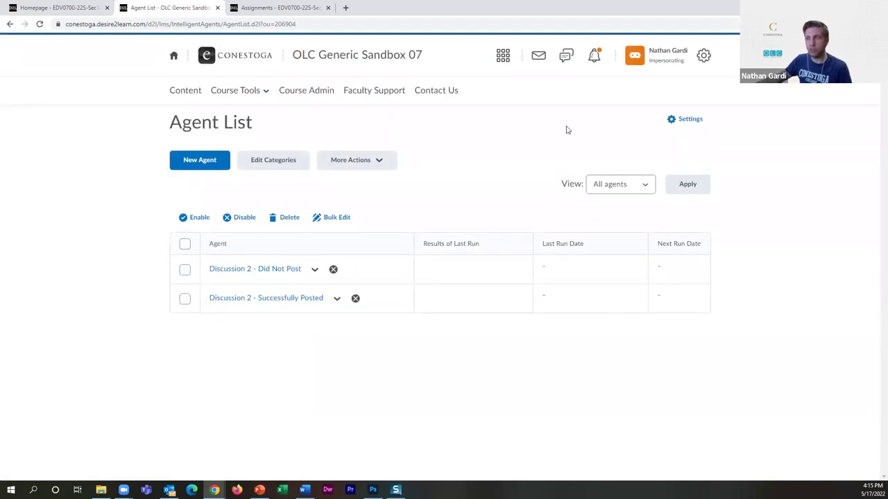
Check the actions available for the Did Not Post agent and open the "Discussion 2 - Successfully Posted" agent for editing.
{"action": "left_click", "coordinate": [316, 270]}
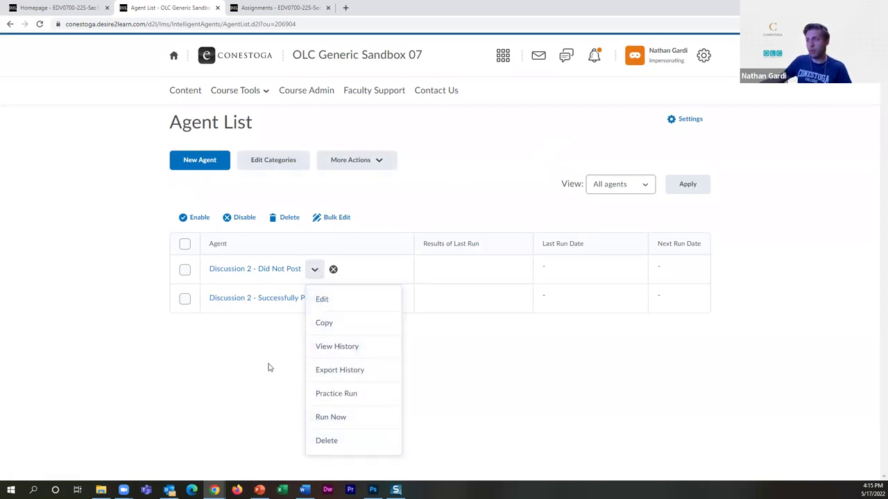
{"action": "left_click", "coordinate": [313, 269]}
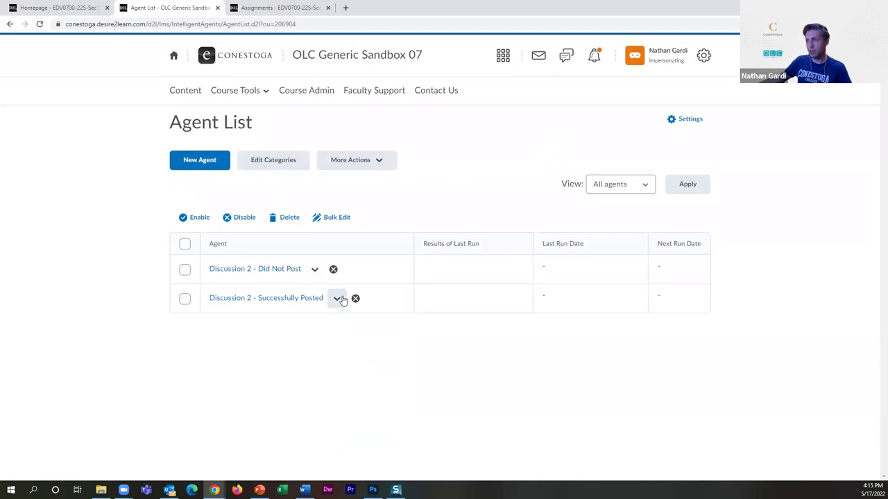
{"action": "left_click", "coordinate": [337, 298]}
{"action": "left_click", "coordinate": [326, 299]}
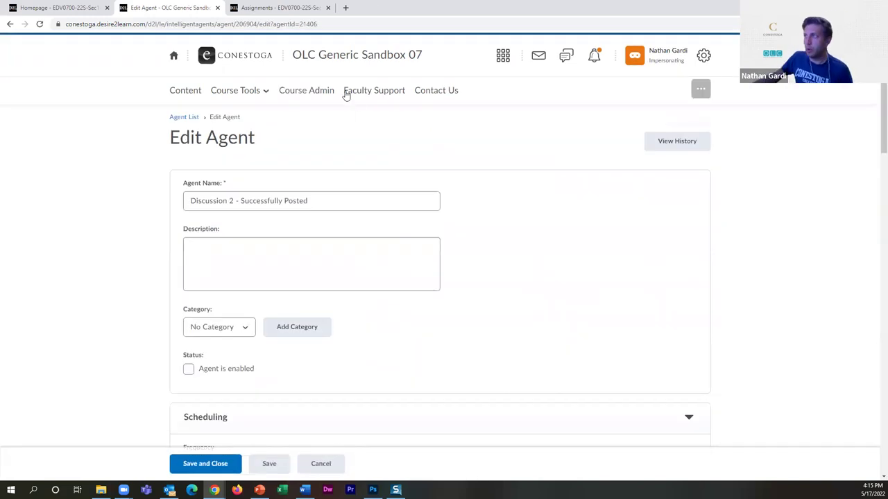
Leave the agent editor without saving and open the course's Groups management page.
{"action": "left_click", "coordinate": [319, 464]}
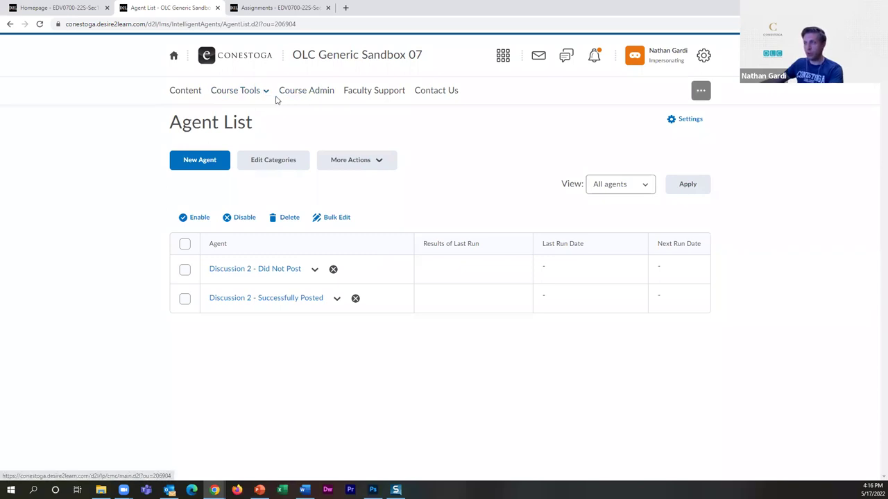
{"action": "double_click", "coordinate": [237, 118]}
{"action": "left_click", "coordinate": [208, 121]}
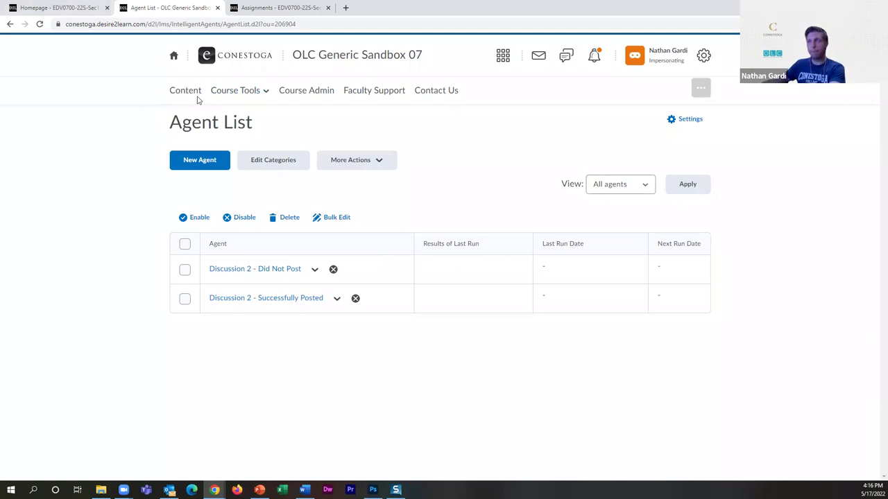
{"action": "left_click", "coordinate": [236, 90]}
{"action": "left_click", "coordinate": [240, 357]}
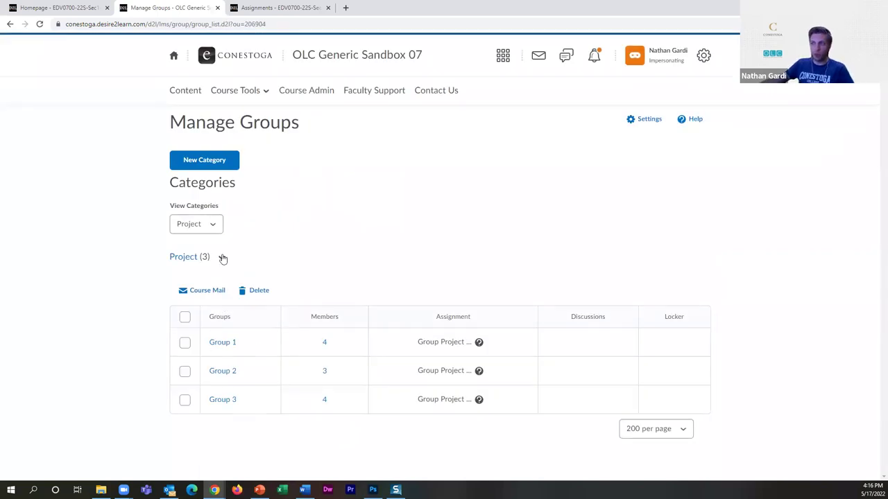
Set up a new group category named "Assignment 1 Source Document" with enrollment type # of Groups and 10 groups.
{"action": "left_click", "coordinate": [212, 160]}
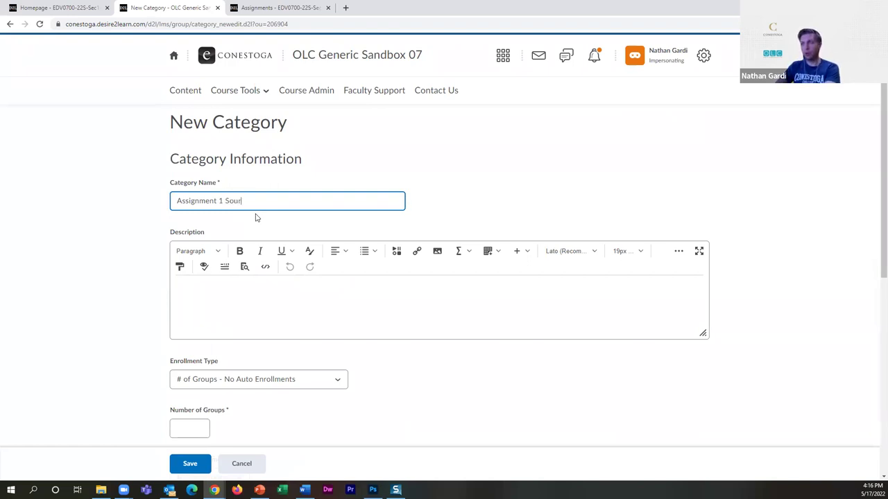
{"action": "scroll", "coordinate": [143, 187], "scroll_direction": "down", "scroll_amount": 2}
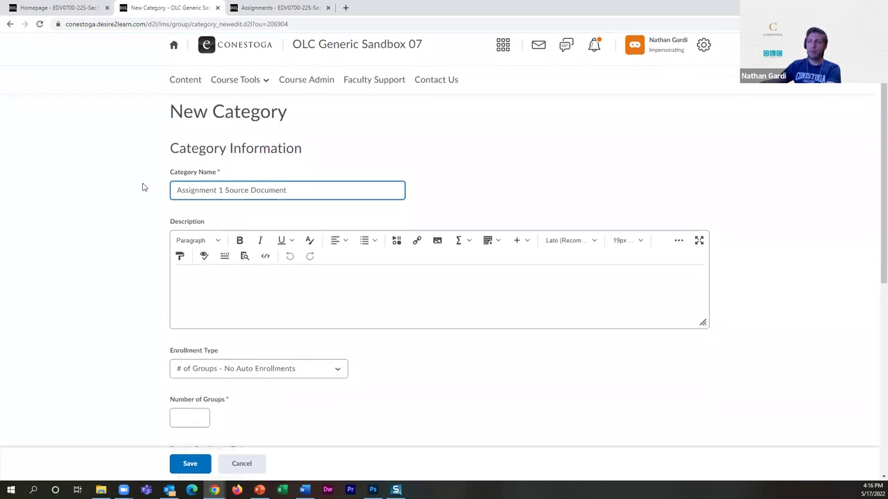
{"action": "left_click", "coordinate": [222, 241]}
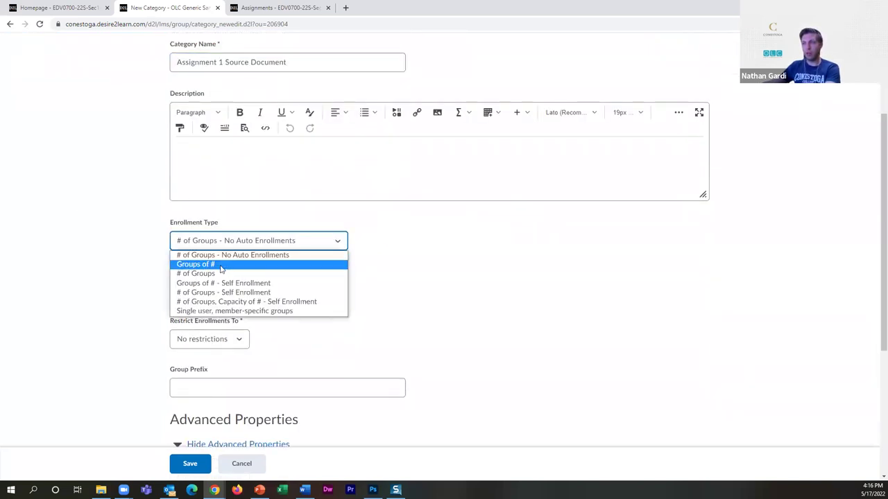
{"action": "left_click", "coordinate": [219, 274]}
{"action": "left_click", "coordinate": [195, 292]}
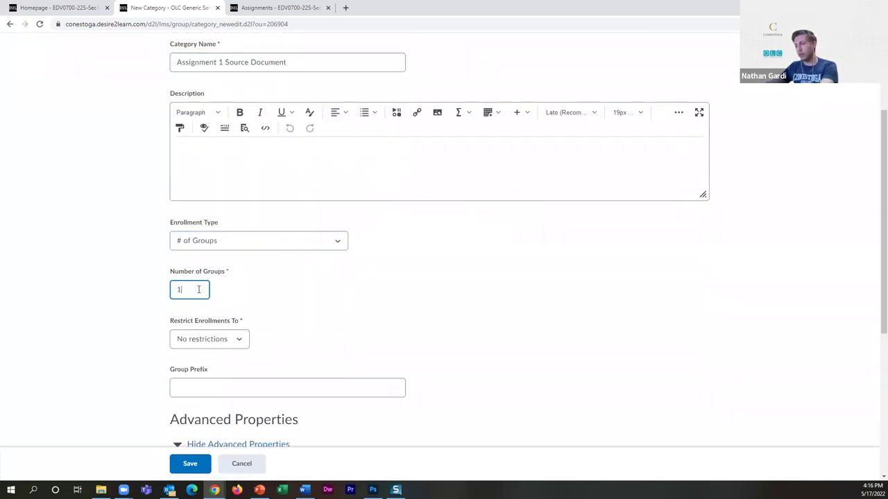
{"action": "left_click", "coordinate": [352, 289]}
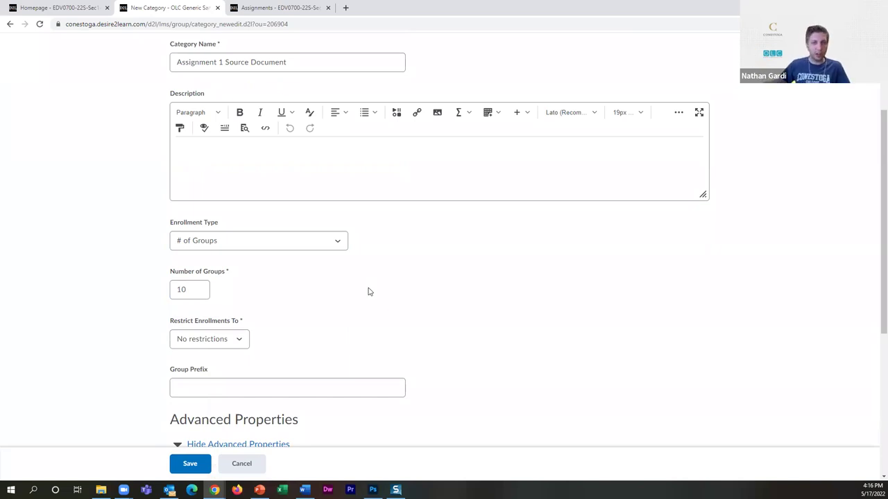
Review the new category's settings and save the Assignment 1 Source Document category.
{"action": "scroll", "coordinate": [340, 317], "scroll_direction": "down", "scroll_amount": 4}
{"action": "scroll", "coordinate": [339, 317], "scroll_direction": "up", "scroll_amount": 6}
{"action": "scroll", "coordinate": [299, 215], "scroll_direction": "down", "scroll_amount": 3}
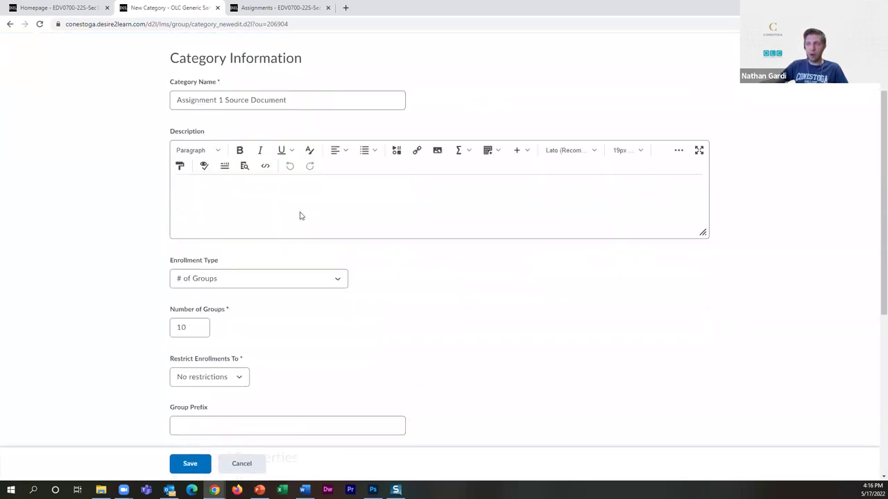
{"action": "scroll", "coordinate": [200, 239], "scroll_direction": "up", "scroll_amount": 3}
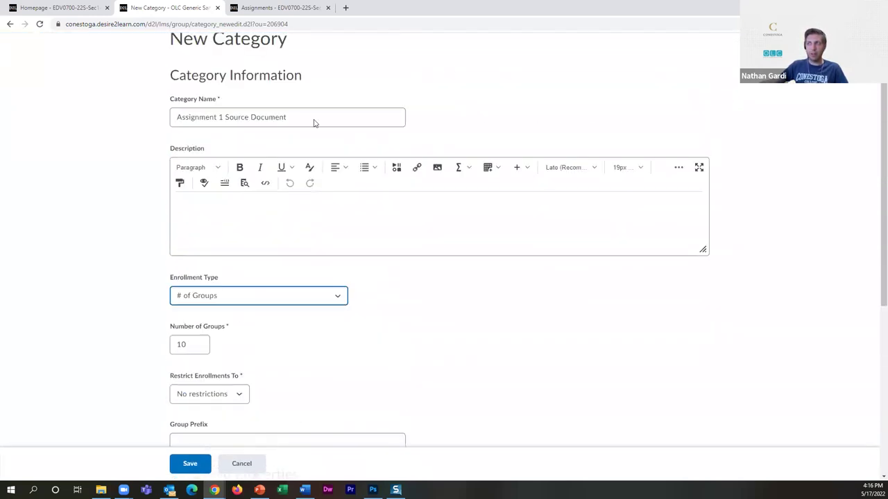
{"action": "left_click_drag", "start_coordinate": [292, 54], "coordinate": [437, 64]}
{"action": "left_click", "coordinate": [437, 64]}
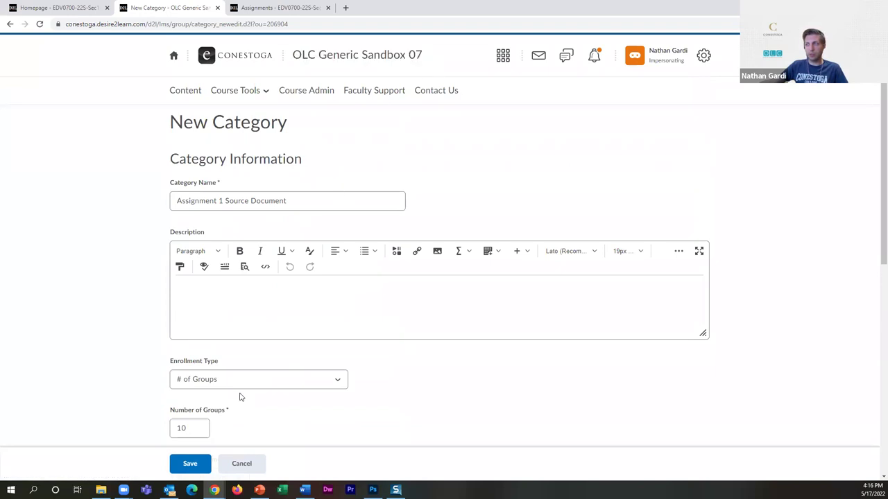
{"action": "scroll", "coordinate": [273, 198], "scroll_direction": "down", "scroll_amount": 2}
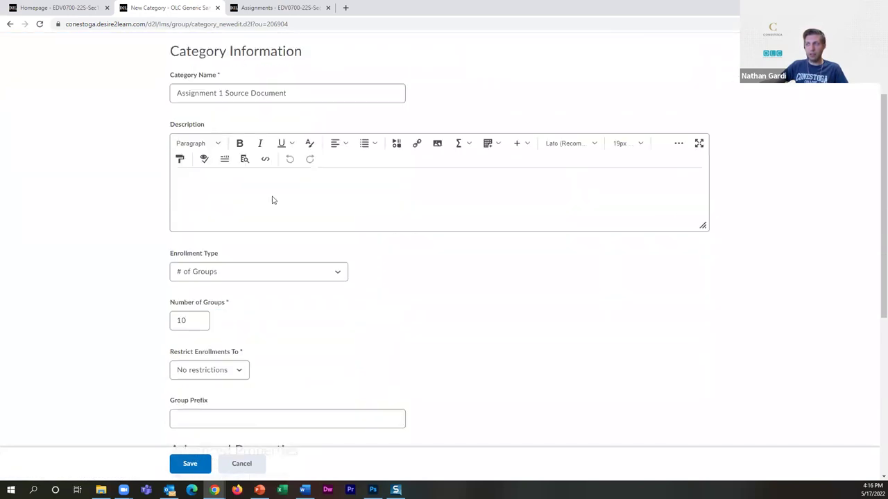
{"action": "key", "text": "Return"}
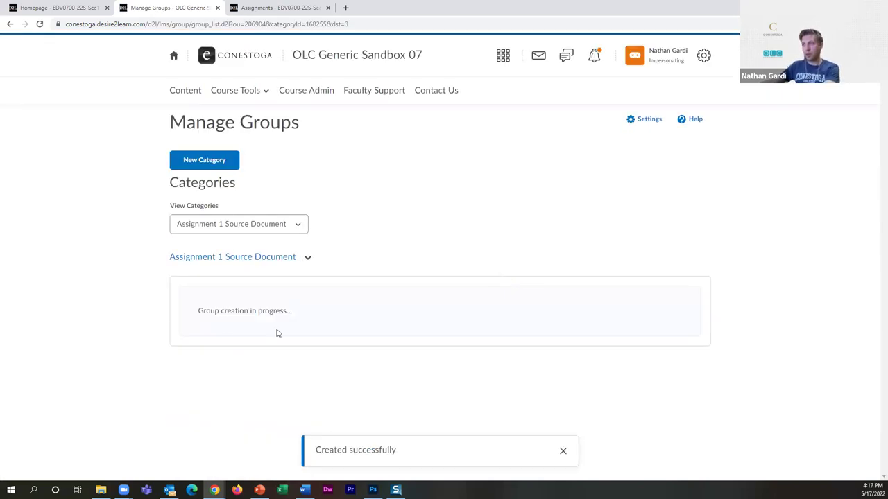
Reload the group list and check how members are distributed across the Assignment 1 Source Document groups.
{"action": "left_click", "coordinate": [565, 451]}
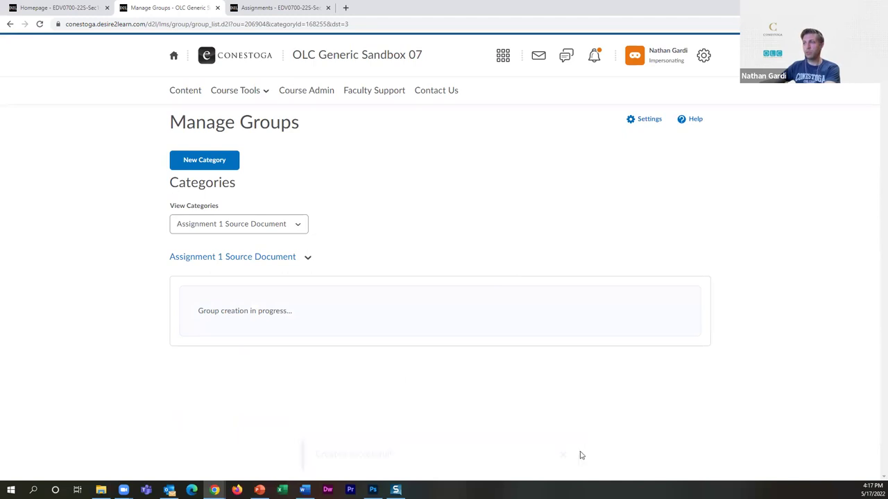
{"action": "triple_click", "coordinate": [258, 309]}
{"action": "left_click", "coordinate": [235, 90]}
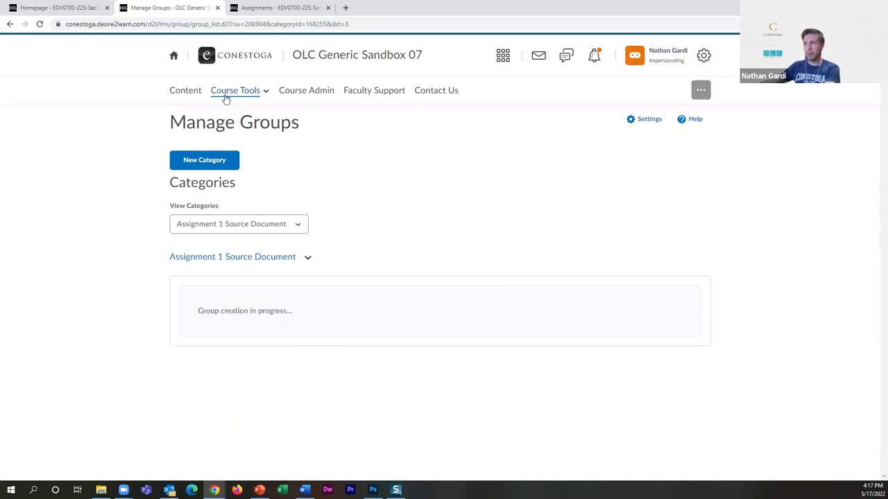
{"action": "left_click", "coordinate": [252, 353]}
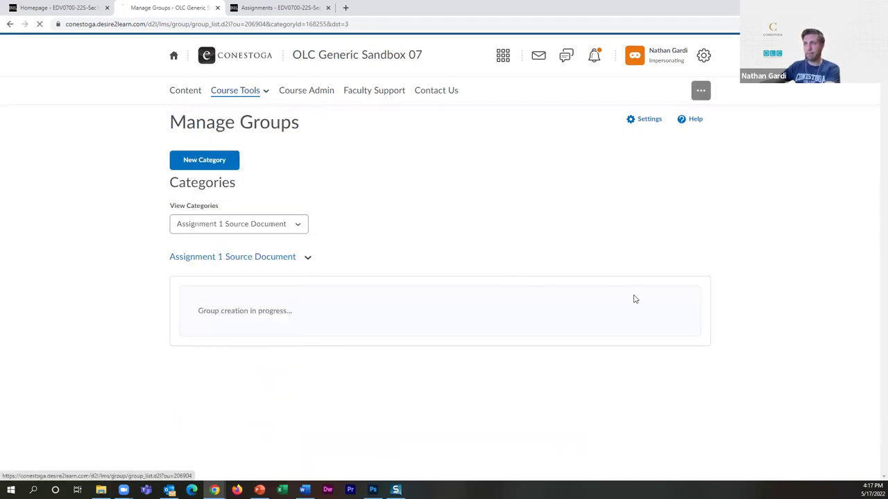
{"action": "scroll", "coordinate": [586, 297], "scroll_direction": "down", "scroll_amount": 3}
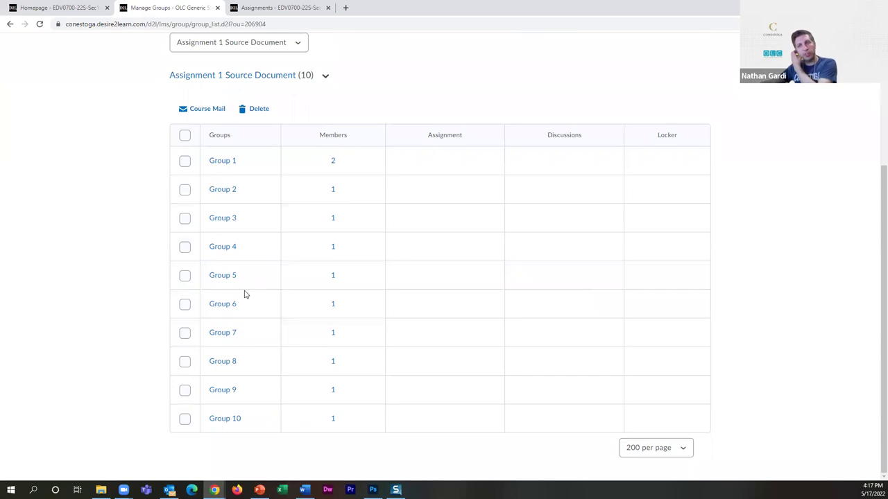
{"action": "scroll", "coordinate": [278, 338], "scroll_direction": "up", "scroll_amount": 3}
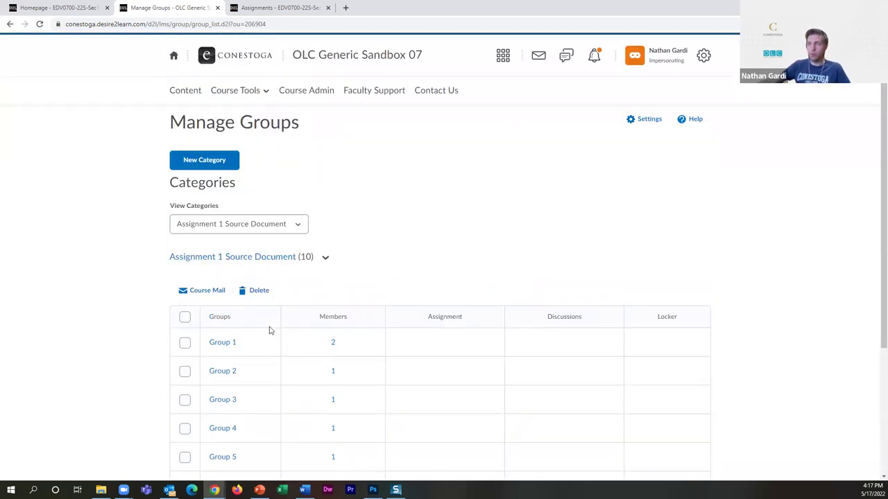
Add a sub-module named "Assignment 1 Document" to the Week 1 module in the course content.
{"action": "left_click", "coordinate": [185, 92]}
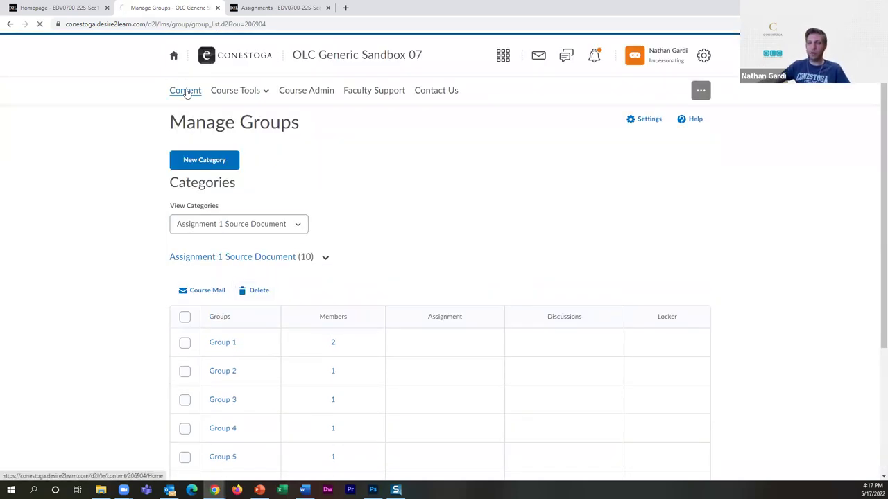
{"action": "scroll", "coordinate": [243, 358], "scroll_direction": "down", "scroll_amount": 5}
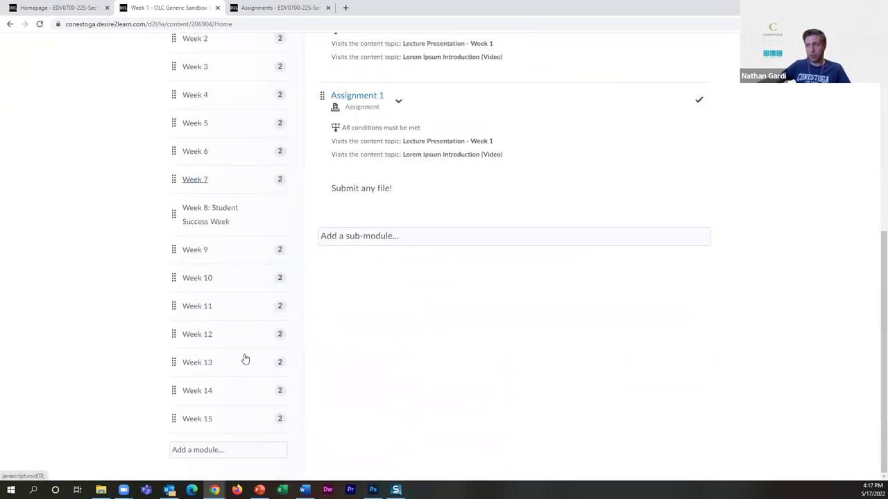
{"action": "scroll", "coordinate": [247, 297], "scroll_direction": "up", "scroll_amount": 5}
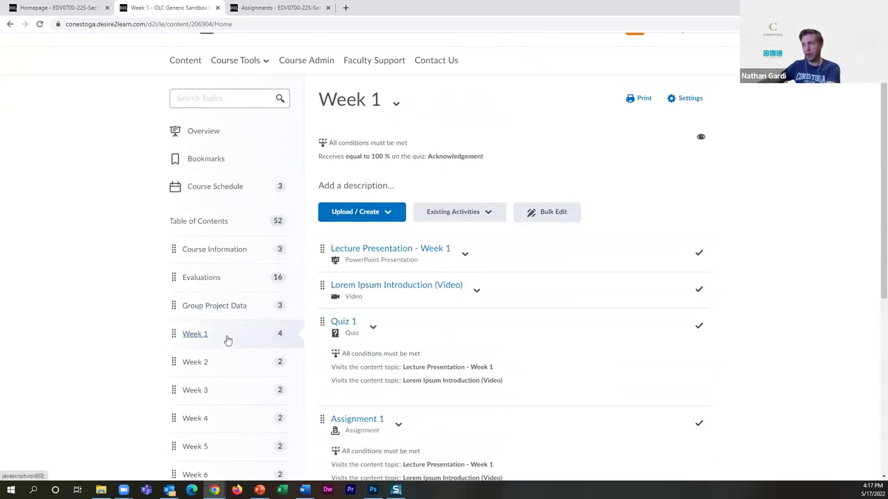
{"action": "scroll", "coordinate": [409, 422], "scroll_direction": "down", "scroll_amount": 5}
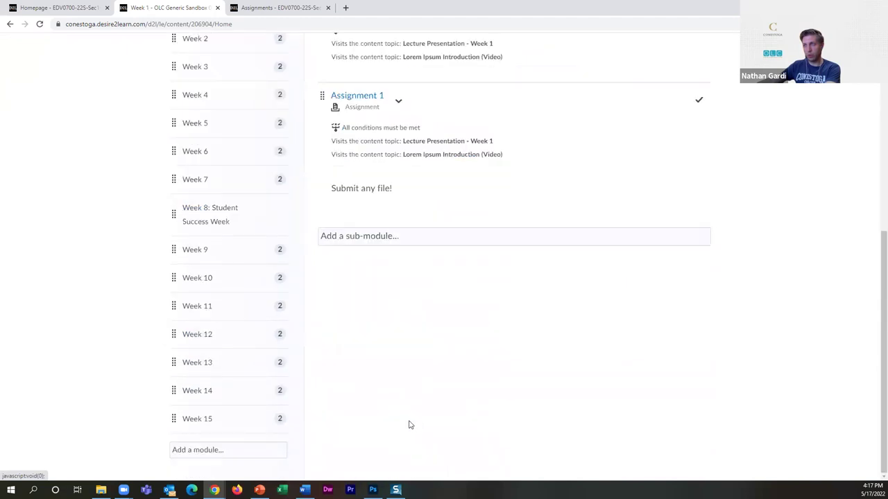
{"action": "scroll", "coordinate": [386, 403], "scroll_direction": "up", "scroll_amount": 2}
{"action": "left_click", "coordinate": [390, 380]}
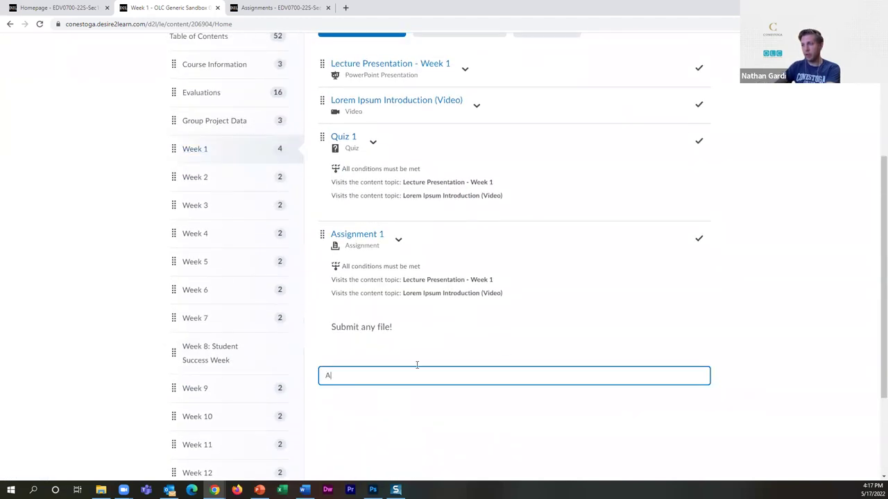
{"action": "type", "text": "Assignment 1 Document"}
{"action": "key", "text": "Return"}
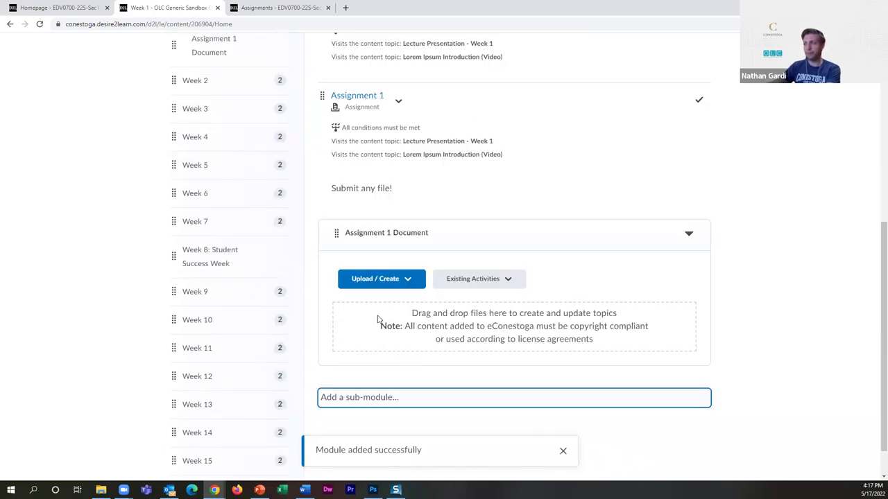
Upload the Word documents lipsum_assign_1, lipsum_assign_2, lipsum_assign_3 and lipsum_assign_4 from the file explorer into the Assignment 1 Document sub-module.
{"action": "left_click", "coordinate": [101, 489]}
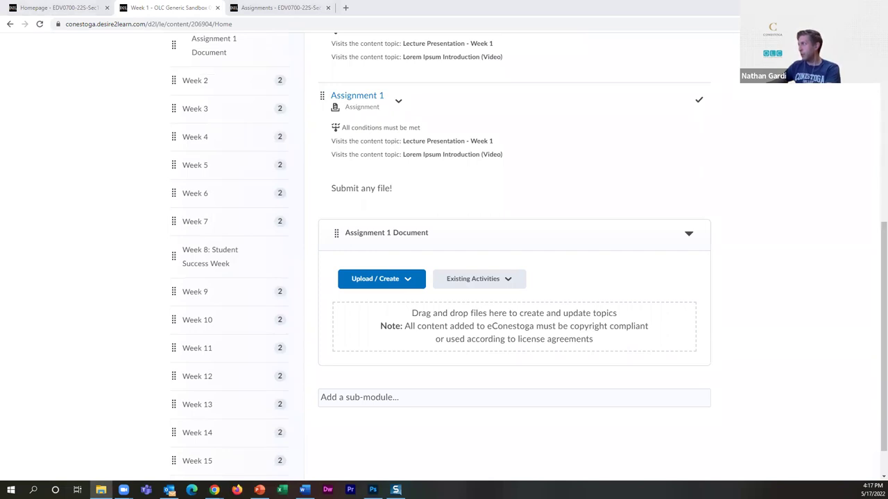
{"action": "left_click_drag", "start_coordinate": [768, 158], "coordinate": [620, 344]}
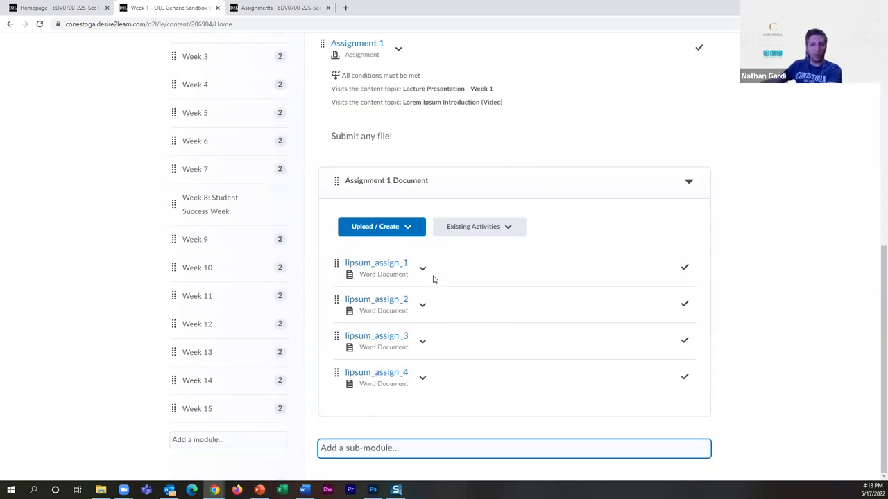
{"action": "scroll", "coordinate": [434, 279], "scroll_direction": "up", "scroll_amount": 6}
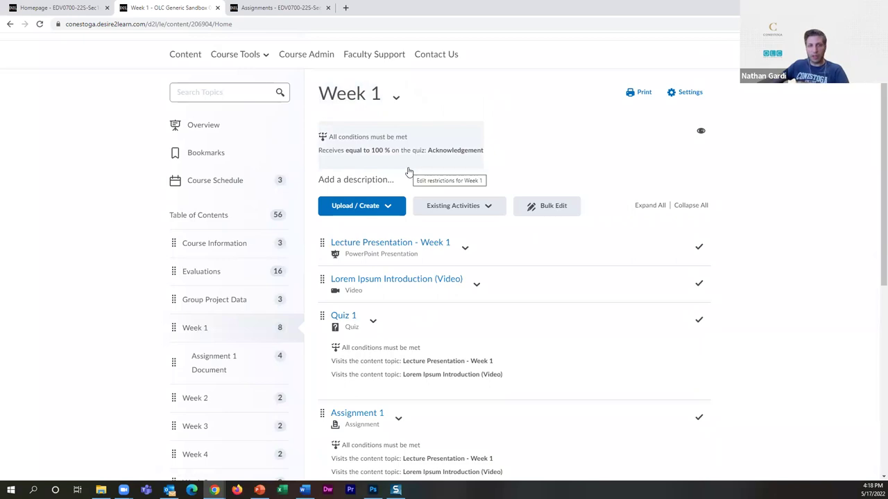
{"action": "scroll", "coordinate": [407, 172], "scroll_direction": "down", "scroll_amount": 5}
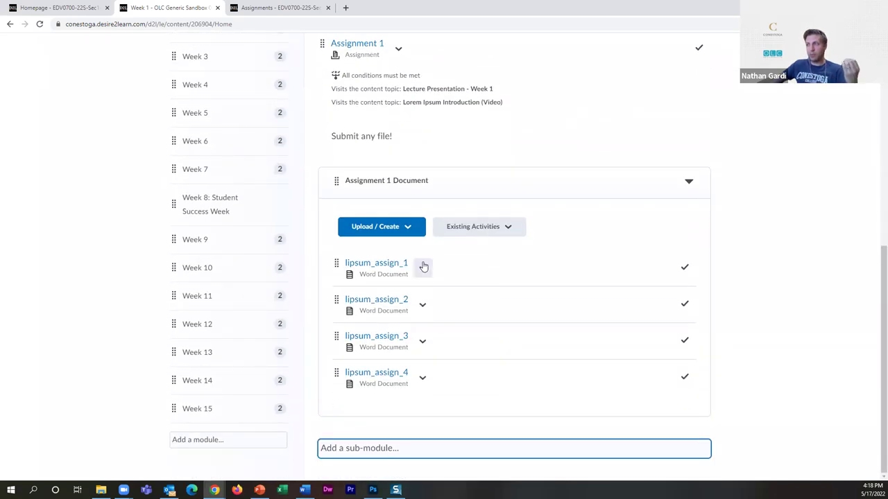
Edit the properties of lipsum_assign_1 in place and open its dates and restrictions.
{"action": "left_click", "coordinate": [423, 269]}
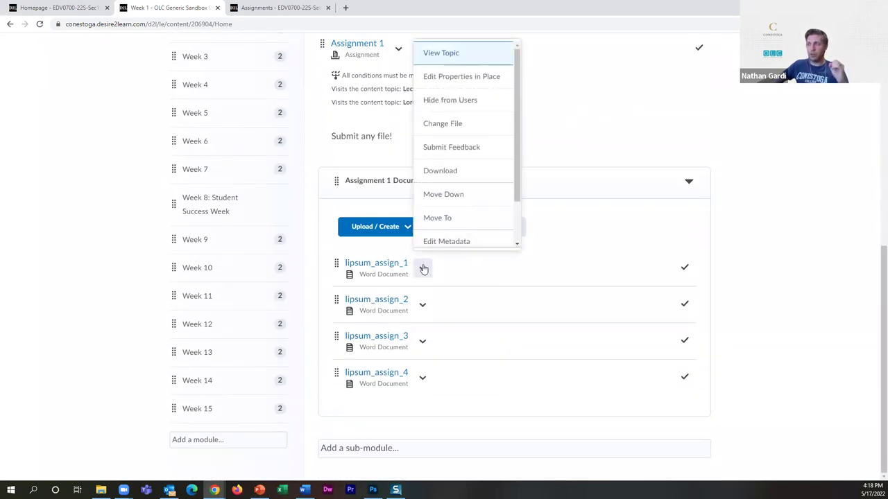
{"action": "left_click", "coordinate": [456, 79]}
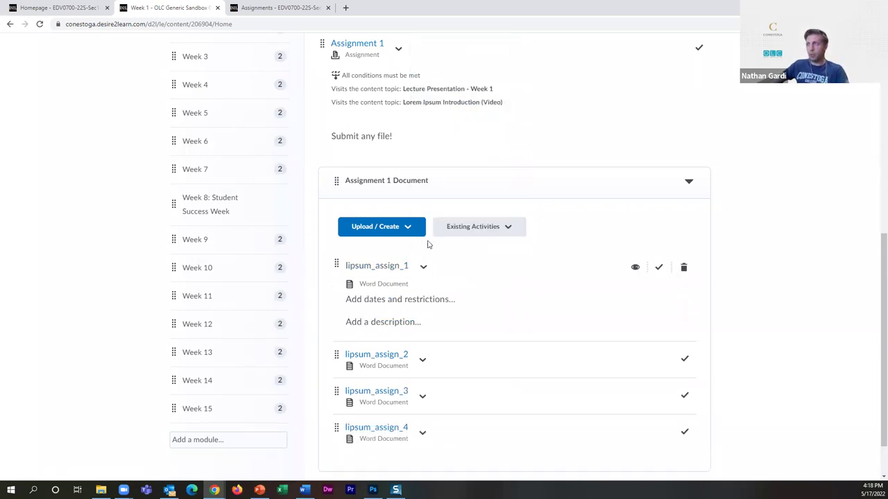
{"action": "left_click", "coordinate": [384, 308]}
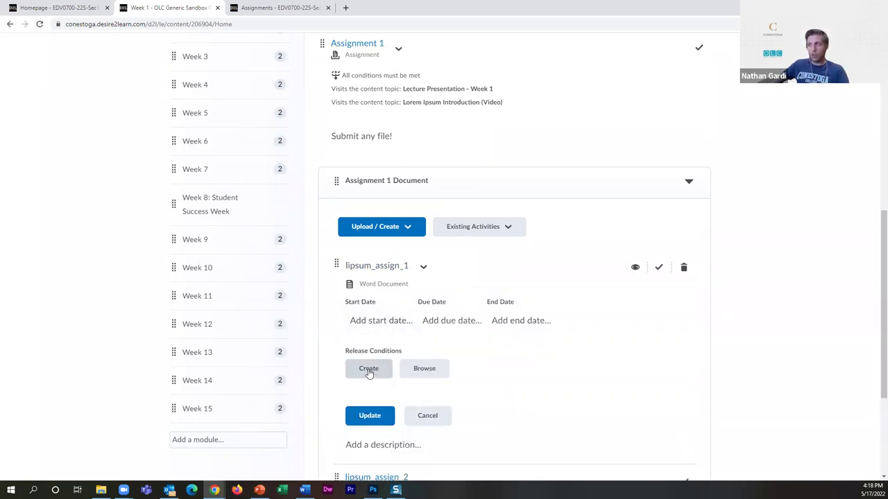
Restrict lipsum_assign_1 with a Group enrollment release condition for Group 1 of Assignment 1 Source Document and save the restrictions.
{"action": "scroll", "coordinate": [369, 368], "scroll_direction": "down", "scroll_amount": 2}
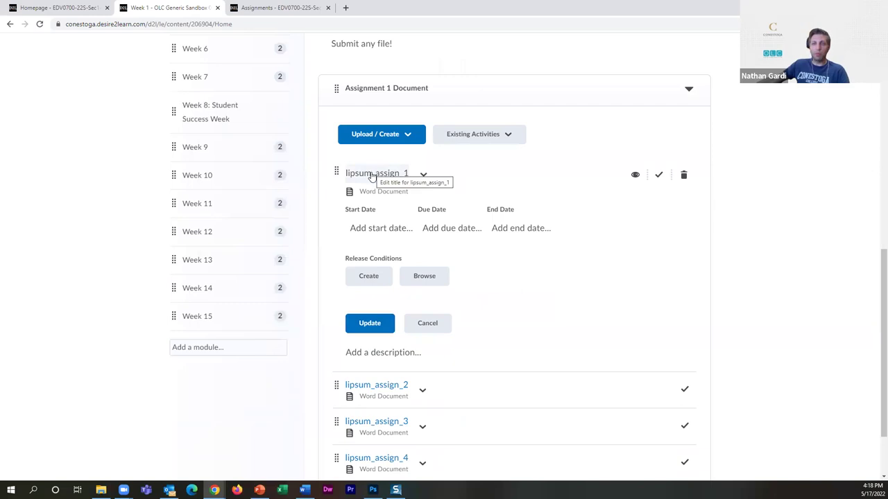
{"action": "left_click", "coordinate": [364, 277]}
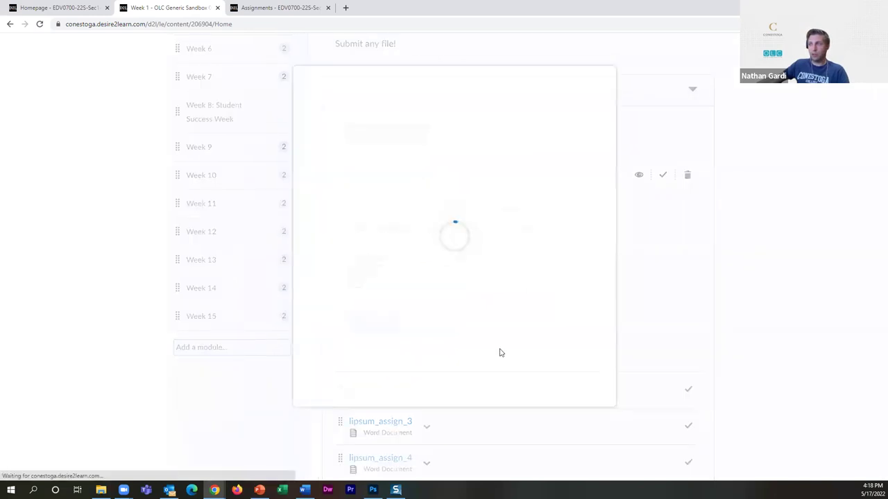
{"action": "left_click", "coordinate": [381, 147]}
{"action": "scroll", "coordinate": [409, 243], "scroll_direction": "down", "scroll_amount": 3}
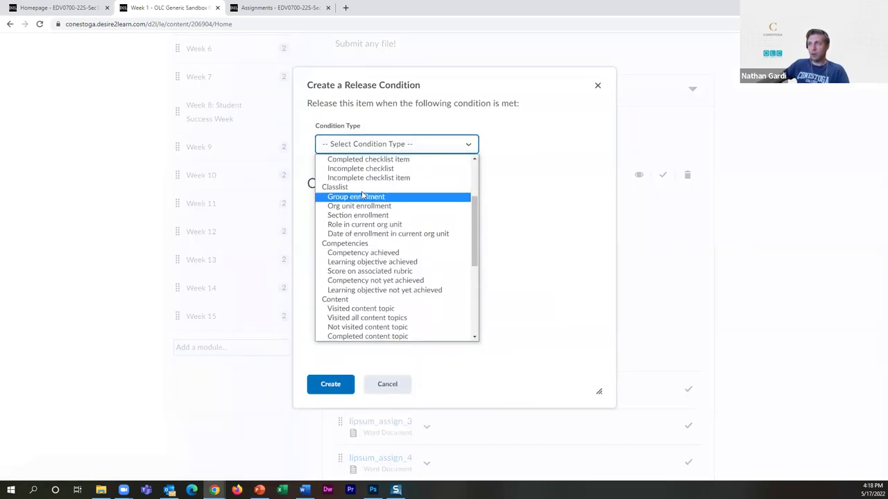
{"action": "left_click", "coordinate": [360, 200]}
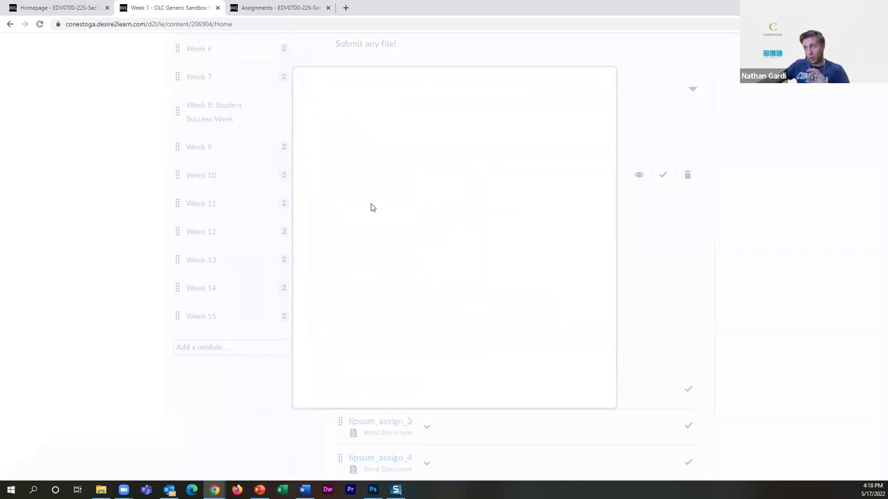
{"action": "left_click", "coordinate": [370, 232]}
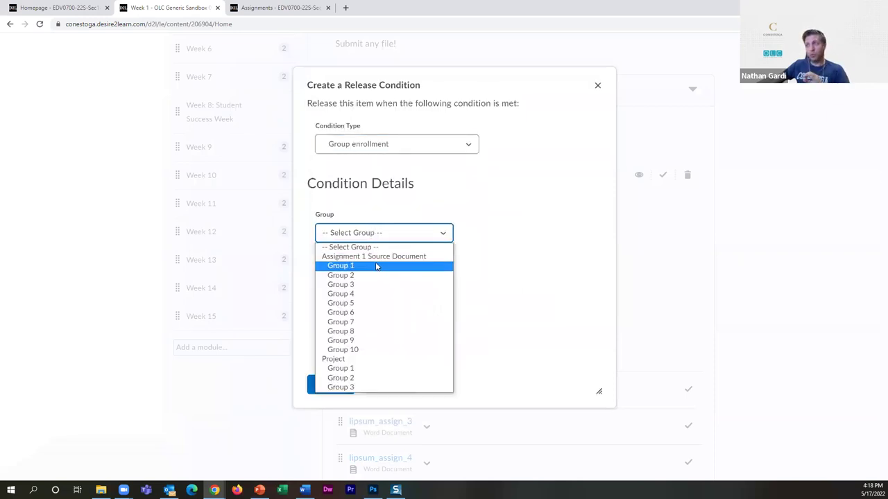
{"action": "left_click", "coordinate": [376, 266]}
{"action": "left_click", "coordinate": [327, 385]}
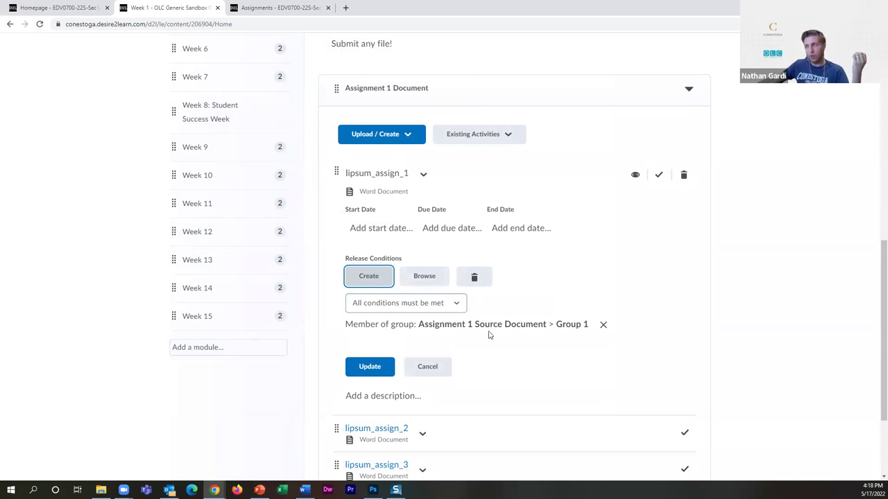
{"action": "scroll", "coordinate": [489, 335], "scroll_direction": "down", "scroll_amount": 1}
{"action": "left_click", "coordinate": [370, 319]}
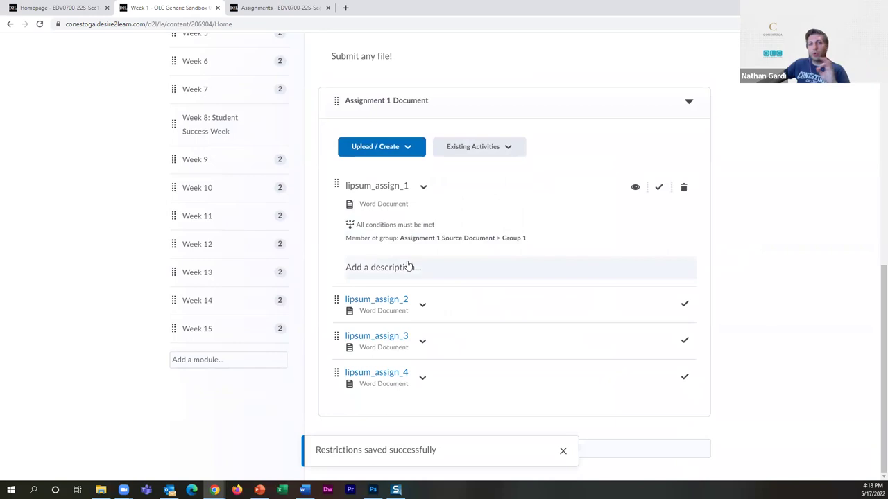
Restrict lipsum_assign_2 with a Group enrollment release condition for Group 2 of Assignment 1 Source Document and save the restrictions.
{"action": "left_click", "coordinate": [423, 308]}
{"action": "left_click", "coordinate": [474, 77]}
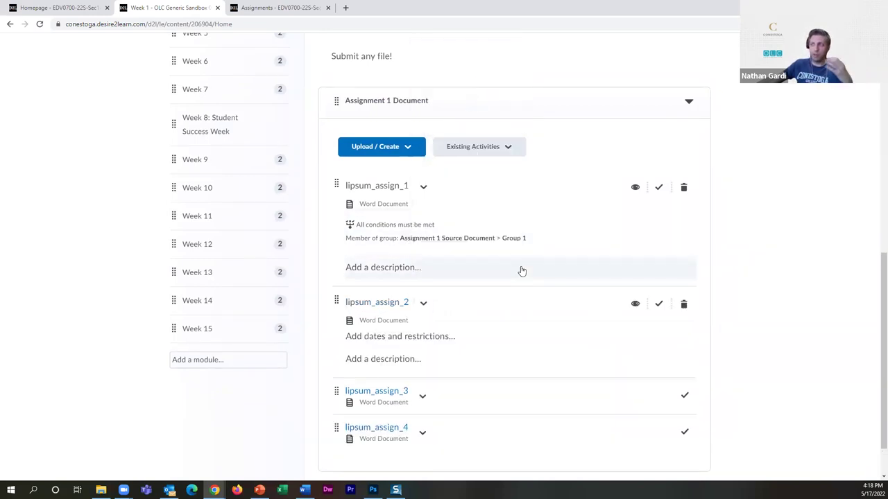
{"action": "left_click", "coordinate": [380, 337]}
{"action": "scroll", "coordinate": [388, 343], "scroll_direction": "down", "scroll_amount": 2}
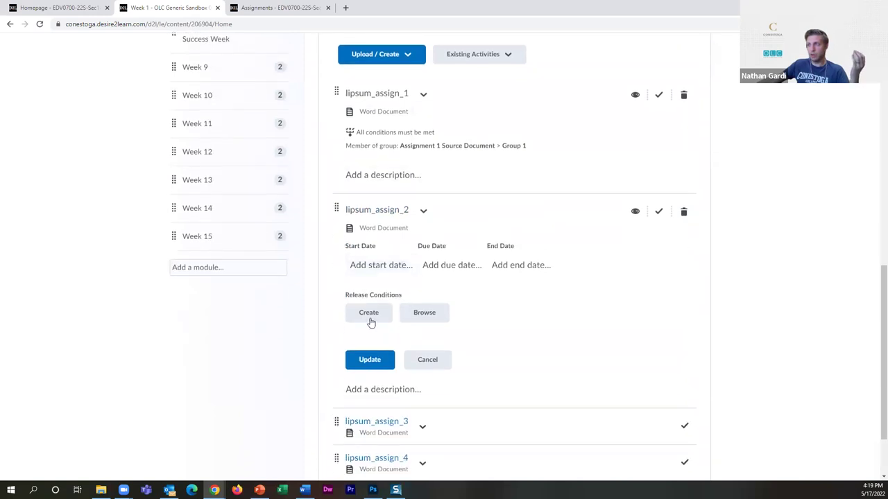
{"action": "left_click", "coordinate": [370, 319]}
{"action": "left_click", "coordinate": [396, 144]}
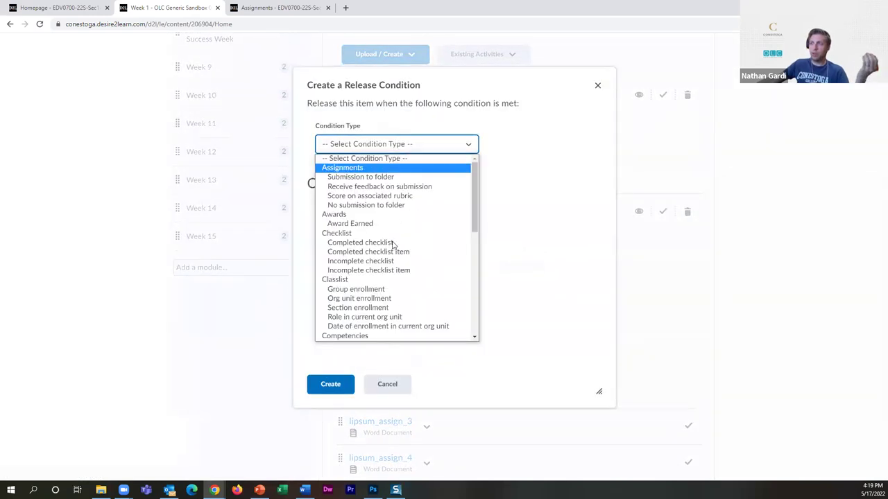
{"action": "left_click", "coordinate": [387, 289]}
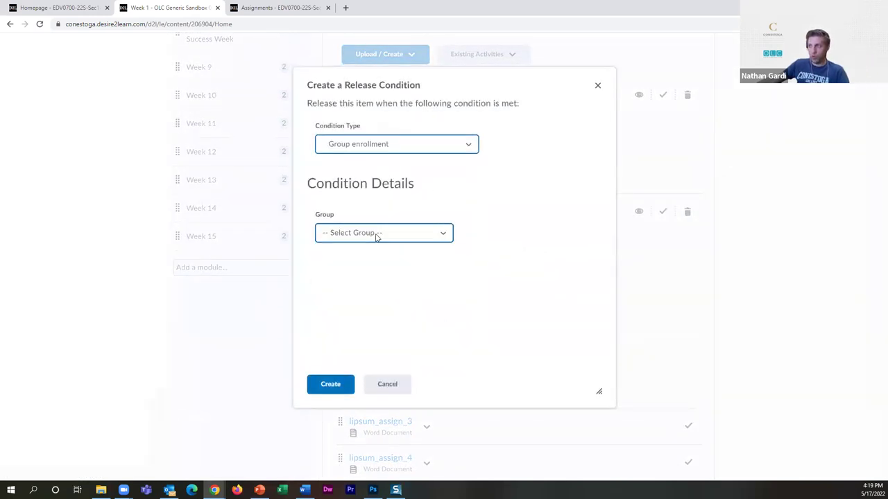
{"action": "left_click", "coordinate": [375, 234]}
{"action": "left_click", "coordinate": [380, 276]}
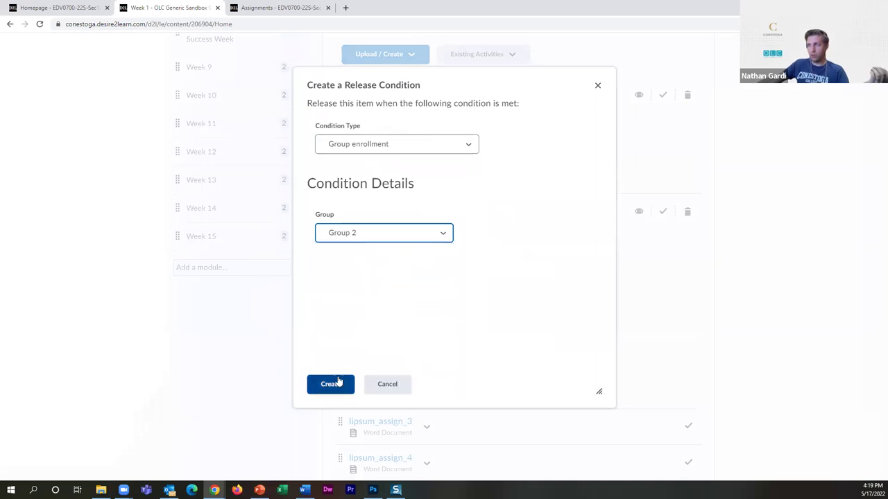
{"action": "left_click", "coordinate": [338, 384]}
{"action": "left_click", "coordinate": [369, 402]}
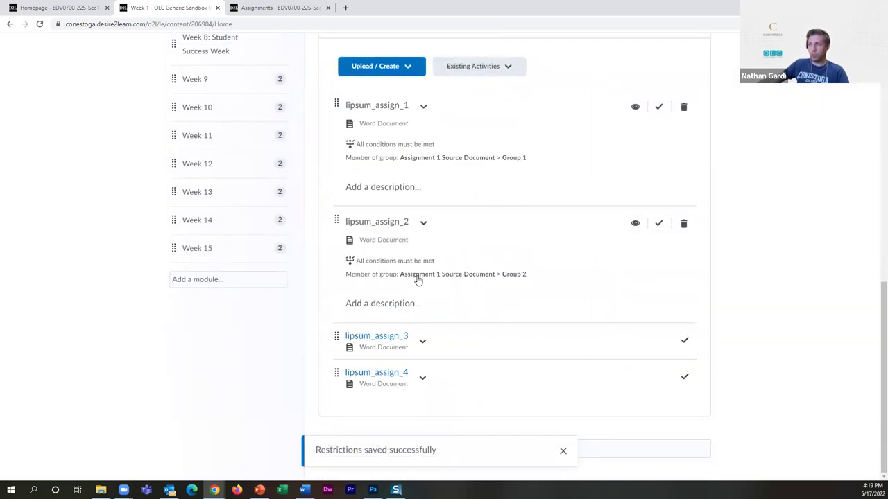
Open the course's group management page and review the groups in the Assignment 1 Source Document category.
{"action": "left_click", "coordinate": [249, 5]}
{"action": "left_click", "coordinate": [173, 7]}
{"action": "scroll", "coordinate": [245, 88], "scroll_direction": "up", "scroll_amount": 4}
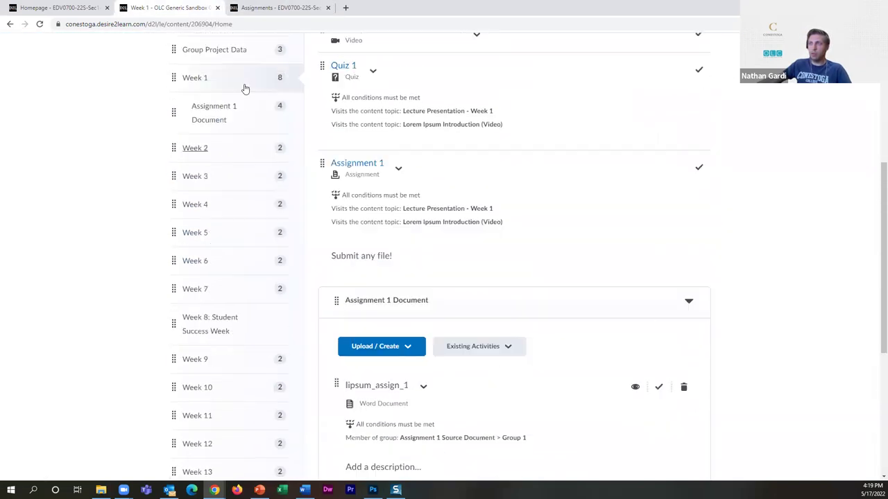
{"action": "scroll", "coordinate": [245, 88], "scroll_direction": "up", "scroll_amount": 4}
{"action": "left_click", "coordinate": [240, 91]}
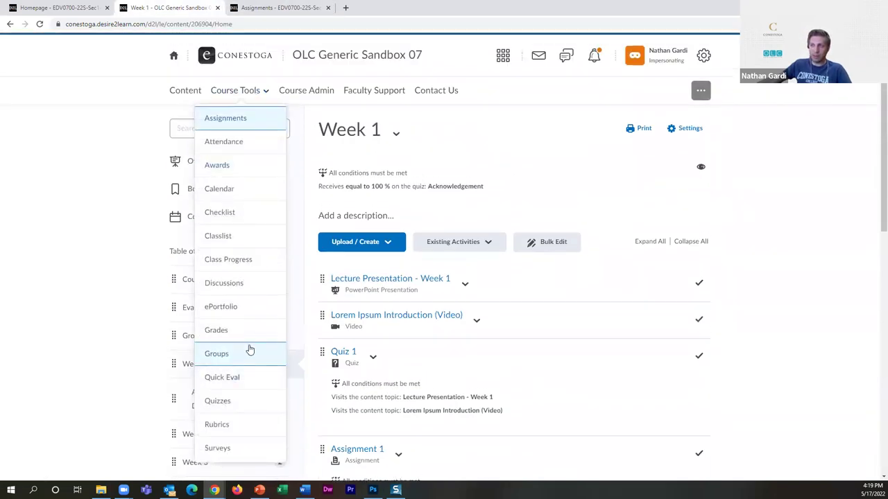
{"action": "left_click", "coordinate": [233, 355]}
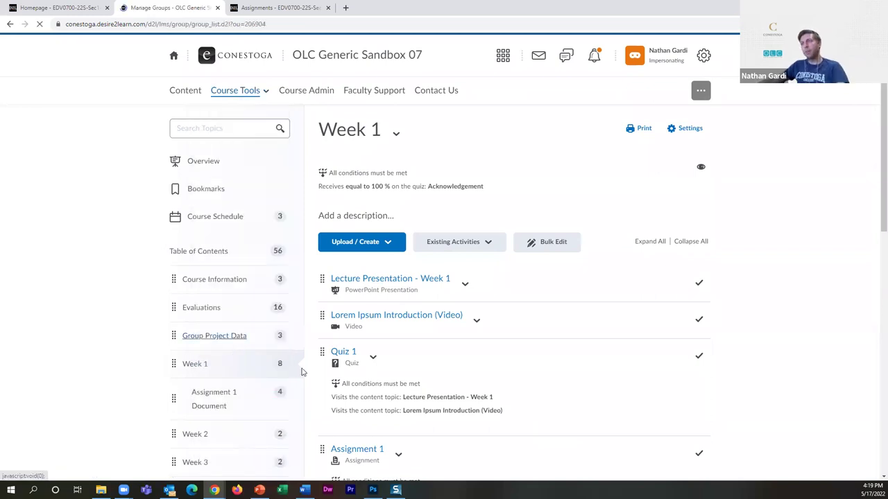
{"action": "scroll", "coordinate": [271, 202], "scroll_direction": "down", "scroll_amount": 3}
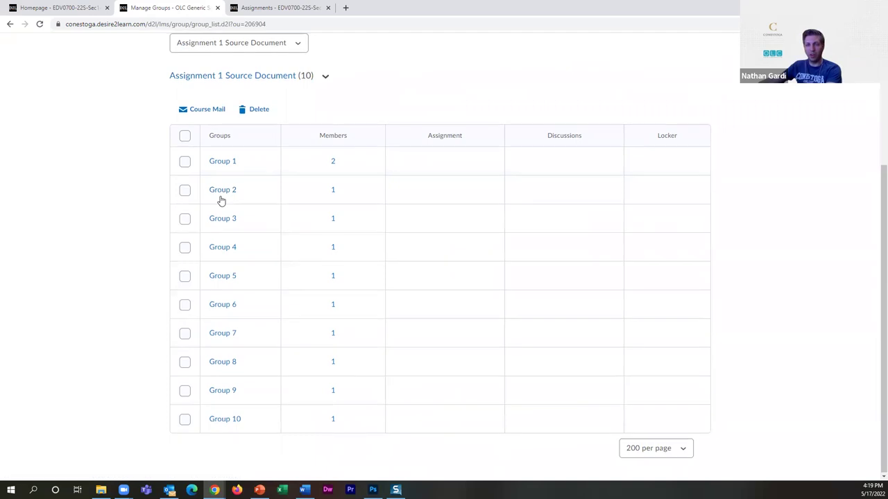
{"action": "scroll", "coordinate": [222, 201], "scroll_direction": "up", "scroll_amount": 3}
{"action": "scroll", "coordinate": [221, 350], "scroll_direction": "down", "scroll_amount": 1}
{"action": "scroll", "coordinate": [221, 350], "scroll_direction": "up", "scroll_amount": 1}
{"action": "scroll", "coordinate": [214, 155], "scroll_direction": "down", "scroll_amount": 3}
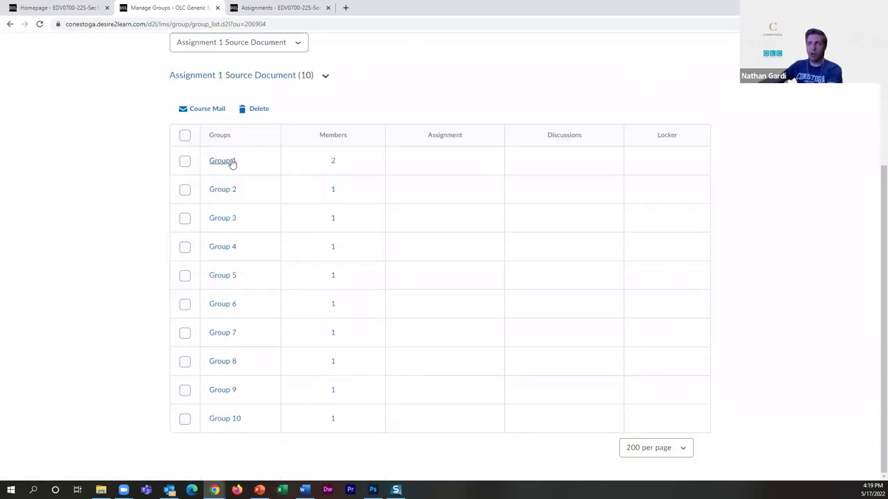
Rename Group 1 in the Assignment 1 Source Document category as "Assignment 1", copy that name and save the group.
{"action": "left_click", "coordinate": [224, 162]}
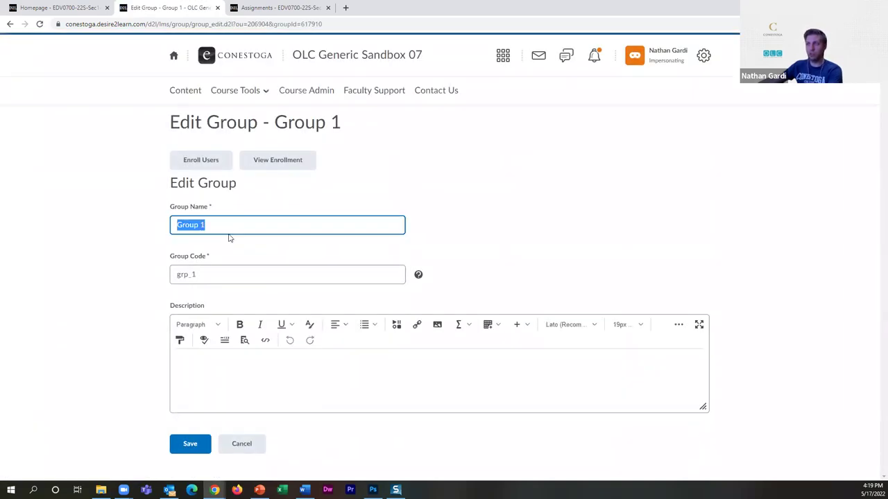
{"action": "type", "text": "Assignment "}
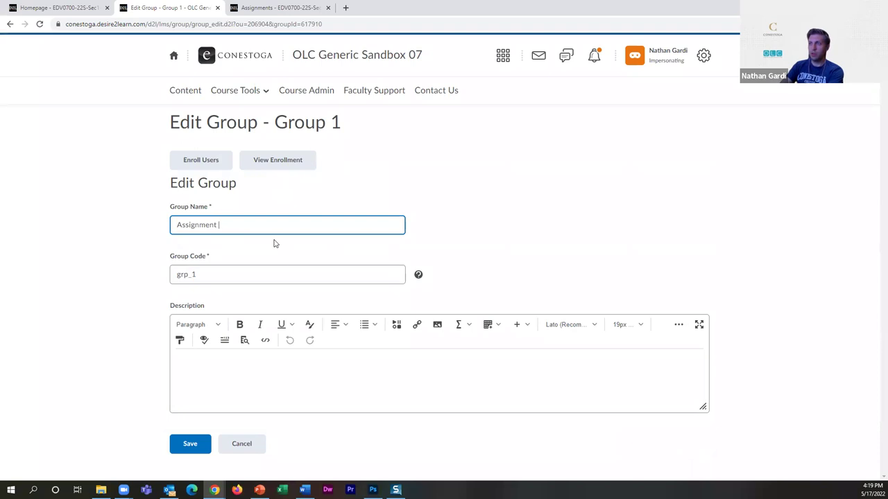
{"action": "type", "text": "1"}
{"action": "key", "text": "ctrl+a"}
{"action": "key", "text": "ctrl+c"}
{"action": "left_click", "coordinate": [191, 445]}
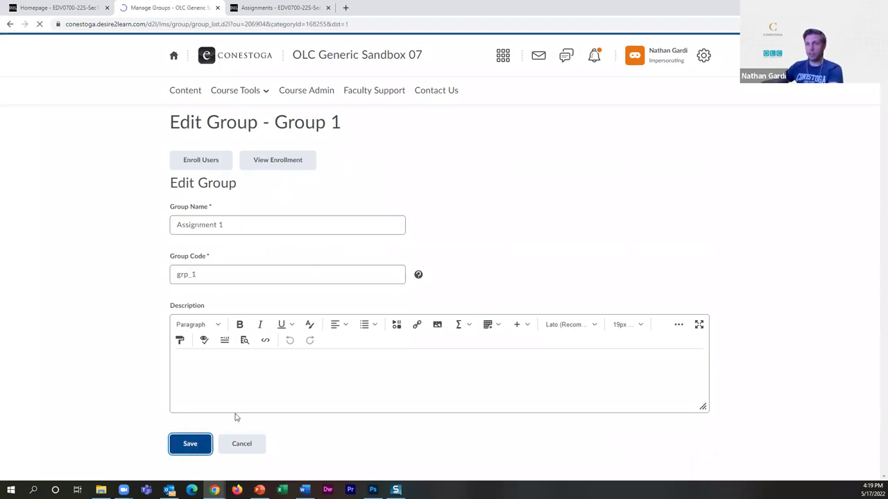
Rename Group 2 in the same category with the copied name "Assignment 1" and save the group.
{"action": "left_click", "coordinate": [225, 371]}
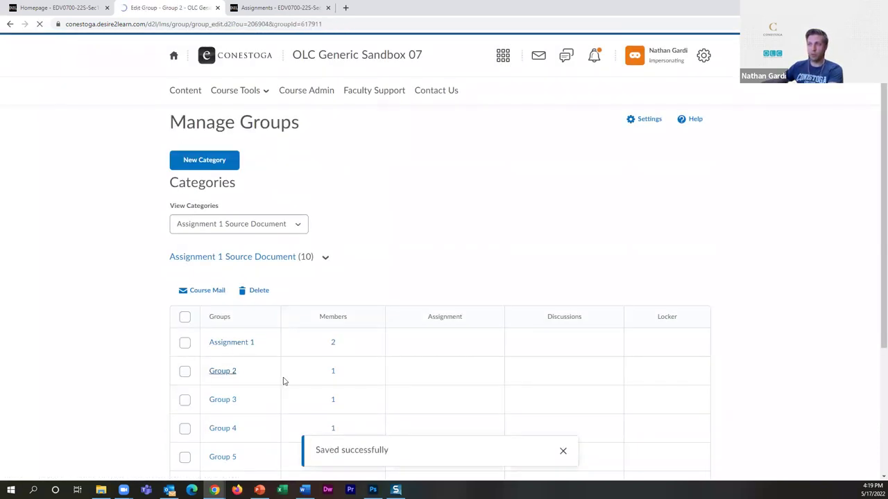
{"action": "key", "text": "ctrl+a"}
{"action": "key", "text": "ctrl+v"}
{"action": "left_click", "coordinate": [190, 444]}
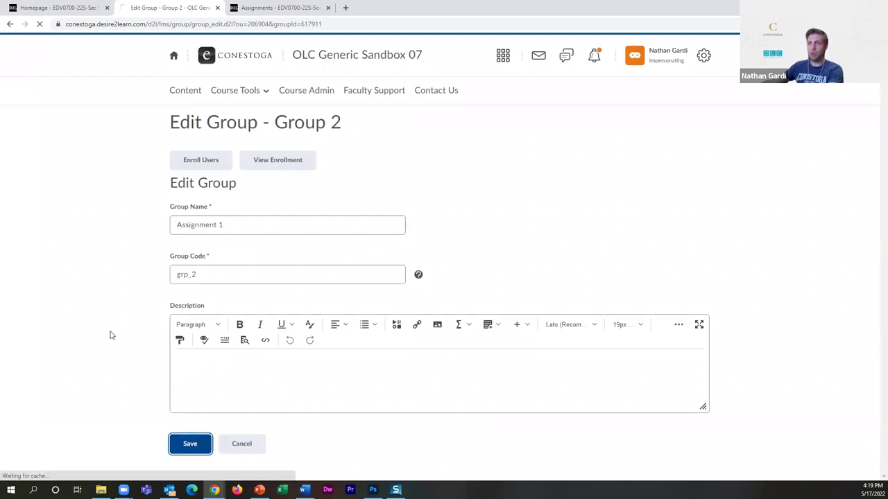
View the member list of the second group named Assignment 1 and close it again.
{"action": "scroll", "coordinate": [159, 337], "scroll_direction": "down", "scroll_amount": 2}
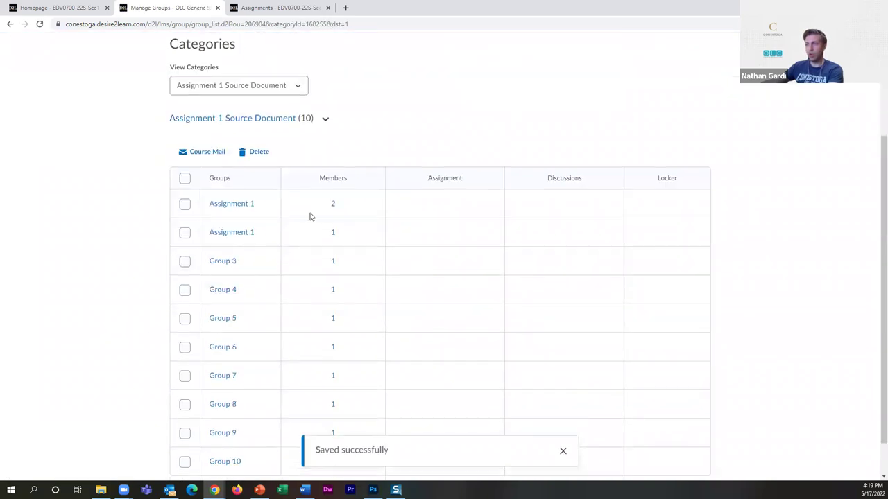
{"action": "left_click", "coordinate": [332, 232]}
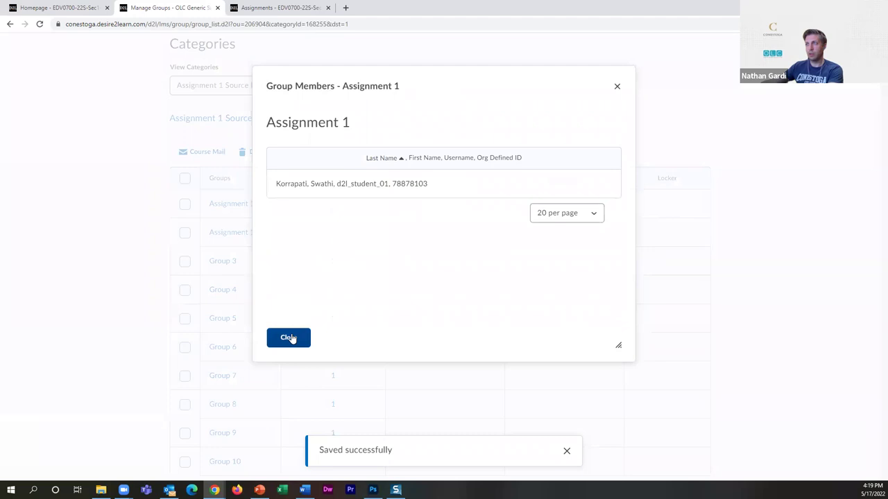
{"action": "left_click", "coordinate": [289, 338]}
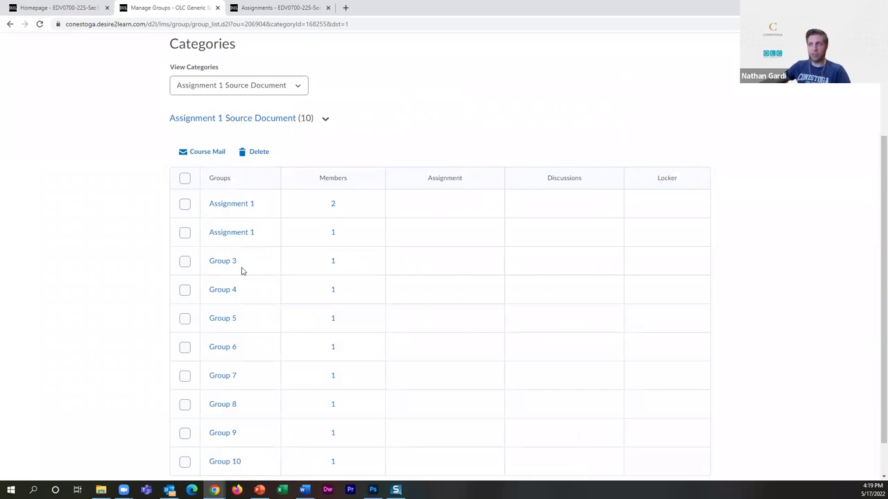
{"action": "scroll", "coordinate": [283, 401], "scroll_direction": "down", "scroll_amount": 1}
{"action": "scroll", "coordinate": [291, 373], "scroll_direction": "up", "scroll_amount": 3}
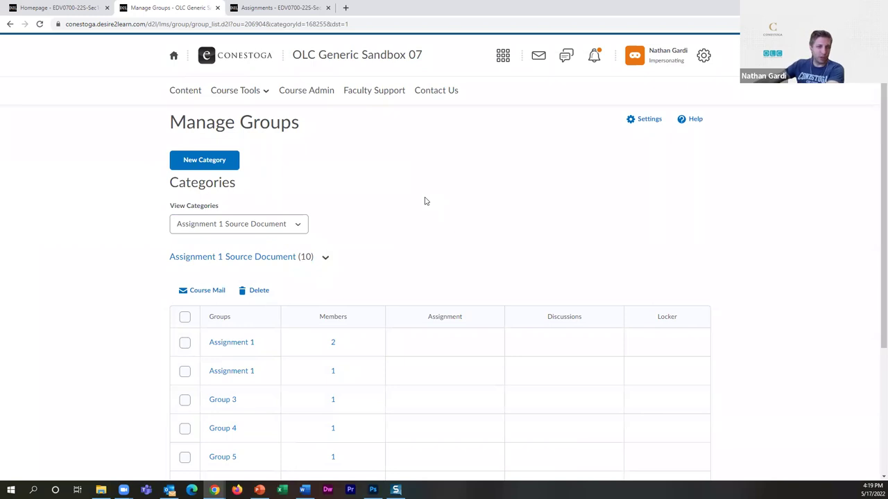
{"action": "scroll", "coordinate": [335, 322], "scroll_direction": "down", "scroll_amount": 2}
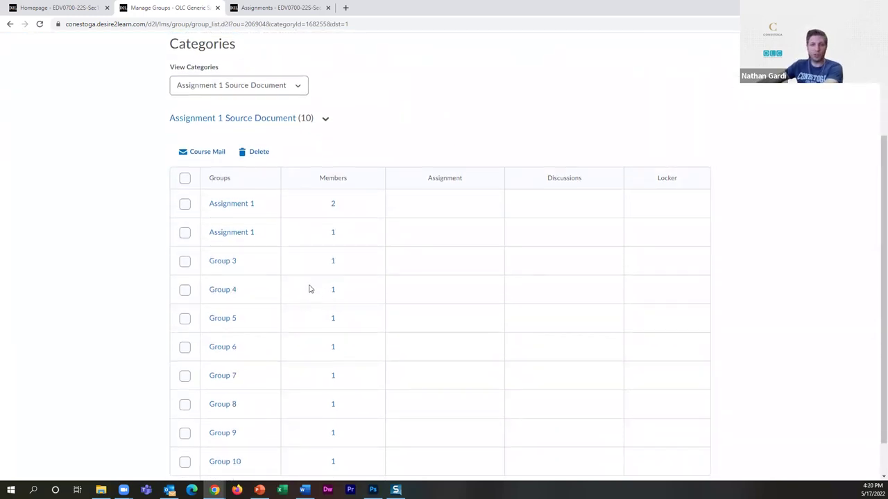
{"action": "scroll", "coordinate": [310, 289], "scroll_direction": "up", "scroll_amount": 2}
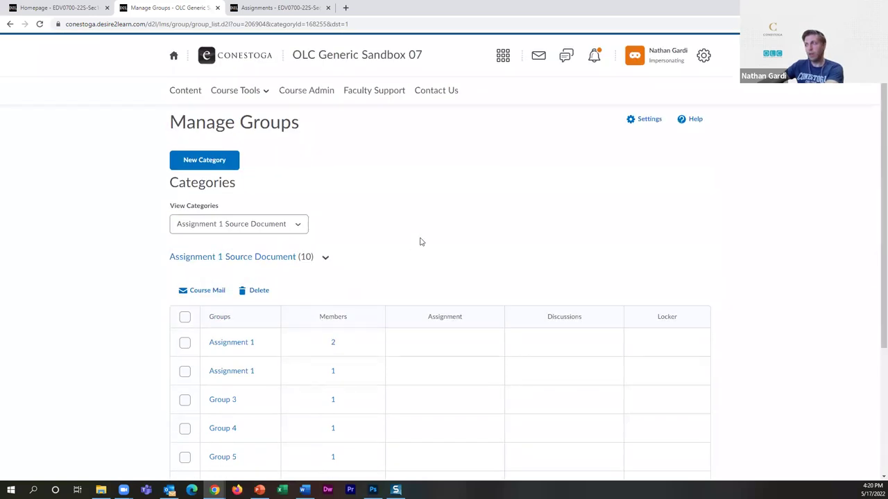
{"action": "left_click_drag", "start_coordinate": [465, 8], "coordinate": [488, 65]}
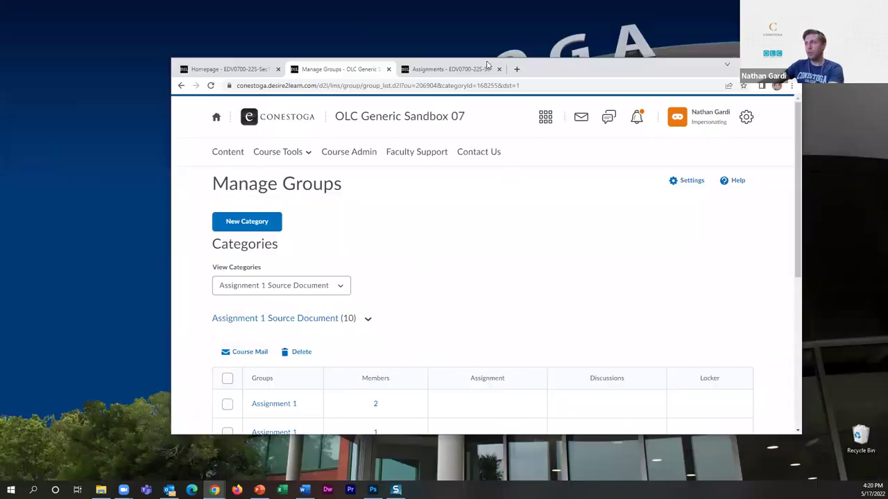
{"action": "double_click", "coordinate": [585, 70]}
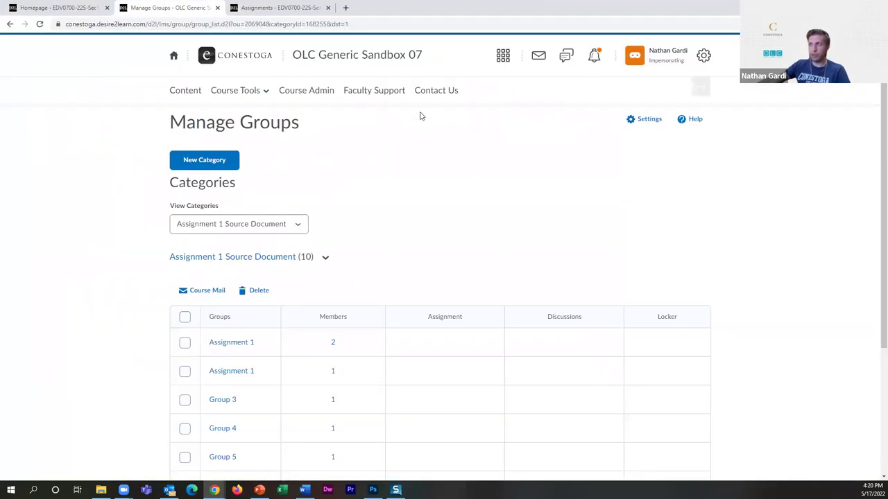
Open the course awards and bring up the list of awards that can be added to the course.
{"action": "left_click", "coordinate": [242, 90]}
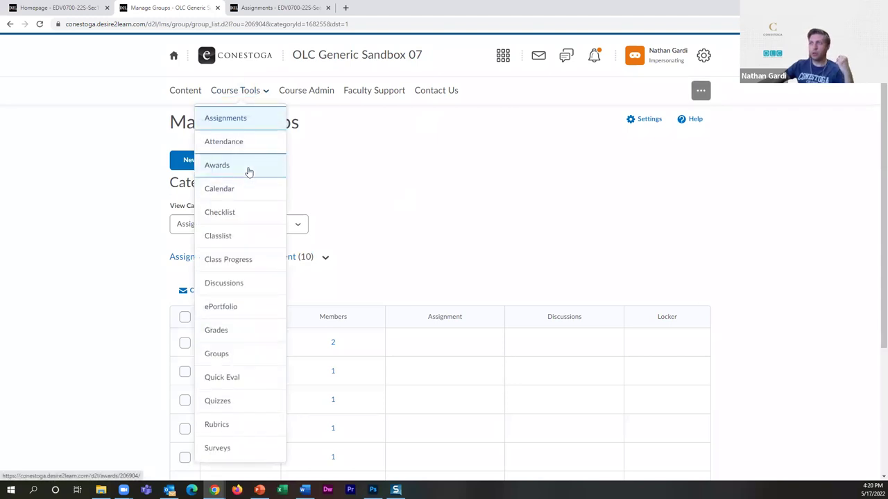
{"action": "left_click", "coordinate": [248, 170]}
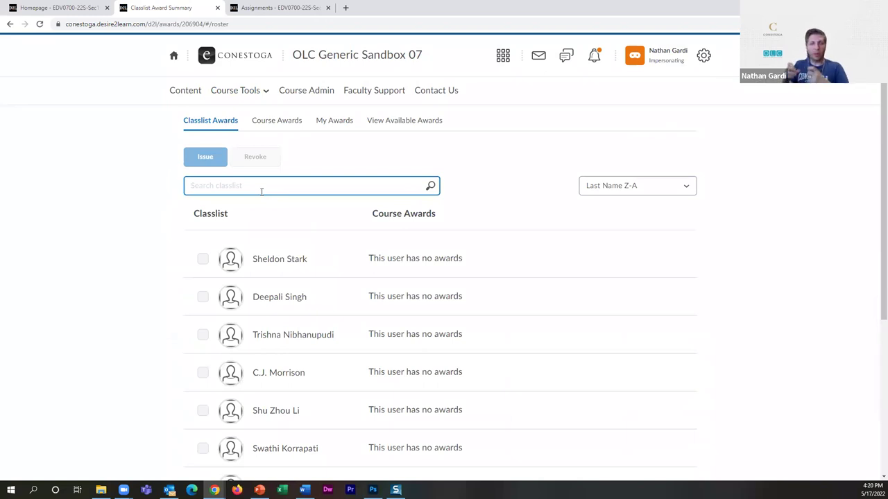
{"action": "left_click", "coordinate": [274, 121]}
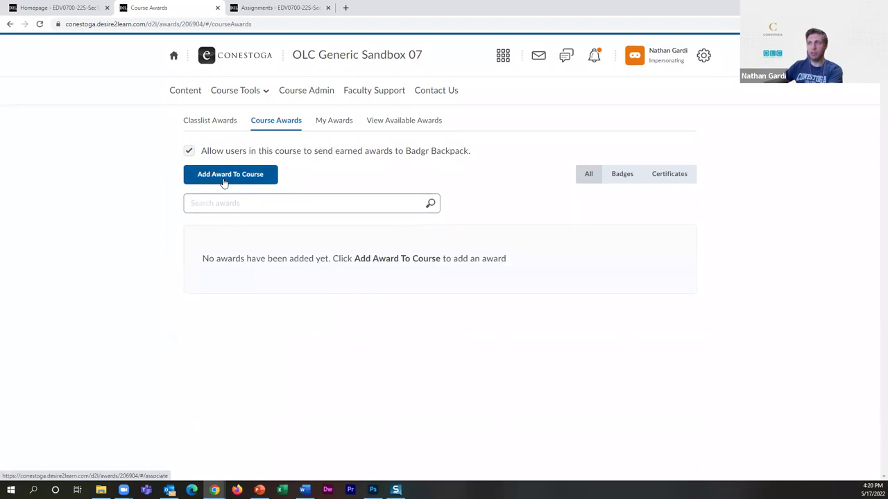
{"action": "left_click", "coordinate": [224, 174]}
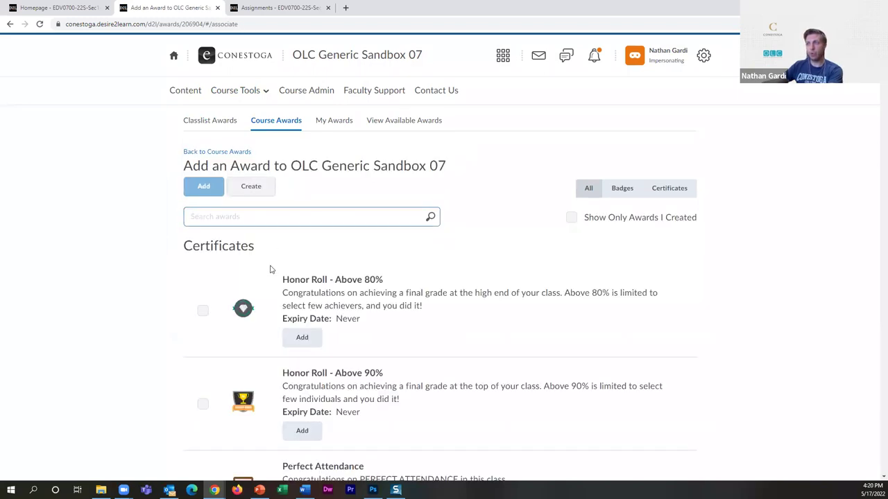
Create a new course award named "Discussion Master" and look over its availability, expiry and image options.
{"action": "left_click", "coordinate": [260, 189]}
{"action": "left_click", "coordinate": [266, 185]}
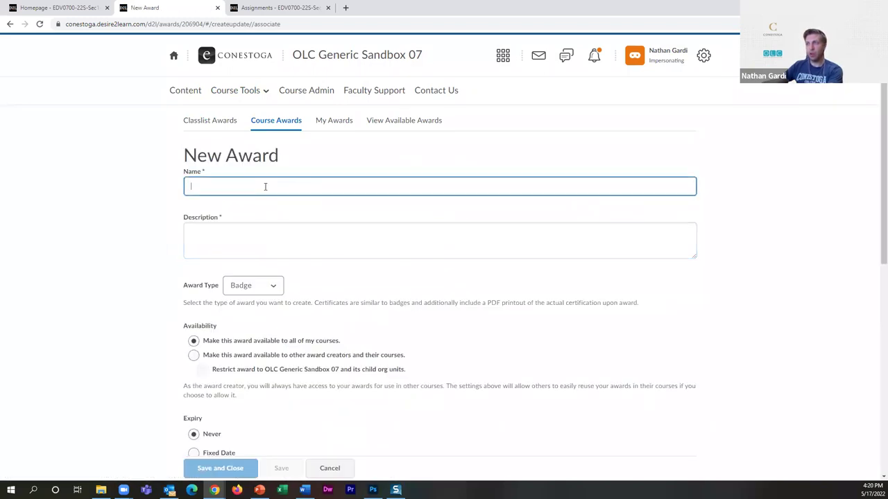
{"action": "type", "text": "Discussion Master"}
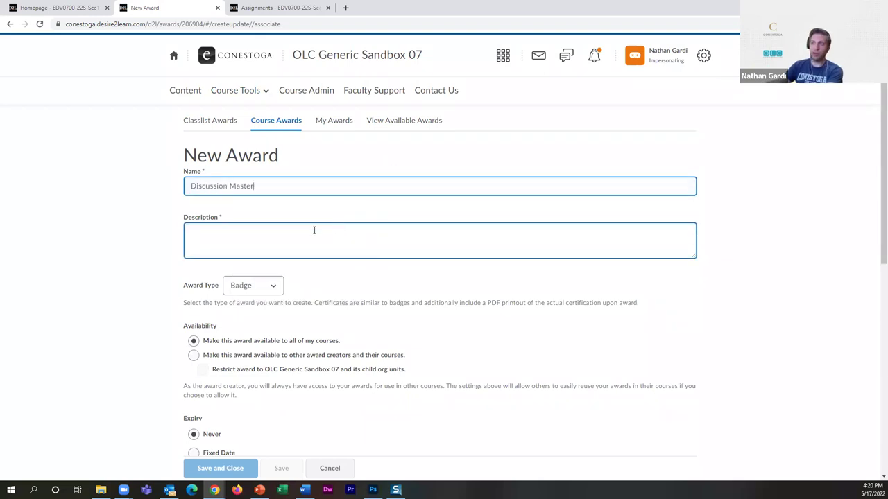
{"action": "scroll", "coordinate": [314, 230], "scroll_direction": "down", "scroll_amount": 4}
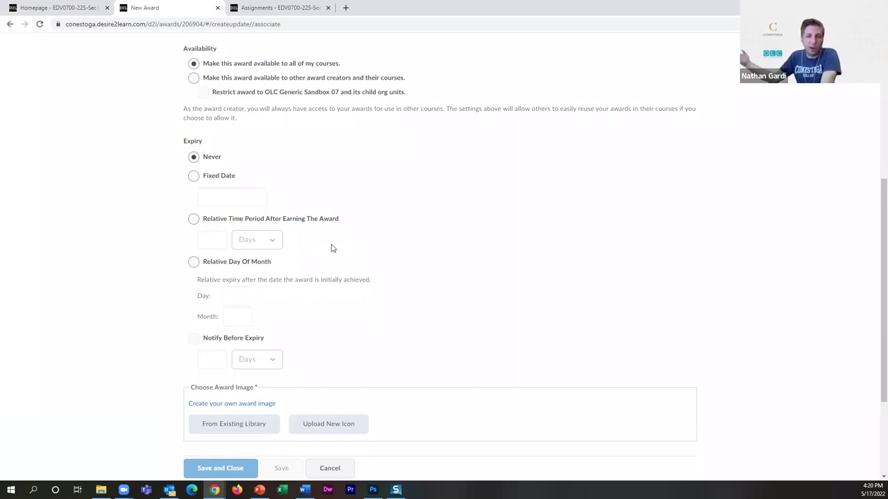
{"action": "scroll", "coordinate": [351, 253], "scroll_direction": "up", "scroll_amount": 1}
{"action": "scroll", "coordinate": [350, 250], "scroll_direction": "up", "scroll_amount": 2}
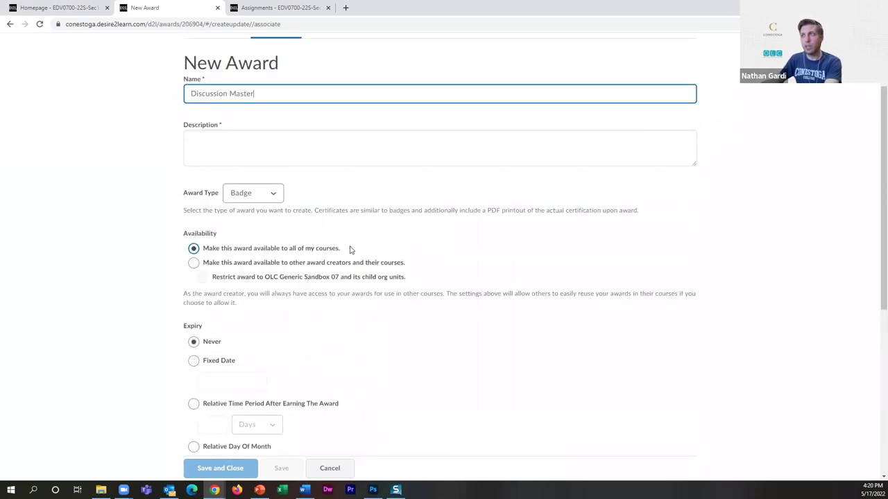
Give the award the description "Posted 3 times in the Discussion - Week 2".
{"action": "left_click", "coordinate": [246, 159]}
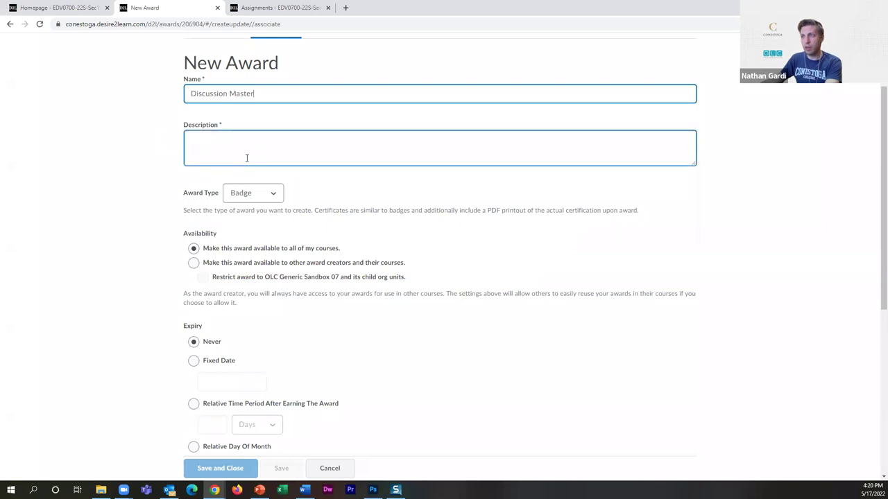
{"action": "key", "text": "Tab"}
{"action": "type", "text": "Posted 3"}
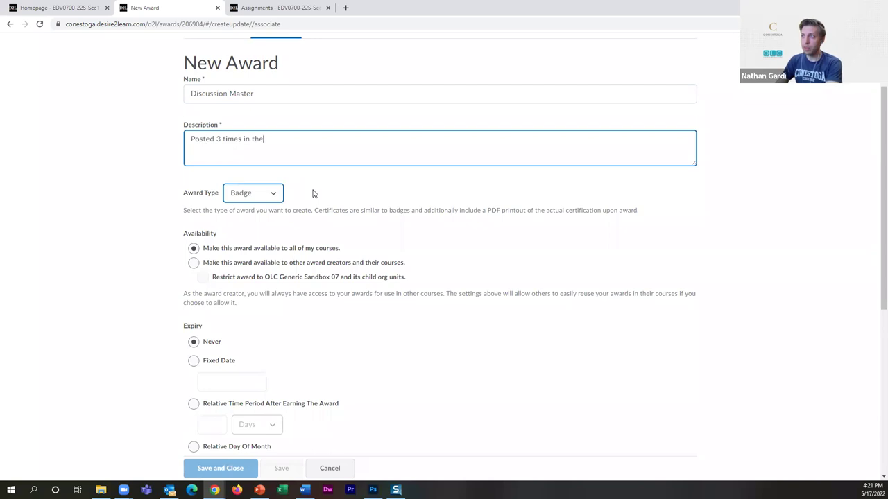
{"action": "type", "text": "- Wee"}
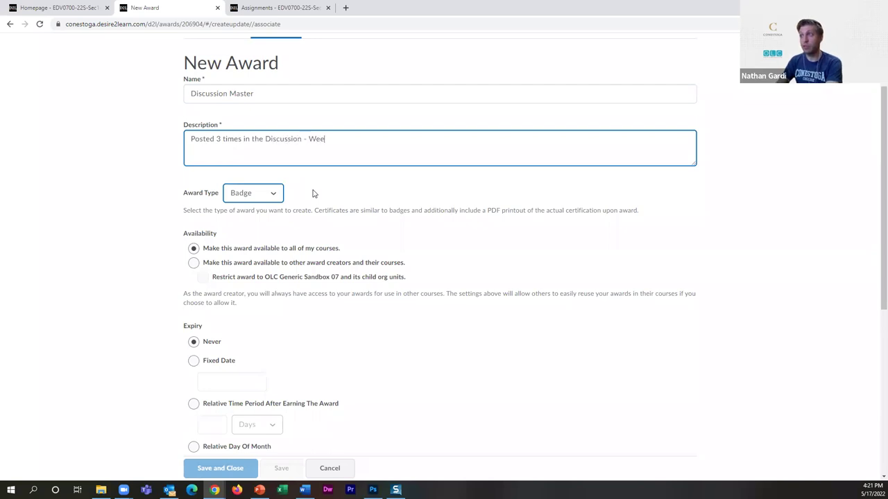
{"action": "type", "text": "k 2"}
Use Badge_Avatar_Speech.png from the existing library as the award image, then save and close the award.
{"action": "scroll", "coordinate": [435, 260], "scroll_direction": "down", "scroll_amount": 3}
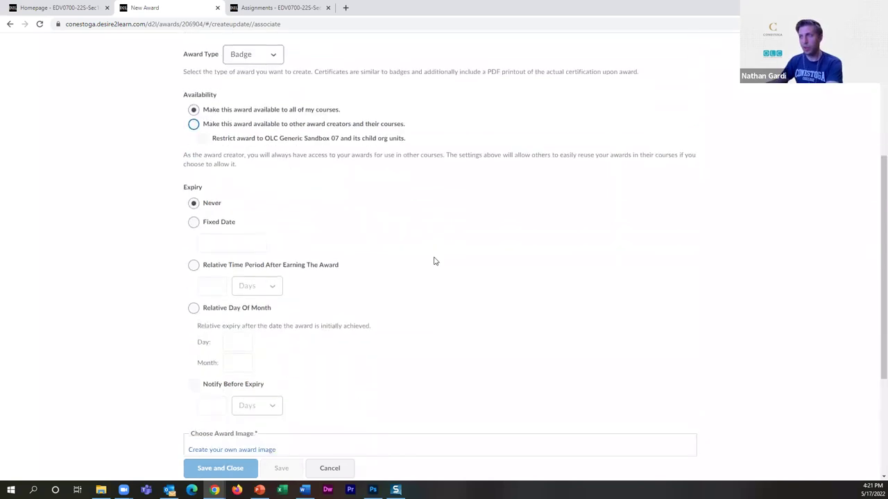
{"action": "scroll", "coordinate": [434, 261], "scroll_direction": "down", "scroll_amount": 3}
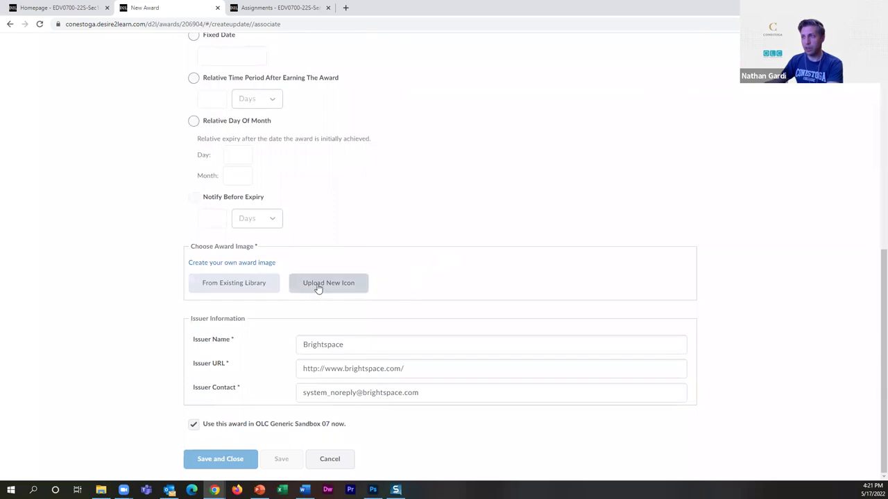
{"action": "left_click", "coordinate": [319, 286]}
{"action": "left_click", "coordinate": [412, 234]}
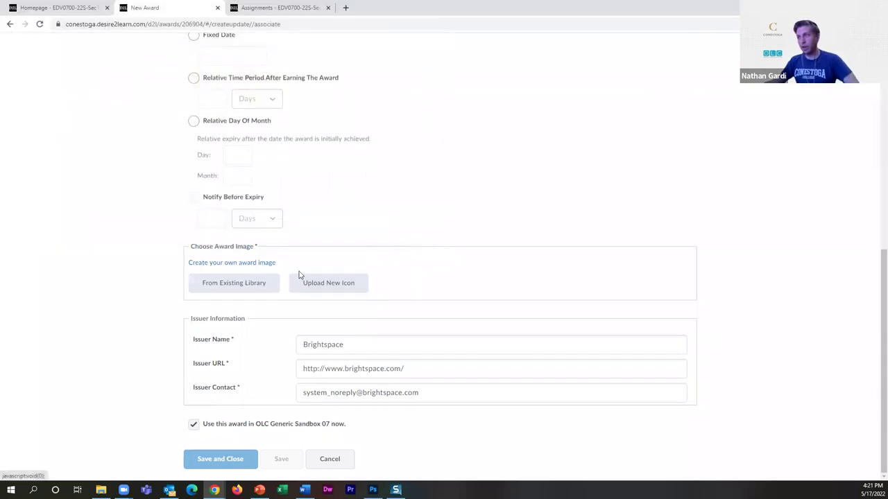
{"action": "left_click", "coordinate": [234, 290]}
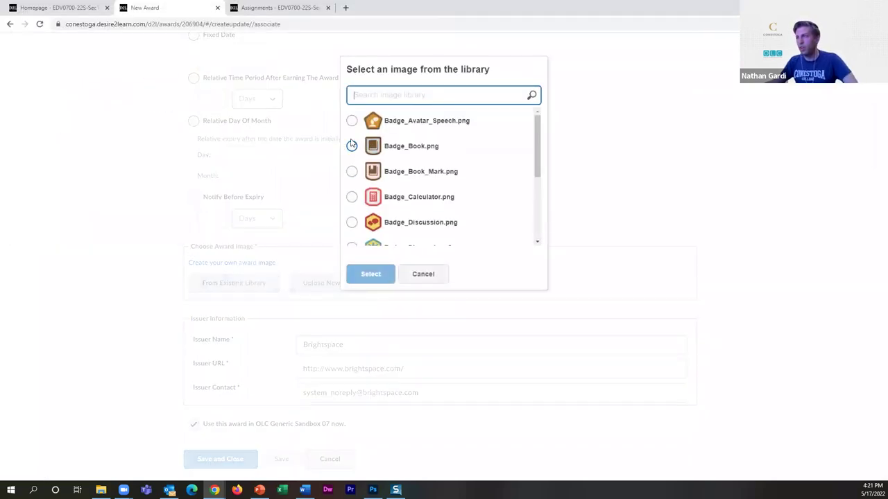
{"action": "left_click", "coordinate": [352, 121]}
{"action": "left_click", "coordinate": [370, 269]}
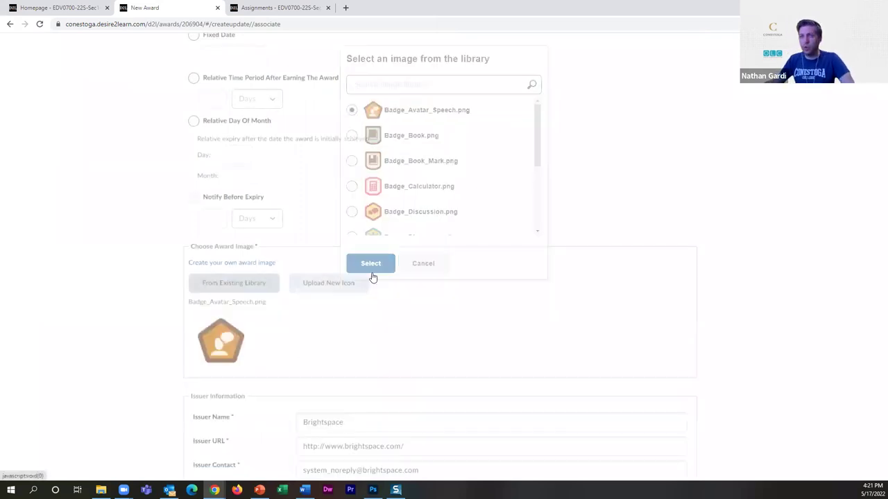
{"action": "scroll", "coordinate": [378, 274], "scroll_direction": "down", "scroll_amount": 3}
{"action": "left_click", "coordinate": [217, 459]}
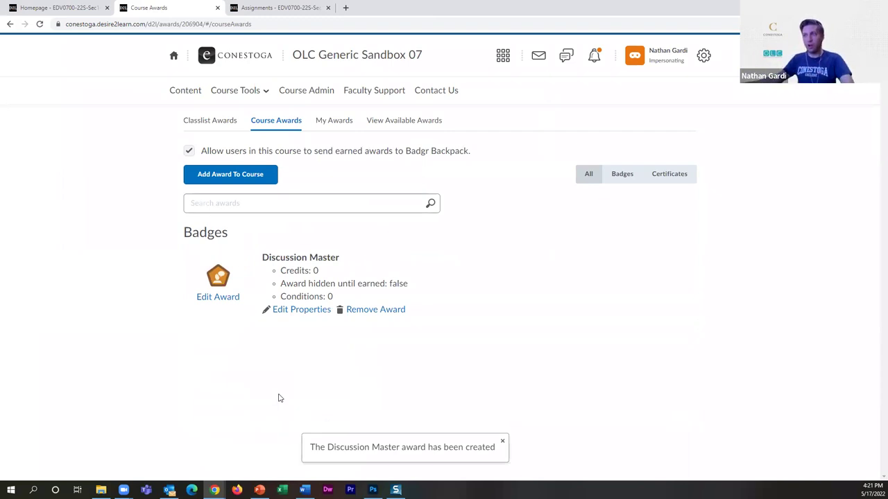
Edit the Discussion Master badge's properties and start a release condition of type "Posts authored in topic".
{"action": "left_click_drag", "start_coordinate": [339, 257], "coordinate": [261, 257]}
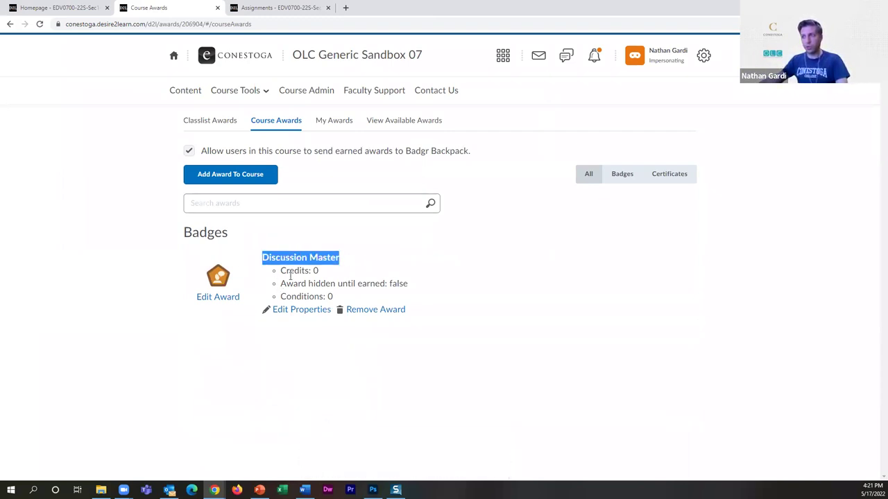
{"action": "left_click", "coordinate": [311, 259]}
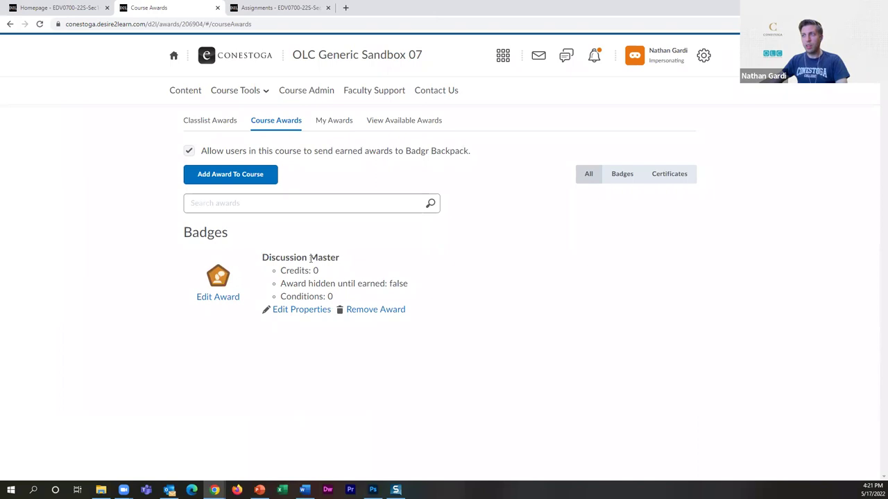
{"action": "left_click", "coordinate": [301, 309]}
{"action": "left_click_drag", "start_coordinate": [321, 322], "coordinate": [266, 329]}
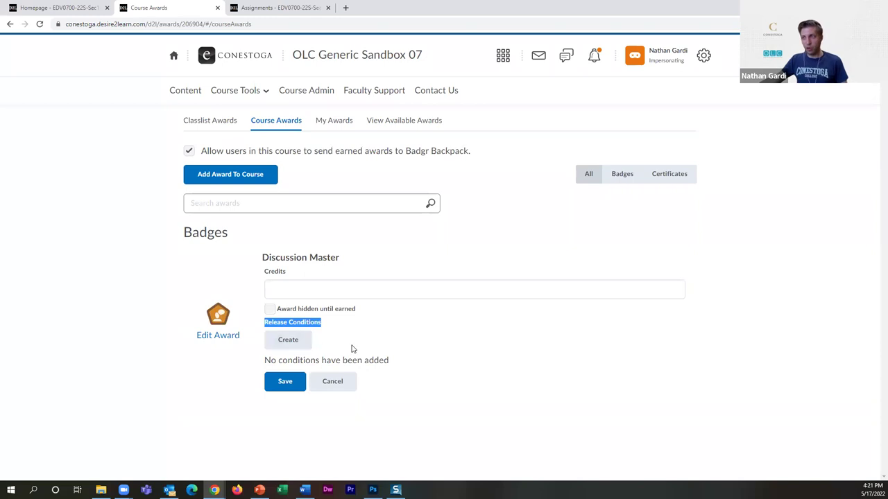
{"action": "left_click", "coordinate": [285, 340]}
{"action": "left_click", "coordinate": [328, 145]}
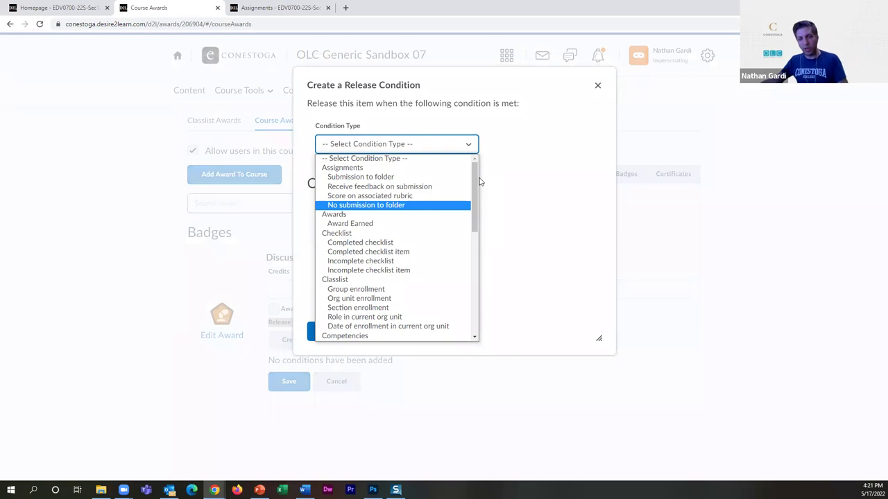
{"action": "left_click_drag", "start_coordinate": [476, 181], "coordinate": [471, 267]}
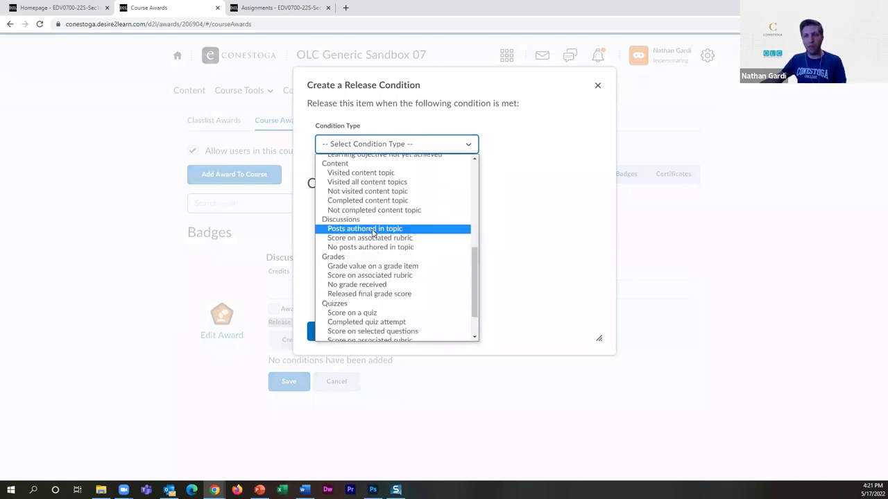
{"action": "left_click", "coordinate": [348, 233]}
Require 3 posts in Week 2 Reflections, counting new threads only, then create the condition and save the award properties.
{"action": "scroll", "coordinate": [418, 271], "scroll_direction": "down", "scroll_amount": 1}
{"action": "left_click", "coordinate": [363, 185]}
{"action": "left_click", "coordinate": [368, 217]}
{"action": "left_click", "coordinate": [340, 234]}
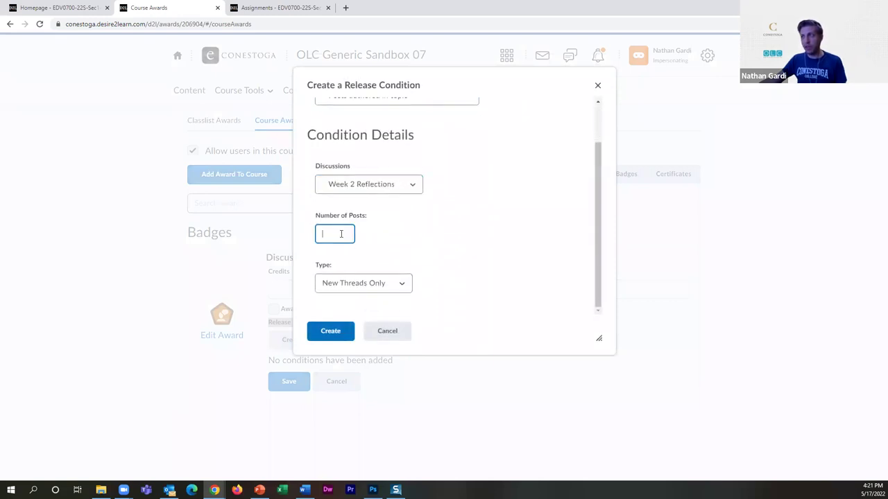
{"action": "type", "text": "3"}
{"action": "left_click", "coordinate": [457, 226]}
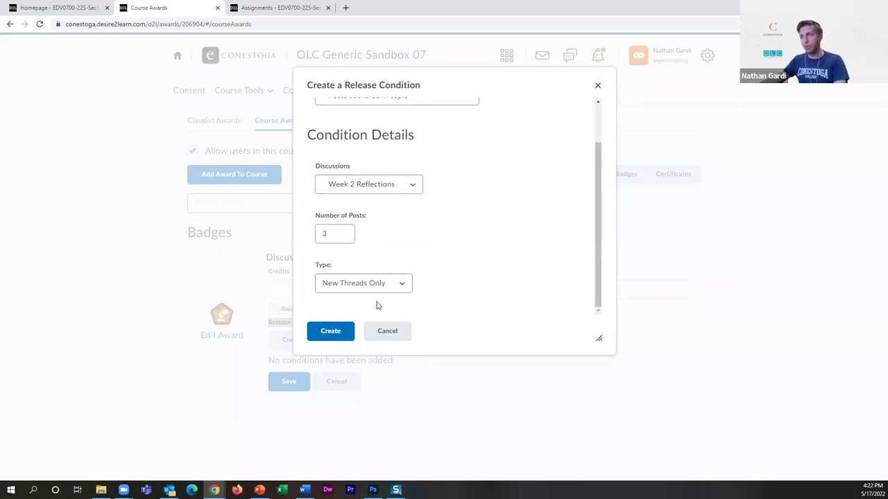
{"action": "left_click", "coordinate": [337, 331]}
{"action": "left_click", "coordinate": [279, 379]}
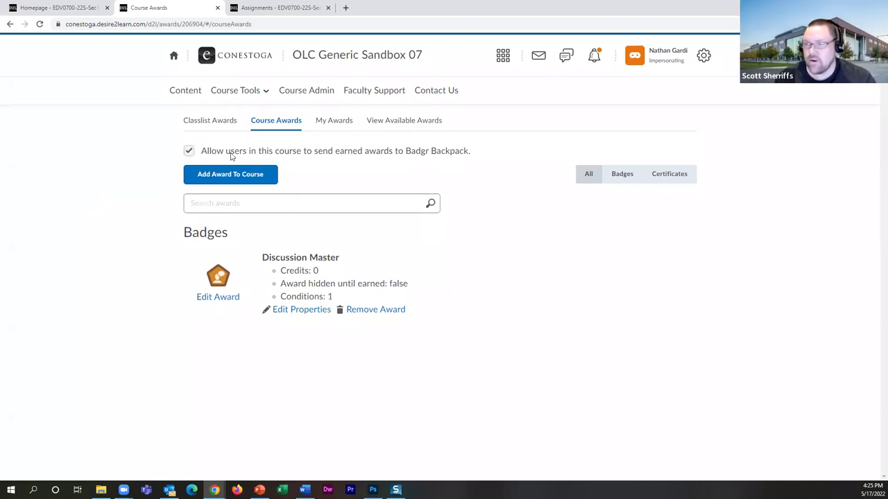
Open the course's list of intelligent agents from the course administration page.
{"action": "left_click", "coordinate": [323, 93]}
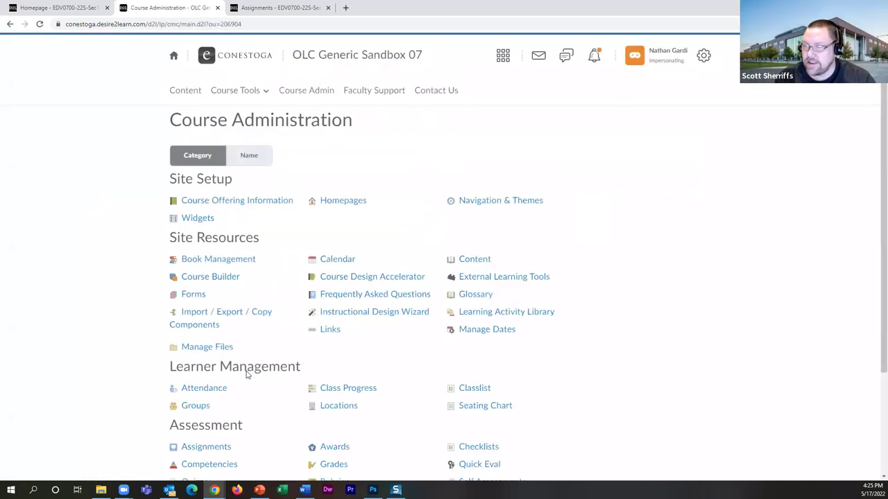
{"action": "scroll", "coordinate": [259, 383], "scroll_direction": "down", "scroll_amount": 3}
{"action": "left_click_drag", "start_coordinate": [226, 438], "coordinate": [220, 426]}
{"action": "left_click", "coordinate": [216, 423]}
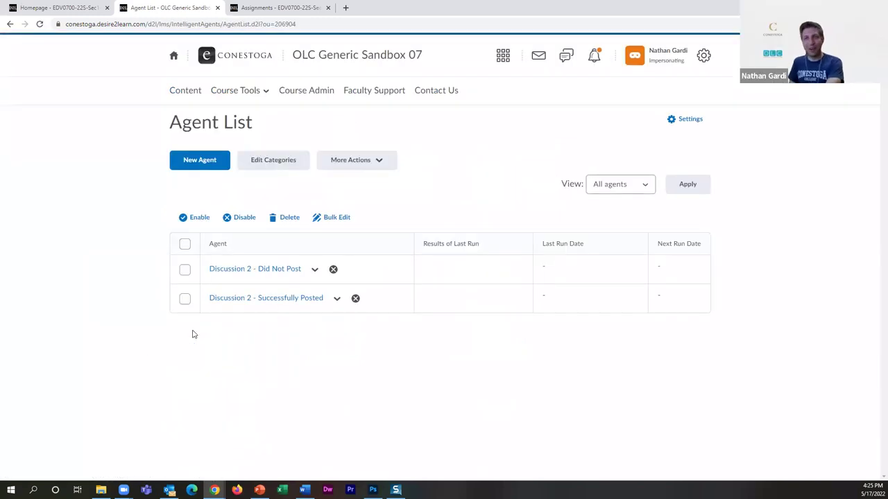
Open the "Discussion 2 - Did Not Post" agent for editing and try a weekly schedule with its repeat and time options.
{"action": "left_click", "coordinate": [315, 269]}
{"action": "left_click", "coordinate": [340, 303]}
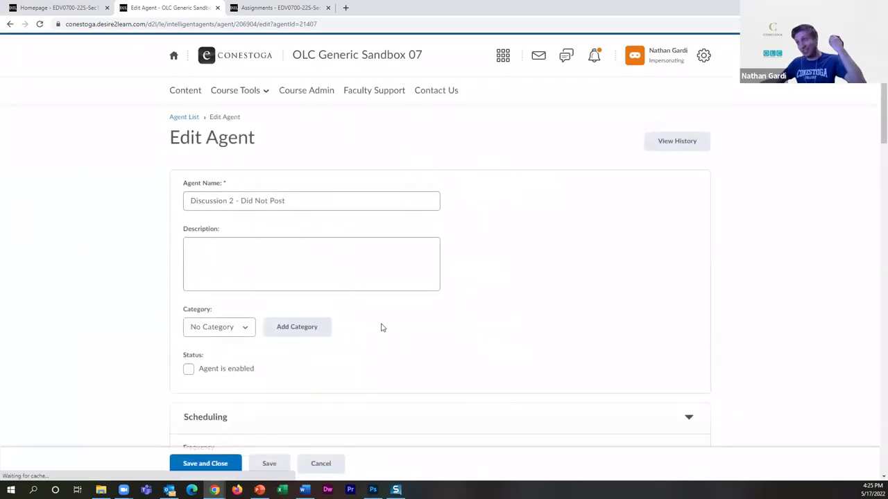
{"action": "scroll", "coordinate": [380, 327], "scroll_direction": "down", "scroll_amount": 3}
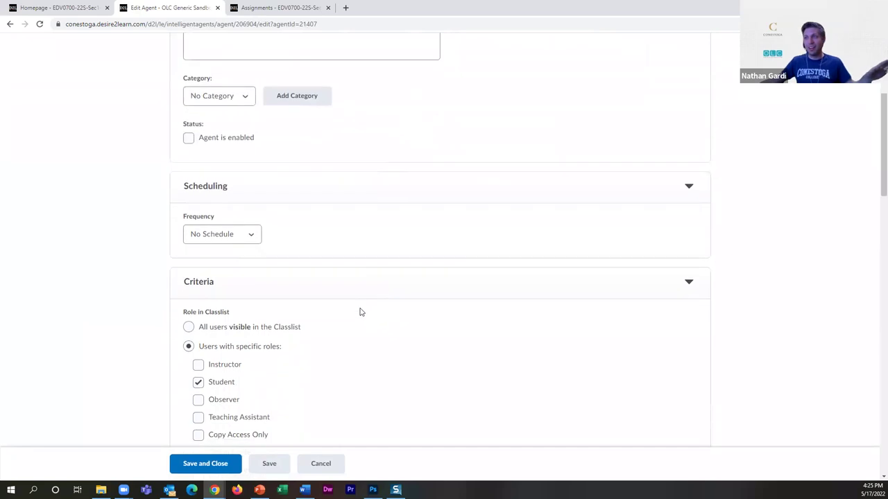
{"action": "left_click", "coordinate": [246, 234]}
{"action": "left_click", "coordinate": [221, 286]}
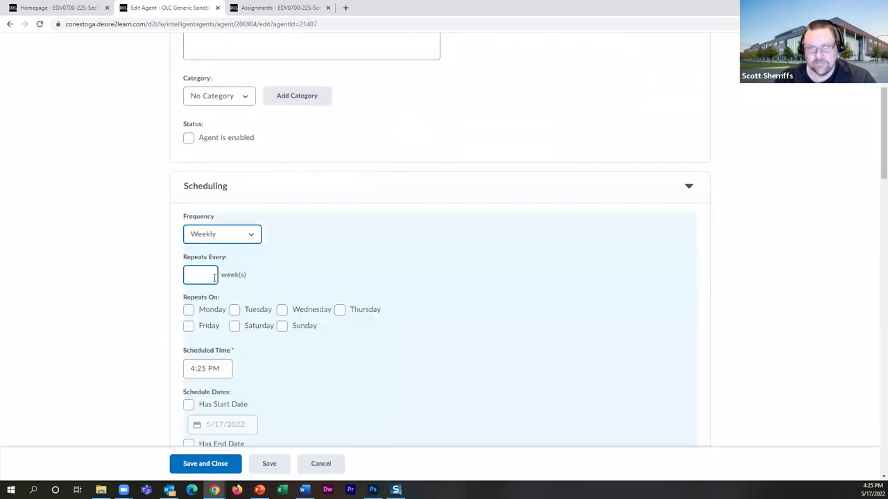
{"action": "scroll", "coordinate": [205, 260], "scroll_direction": "down", "scroll_amount": 2}
{"action": "left_click_drag", "start_coordinate": [221, 229], "coordinate": [147, 231]}
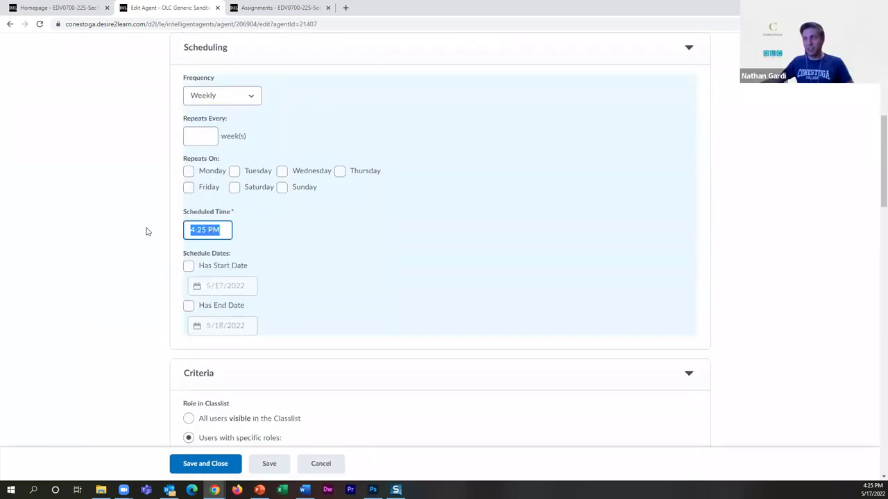
{"action": "left_click", "coordinate": [273, 230]}
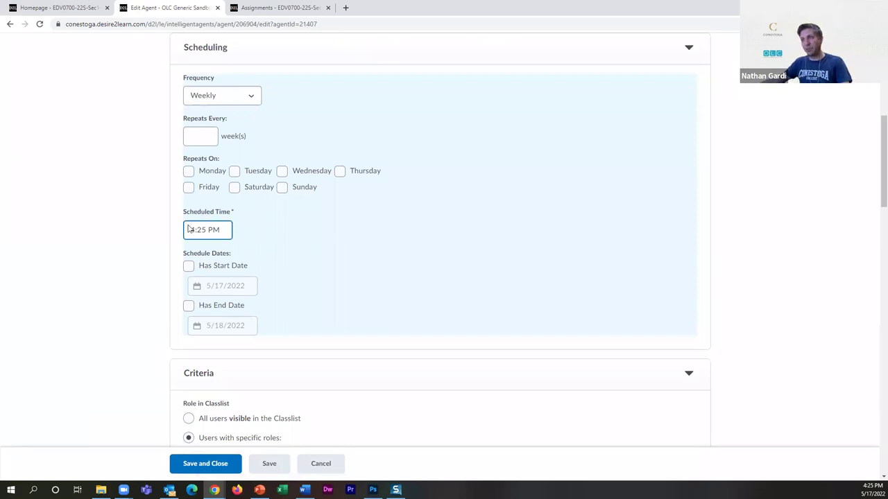
Look through the agent's criteria and email message, then leave the agent without saving.
{"action": "scroll", "coordinate": [357, 263], "scroll_direction": "down", "scroll_amount": 5}
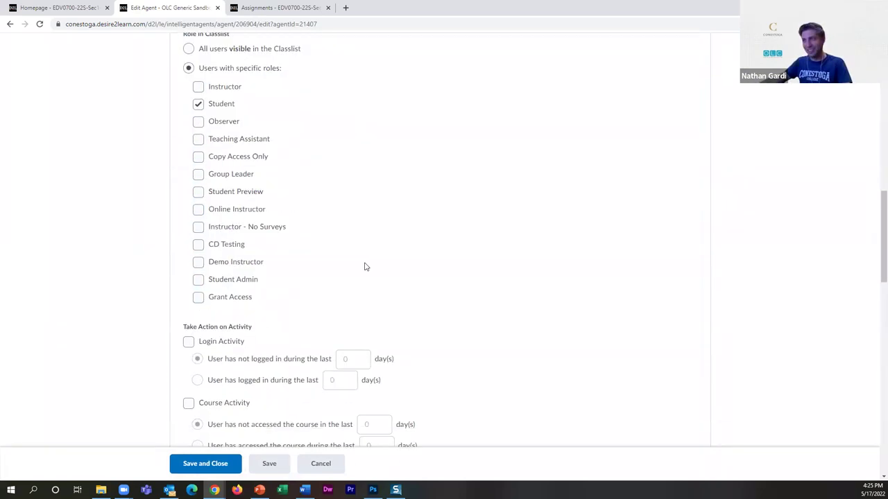
{"action": "scroll", "coordinate": [362, 266], "scroll_direction": "down", "scroll_amount": 10}
{"action": "scroll", "coordinate": [363, 271], "scroll_direction": "down", "scroll_amount": 3}
{"action": "scroll", "coordinate": [363, 271], "scroll_direction": "down", "scroll_amount": 5}
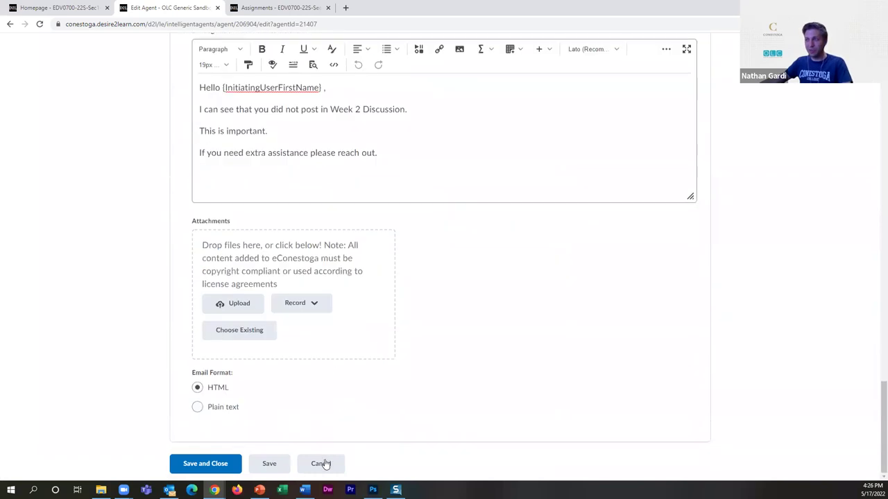
{"action": "left_click", "coordinate": [323, 463]}
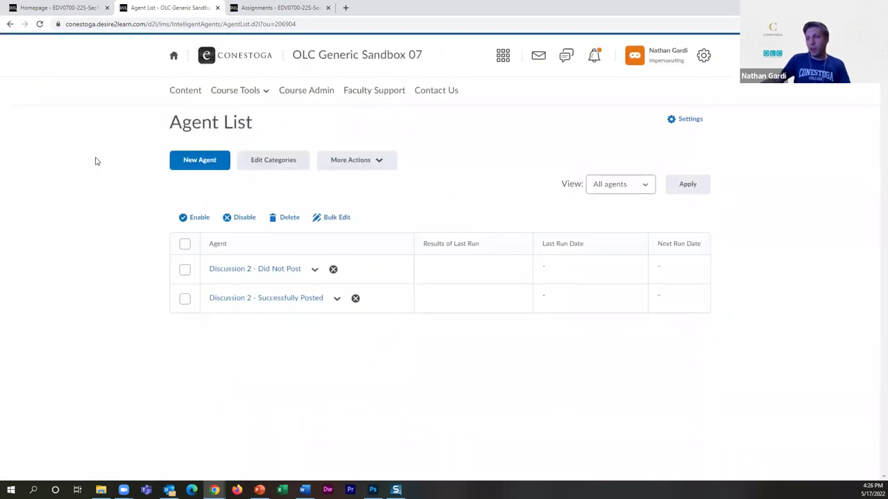